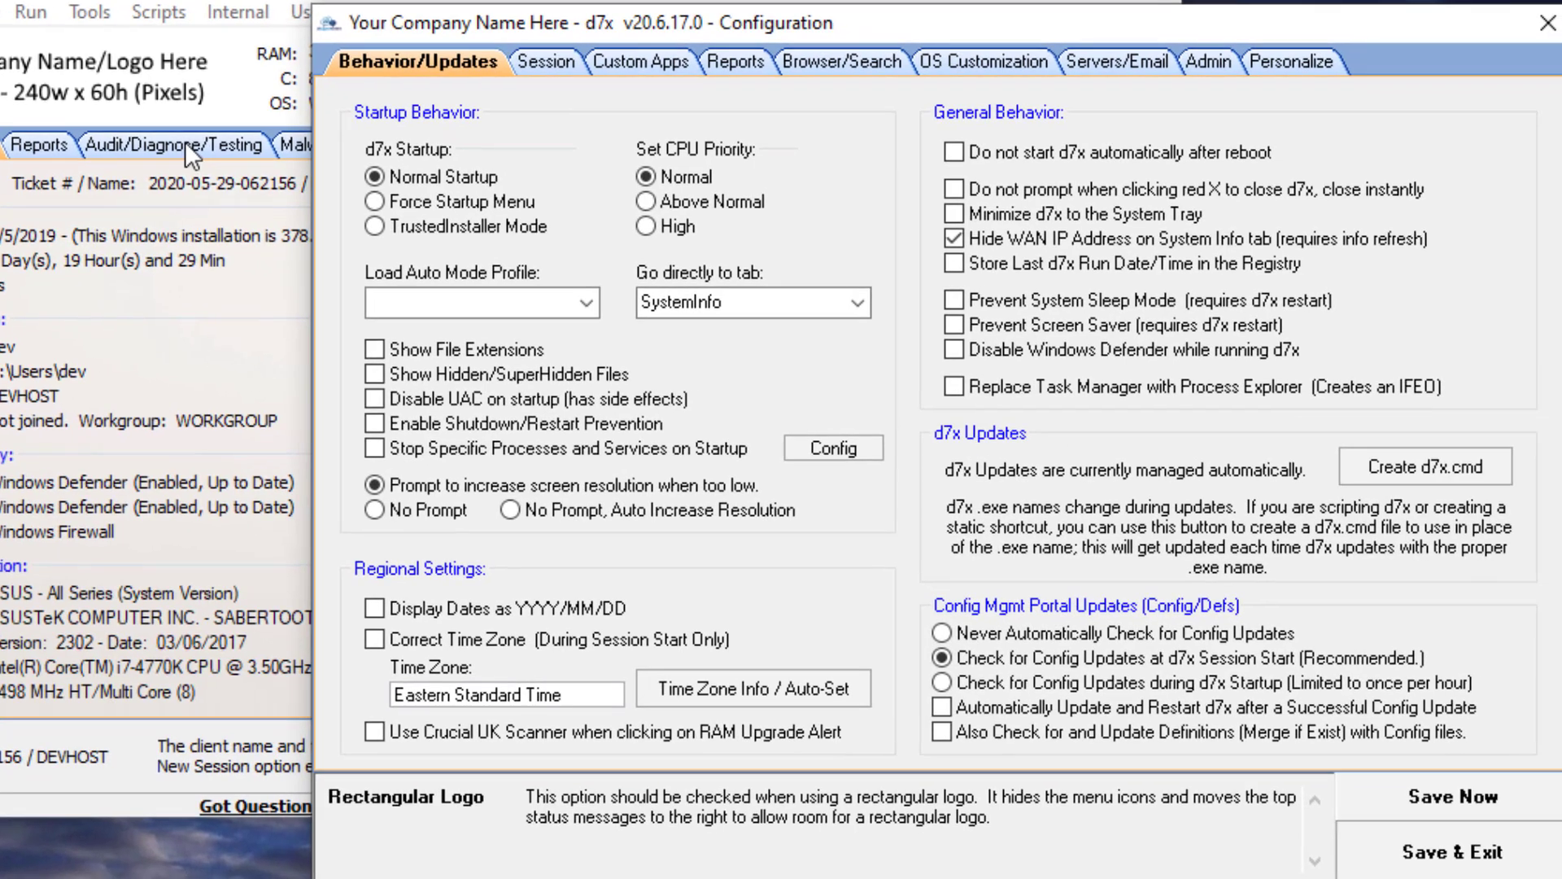
- Browse the Session settings pages for start session, end session and session paths
left_click(563, 61)
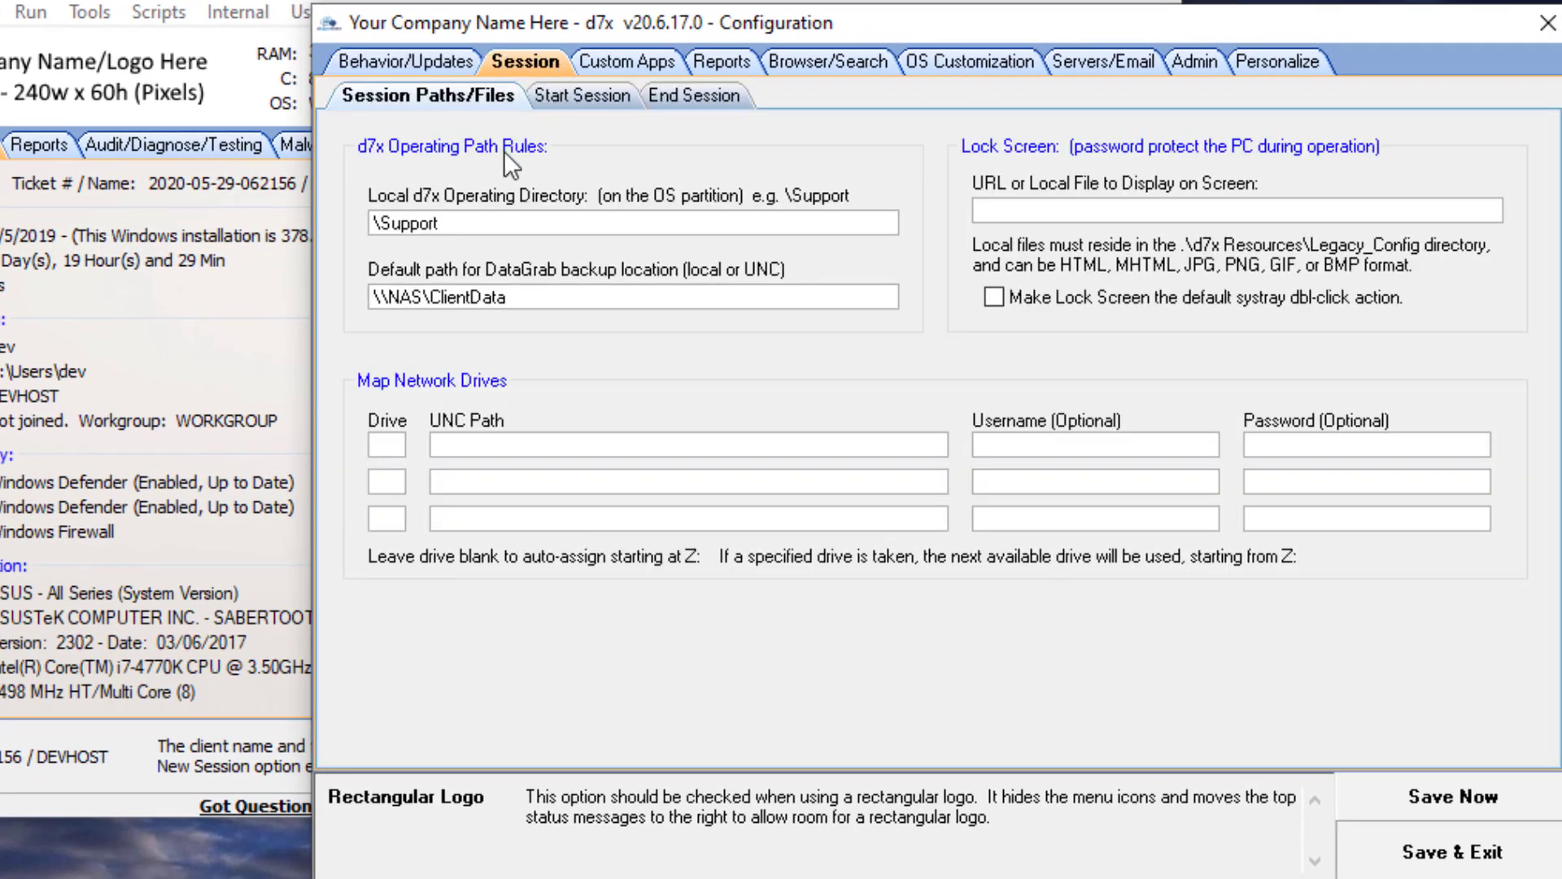
left_click(575, 95)
left_click(694, 94)
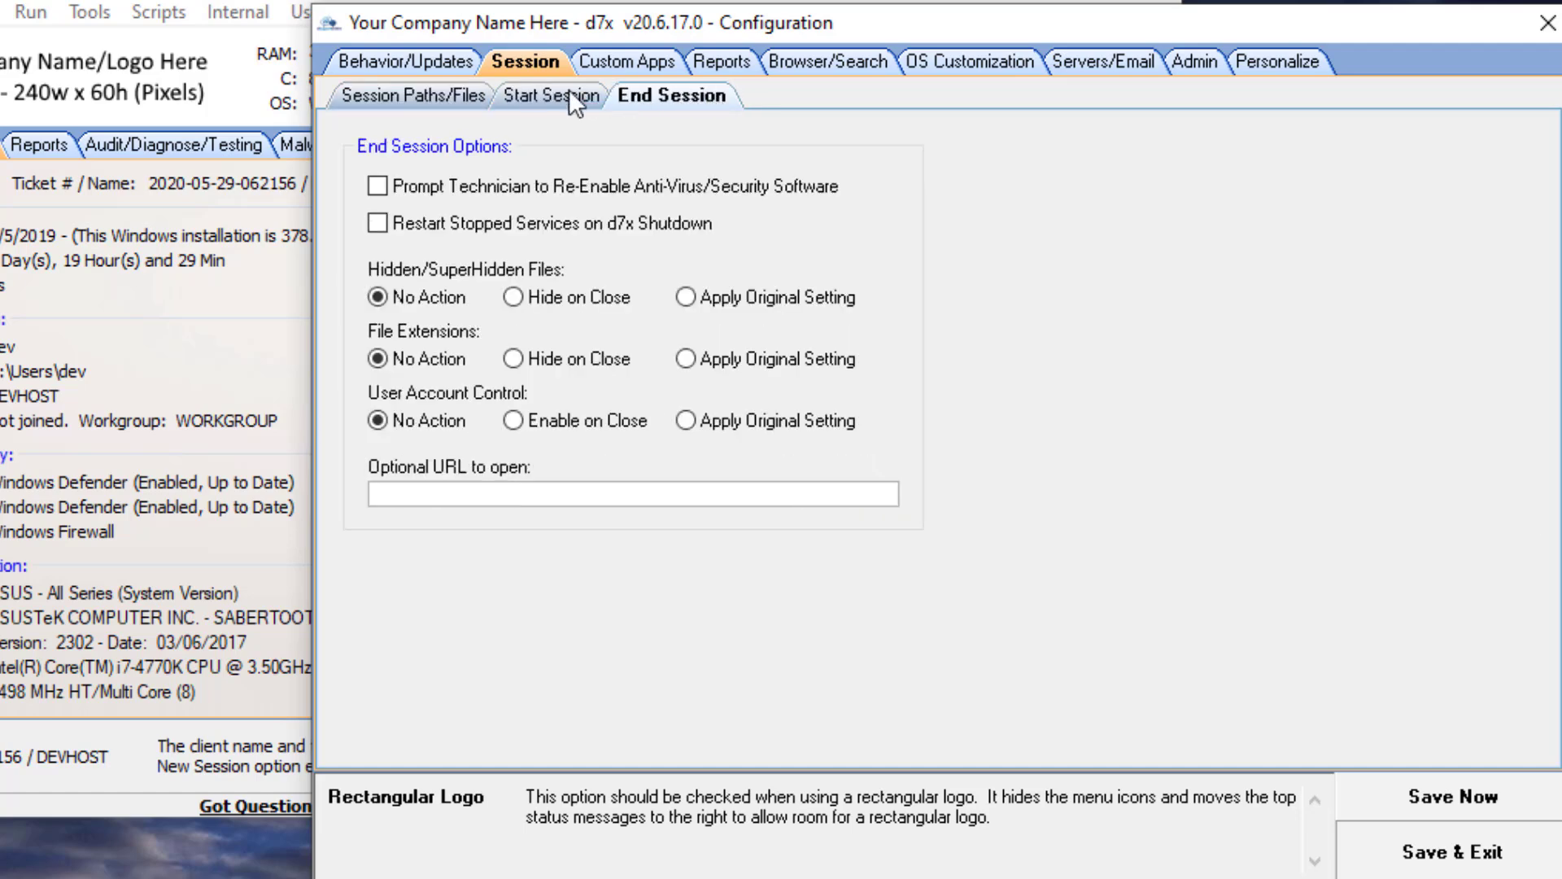
left_click(420, 94)
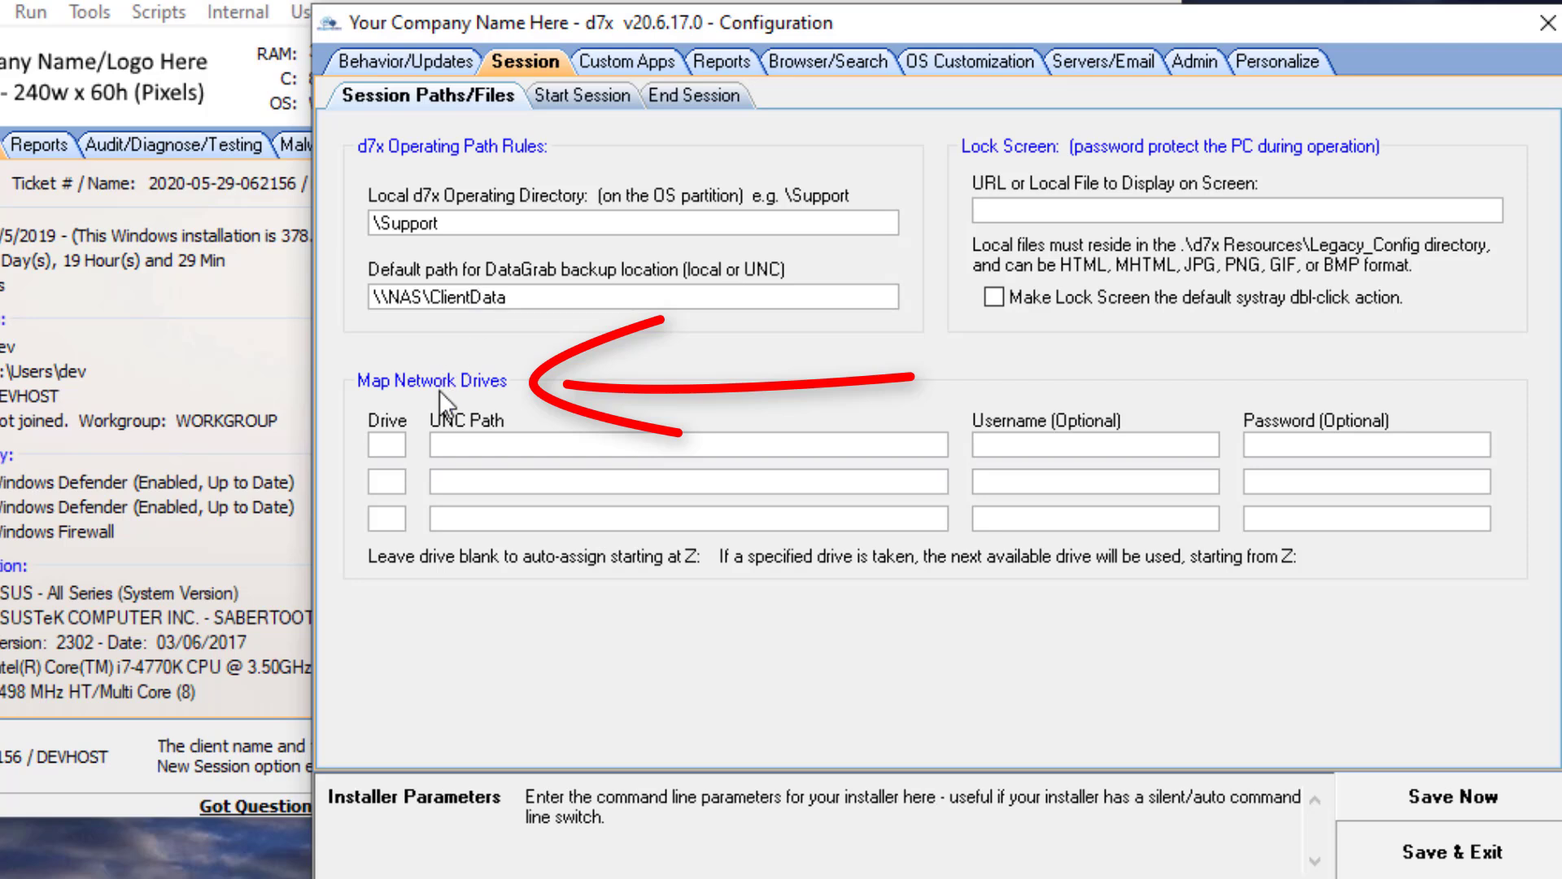
- Map network drive Q to the UNC path \\nas\stuff
left_click(395, 450)
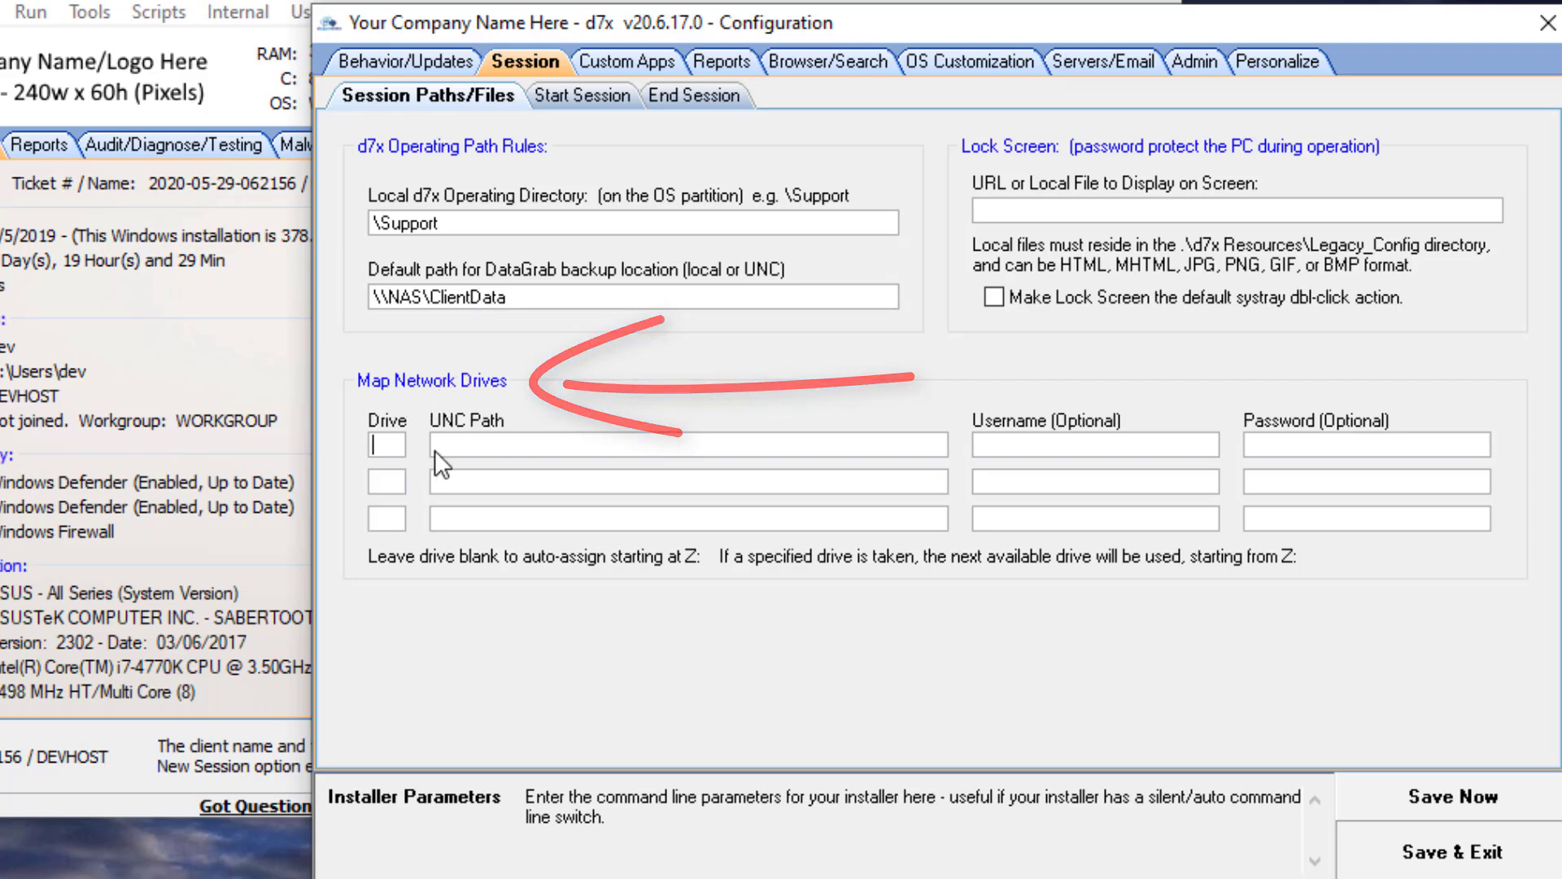
type("q")
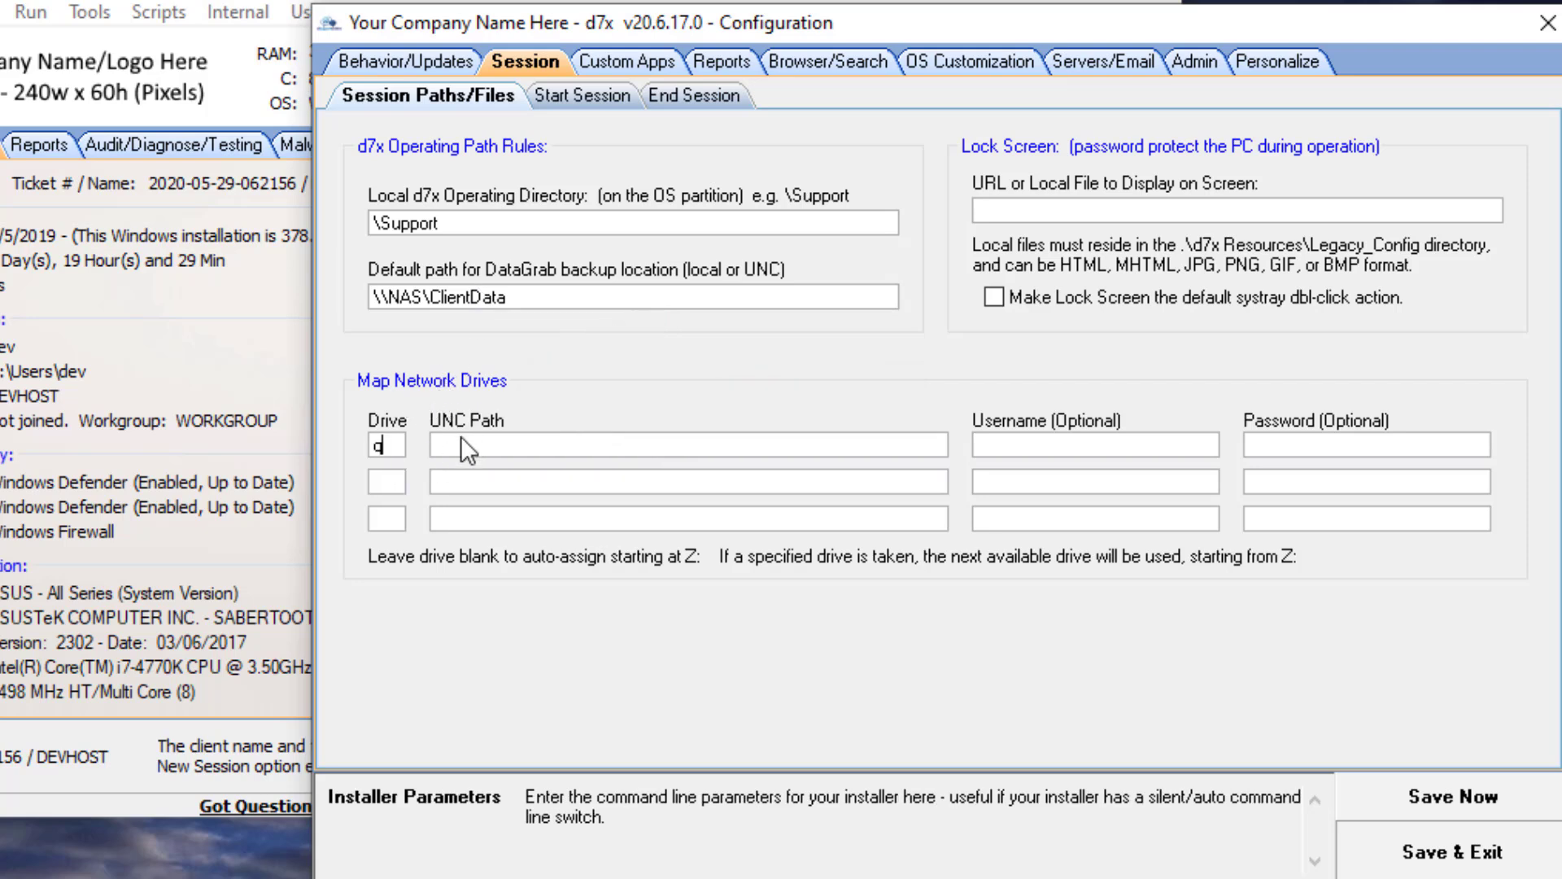
left_click(461, 439)
type("\\nas\\stuff")
left_click_drag(389, 439, 352, 437)
key("Delete")
type("Q")
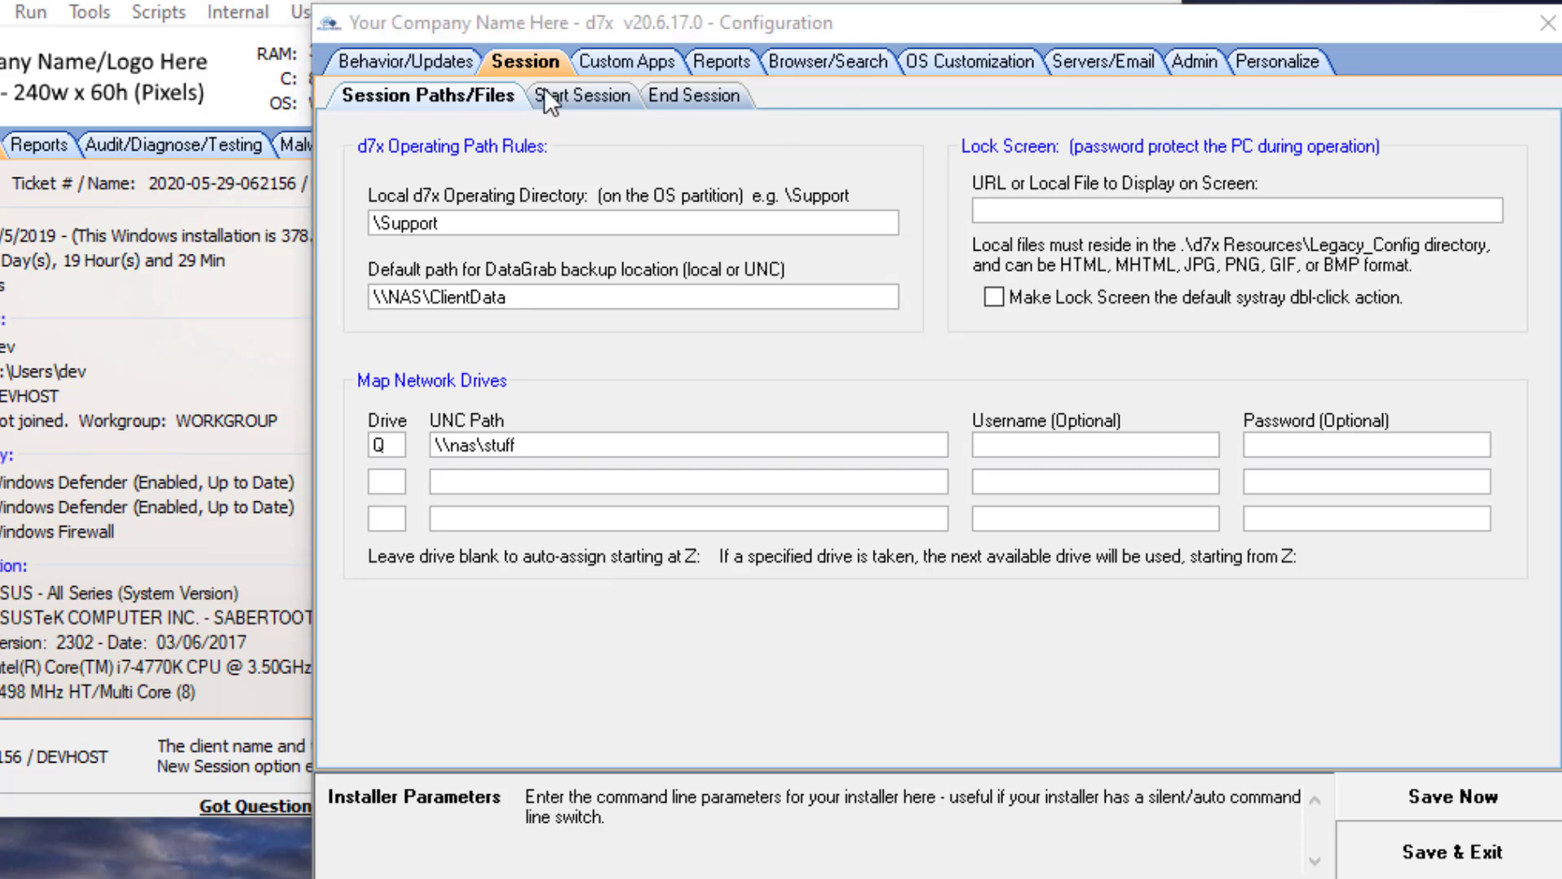
- Show the default custom apps and open AppNetworkCounter's app settings, scrolling to its exit code actions
left_click(615, 59)
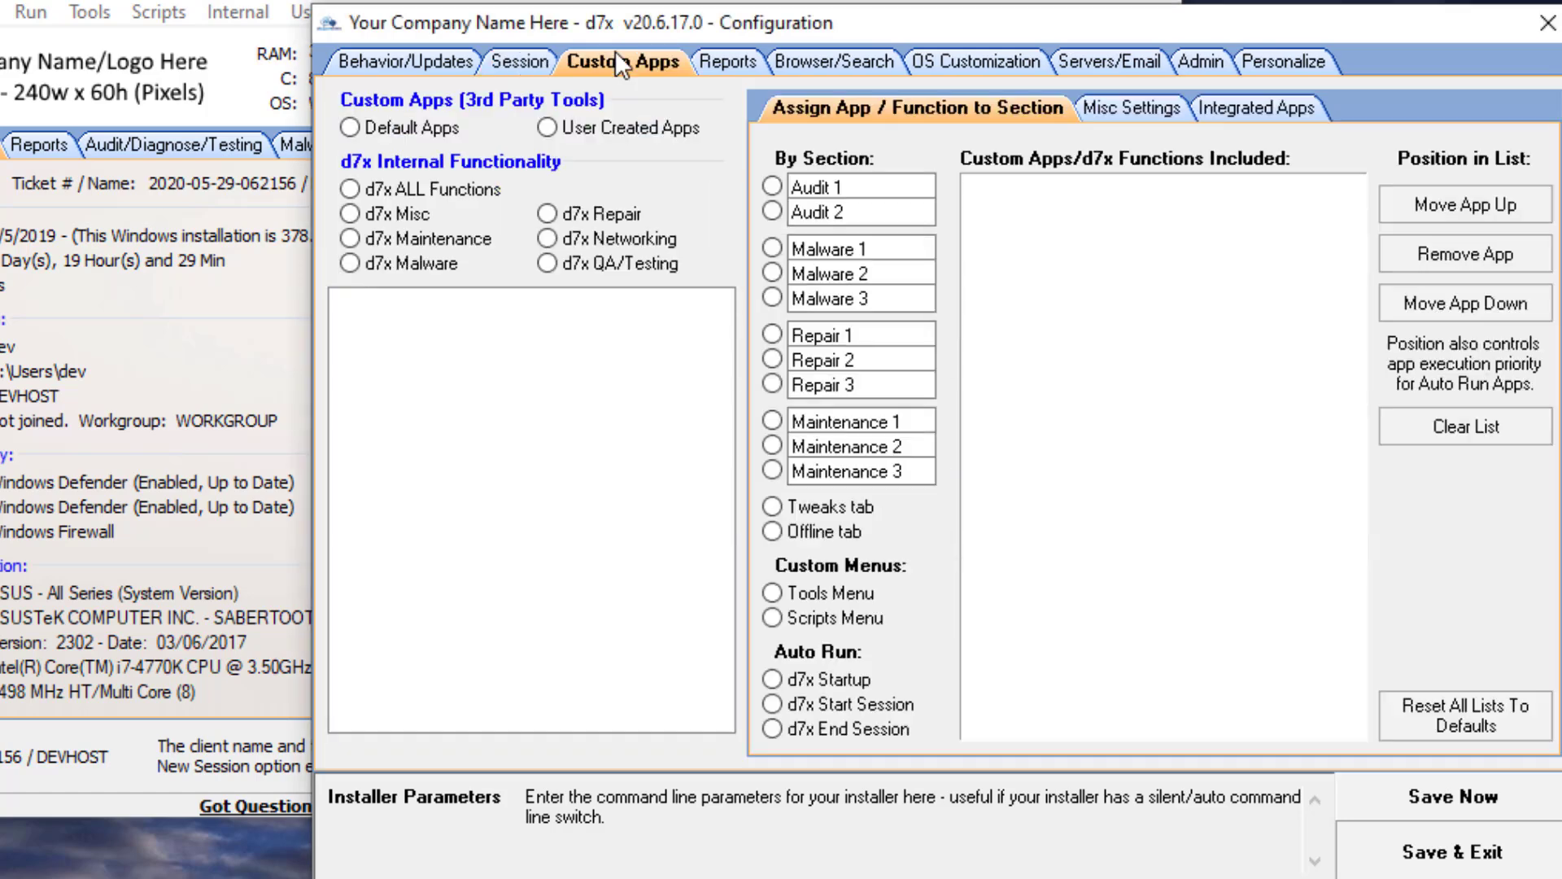
left_click(382, 127)
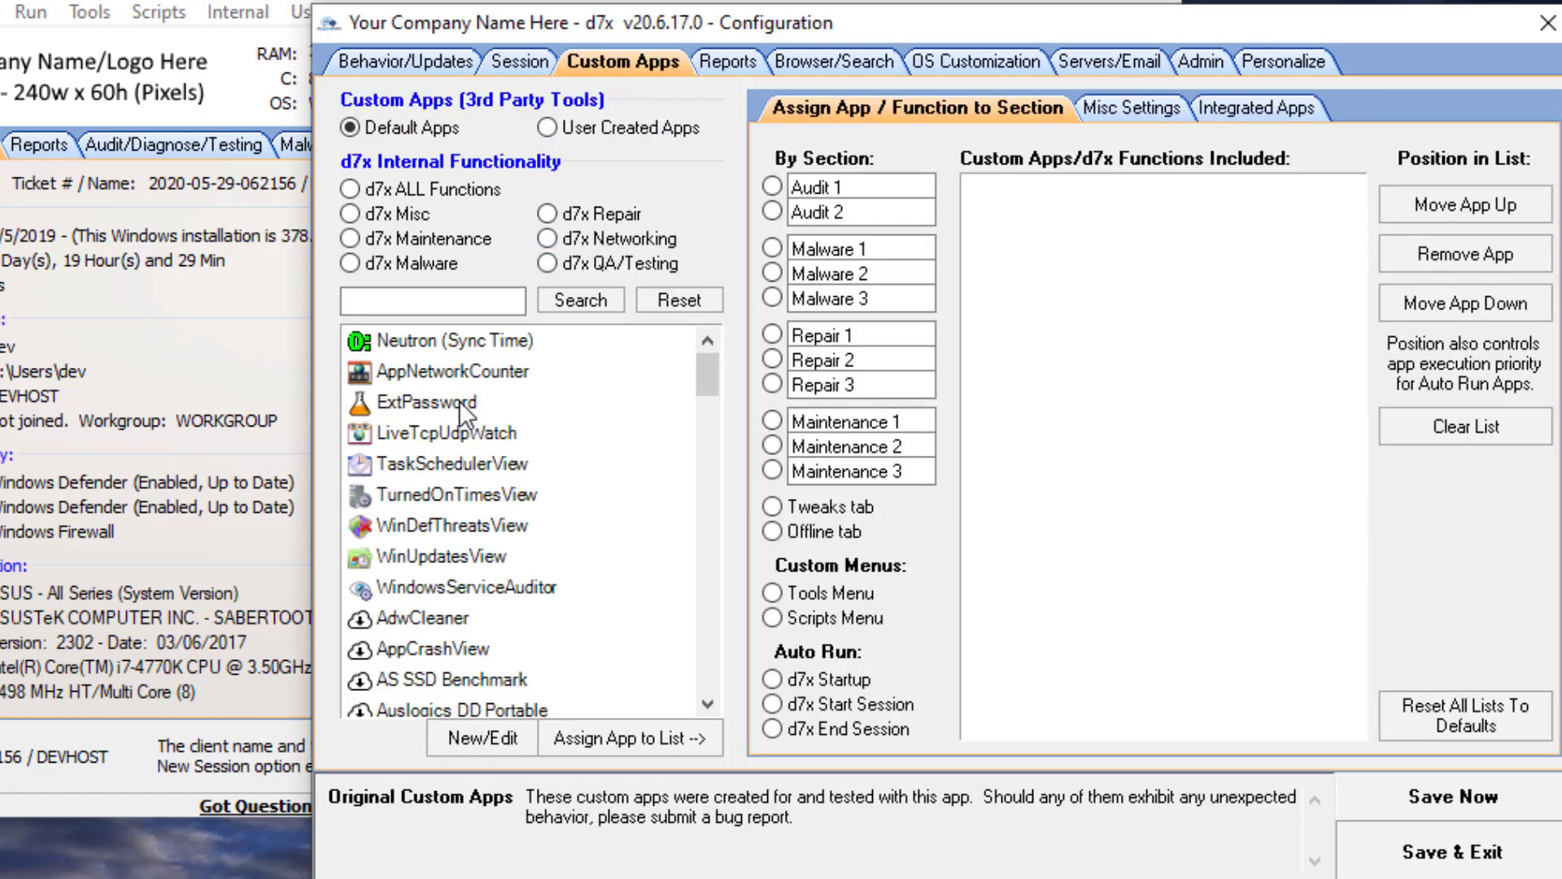
left_click(481, 372)
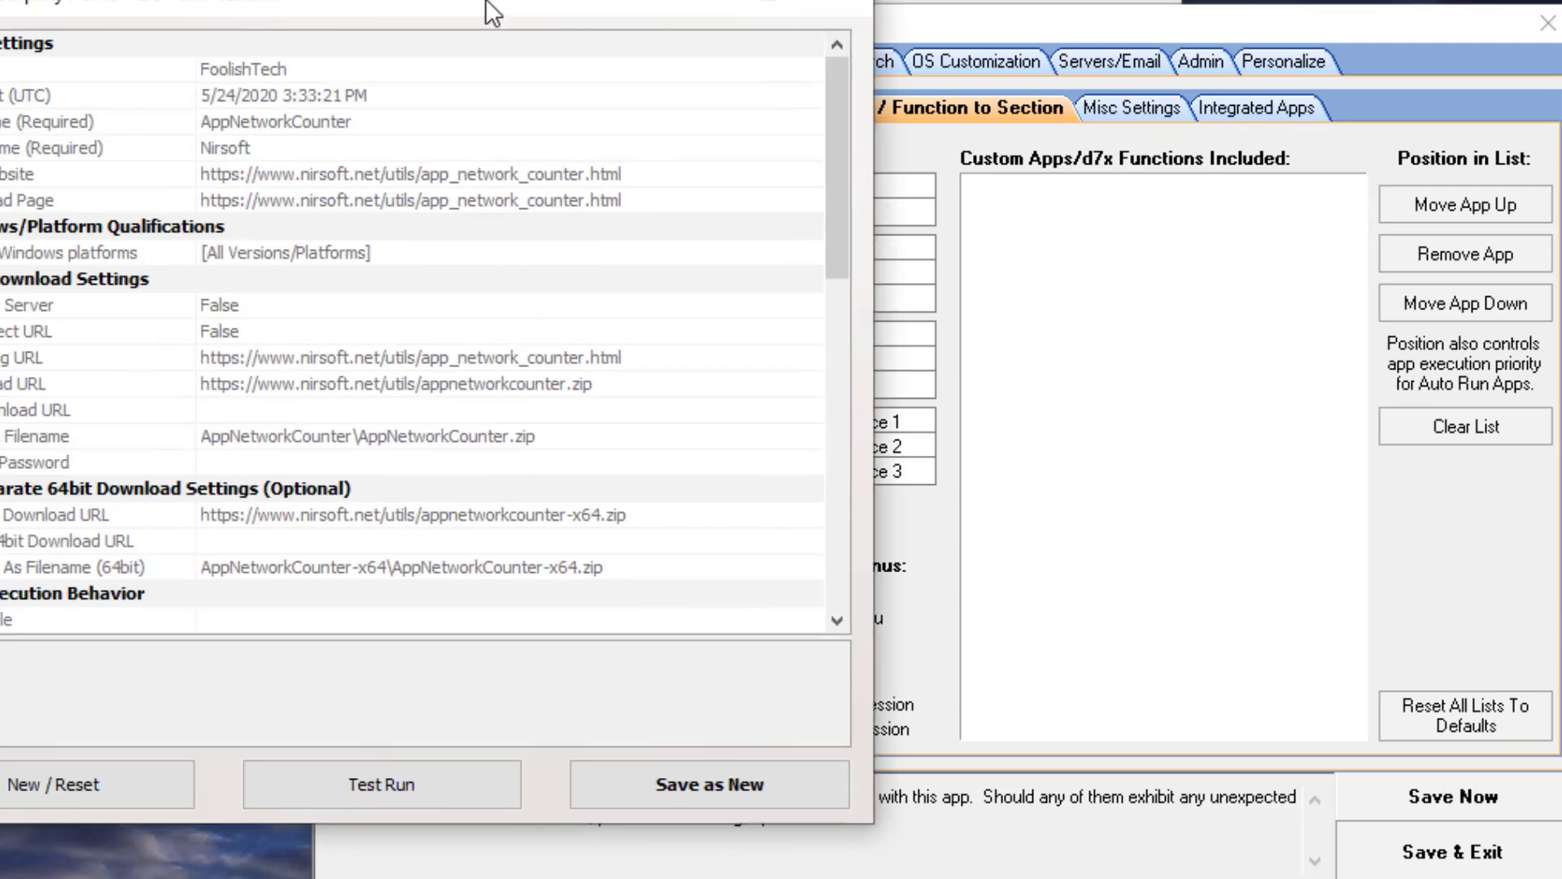
left_click_drag(488, 10, 903, 4)
left_click_drag(1284, 150, 1217, 501)
left_click_drag(1213, 572, 1214, 574)
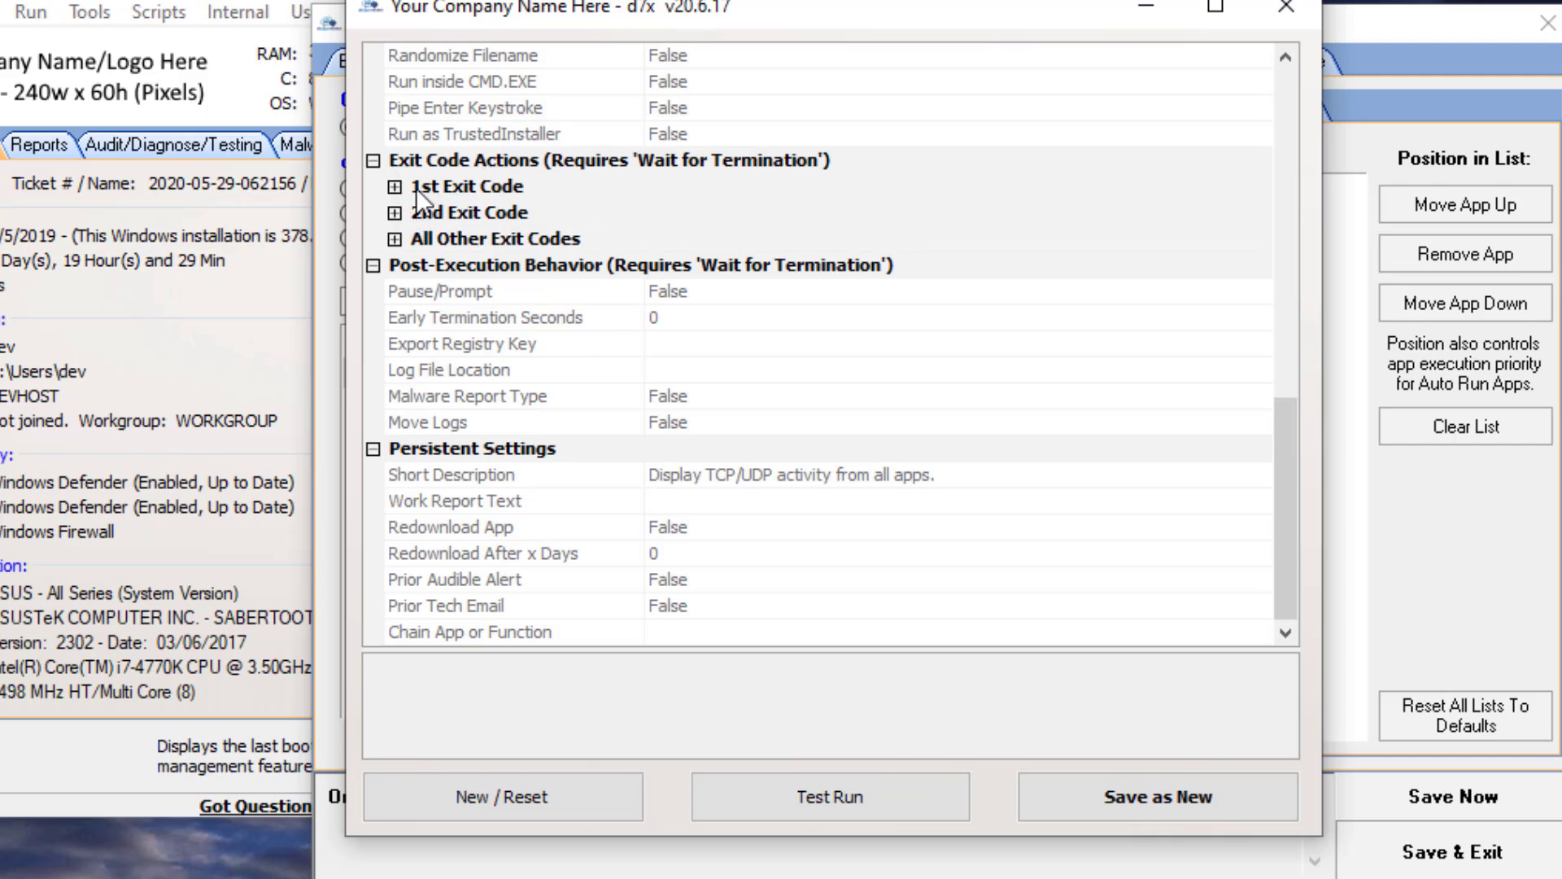
- Expand the 1st Exit Code section and review its custom app, email and message box fields
left_click(395, 191)
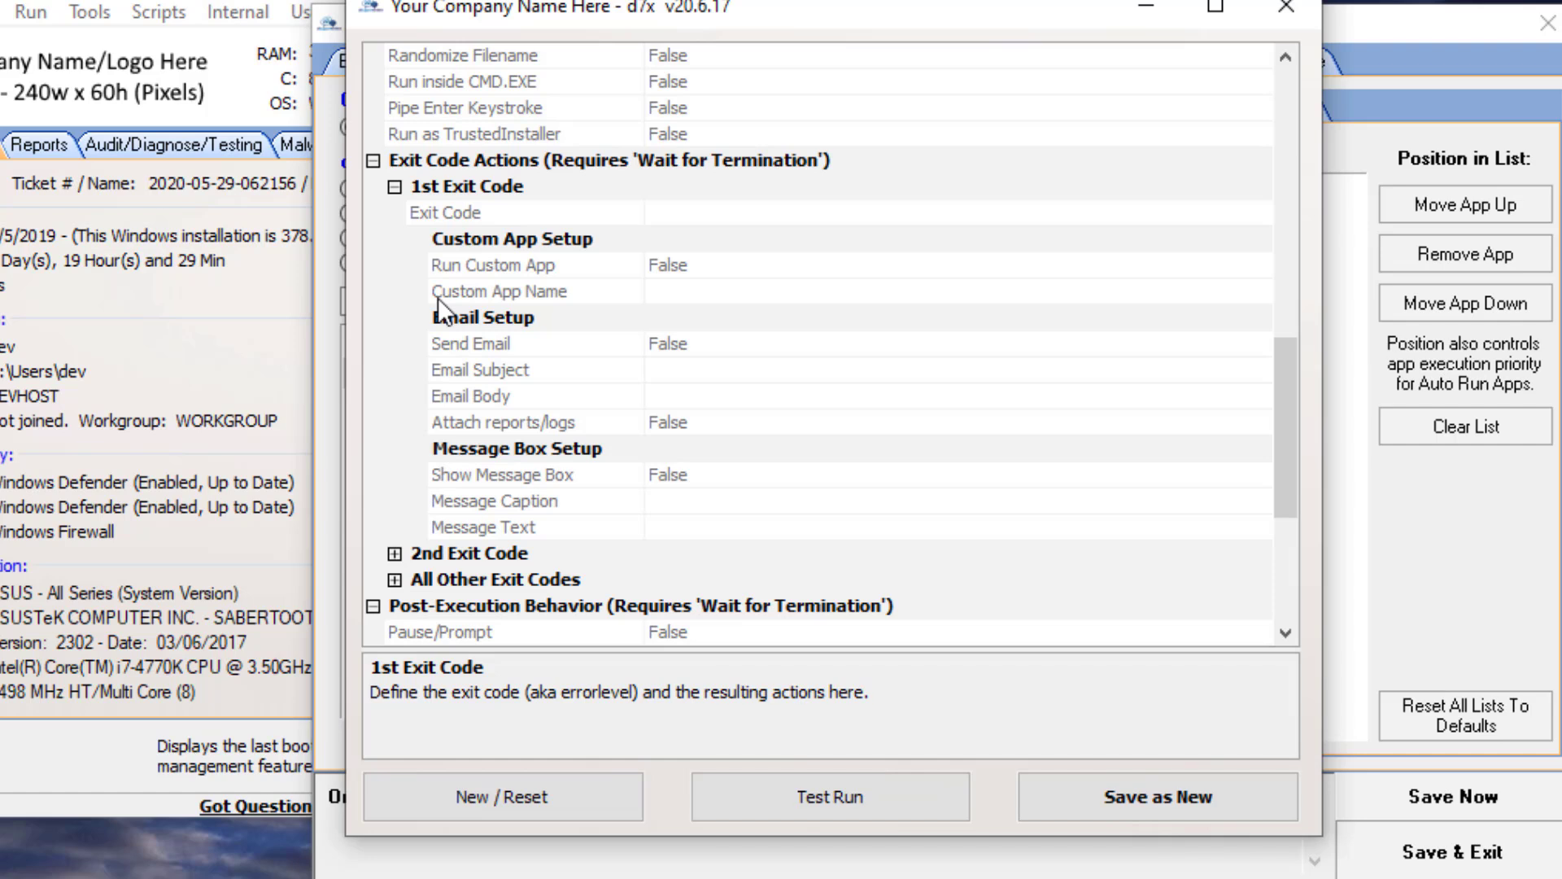
left_click(686, 214)
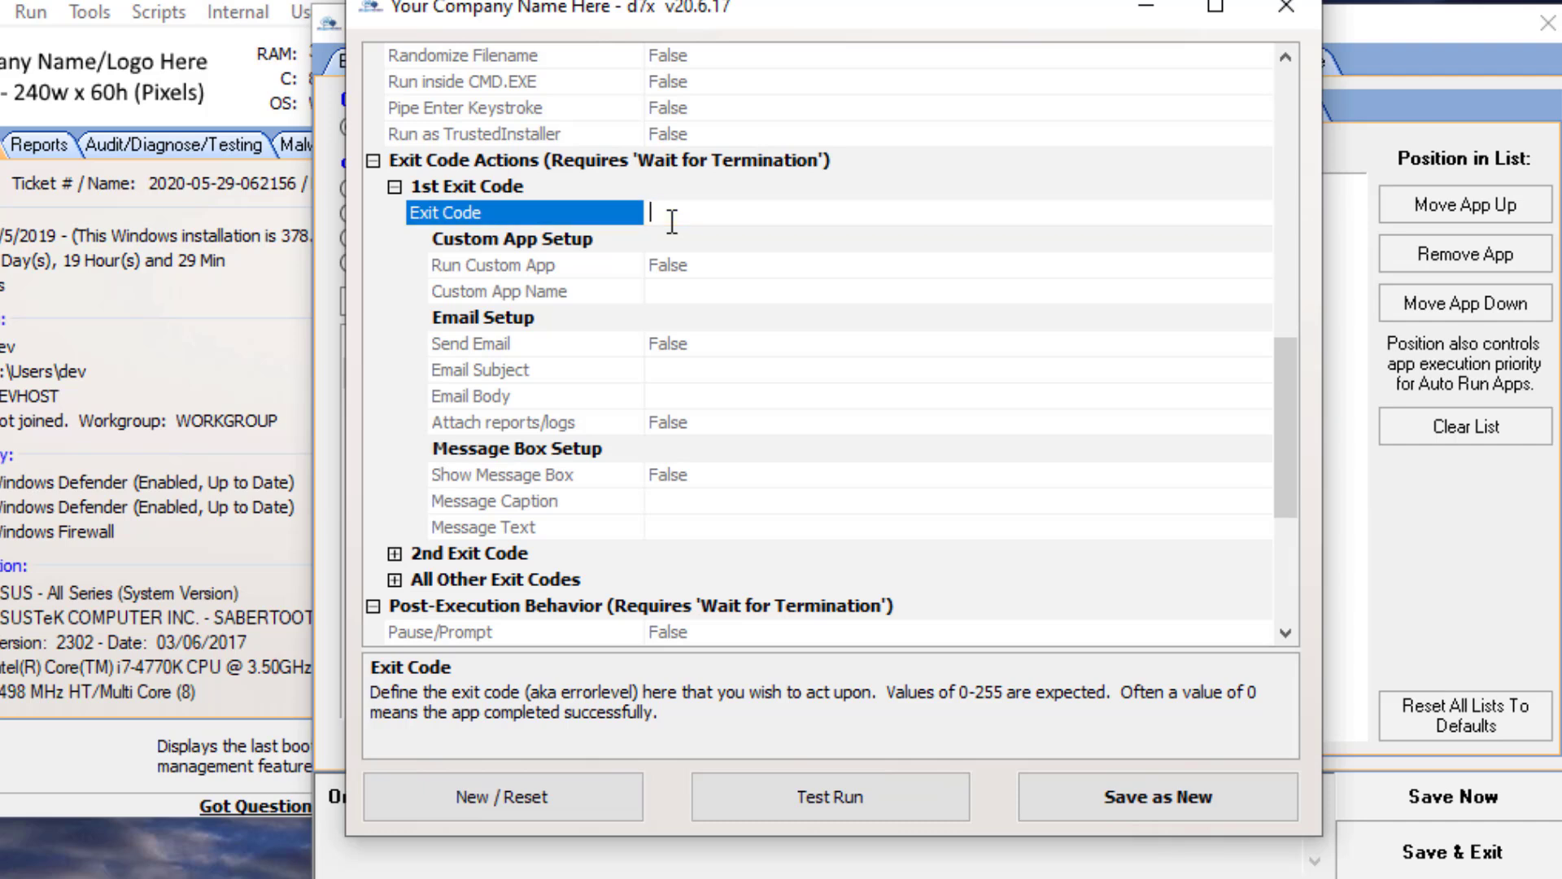
left_click(667, 291)
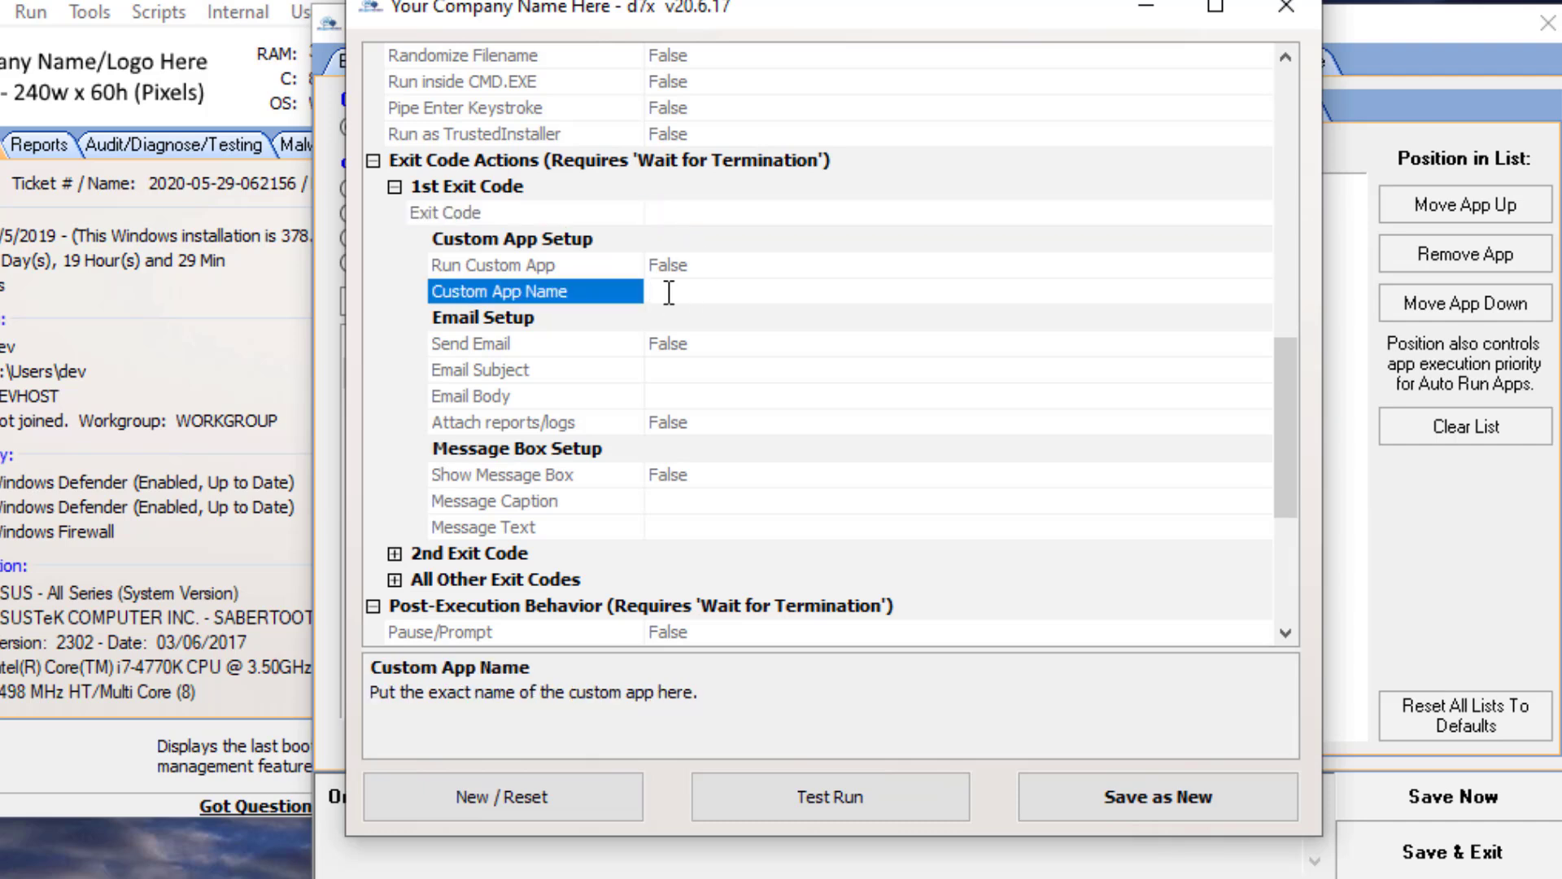
left_click(691, 345)
left_click(697, 370)
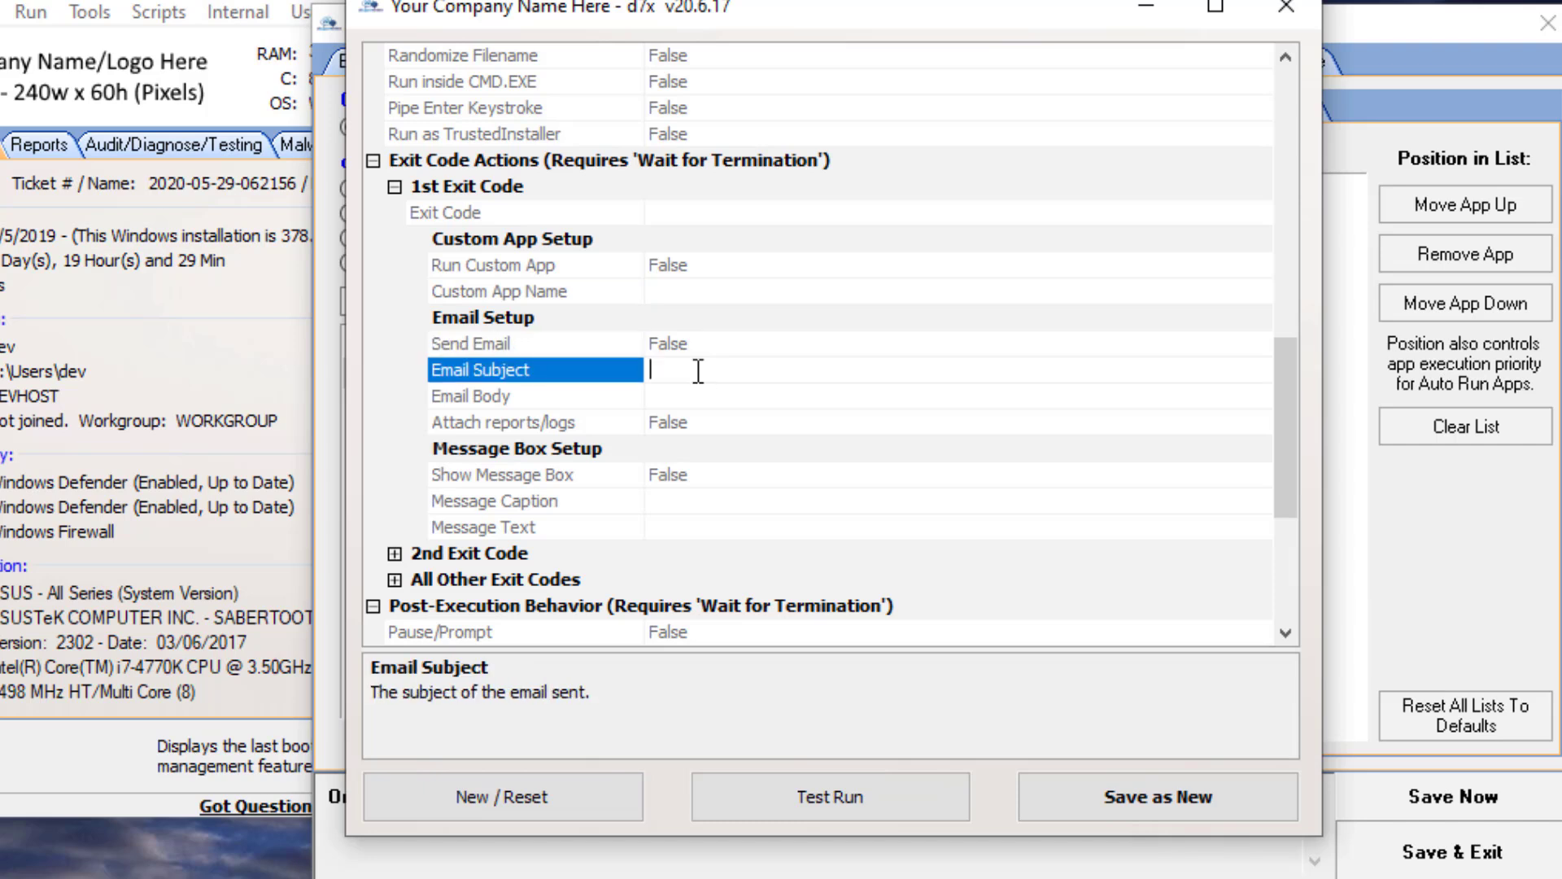
left_click(705, 475)
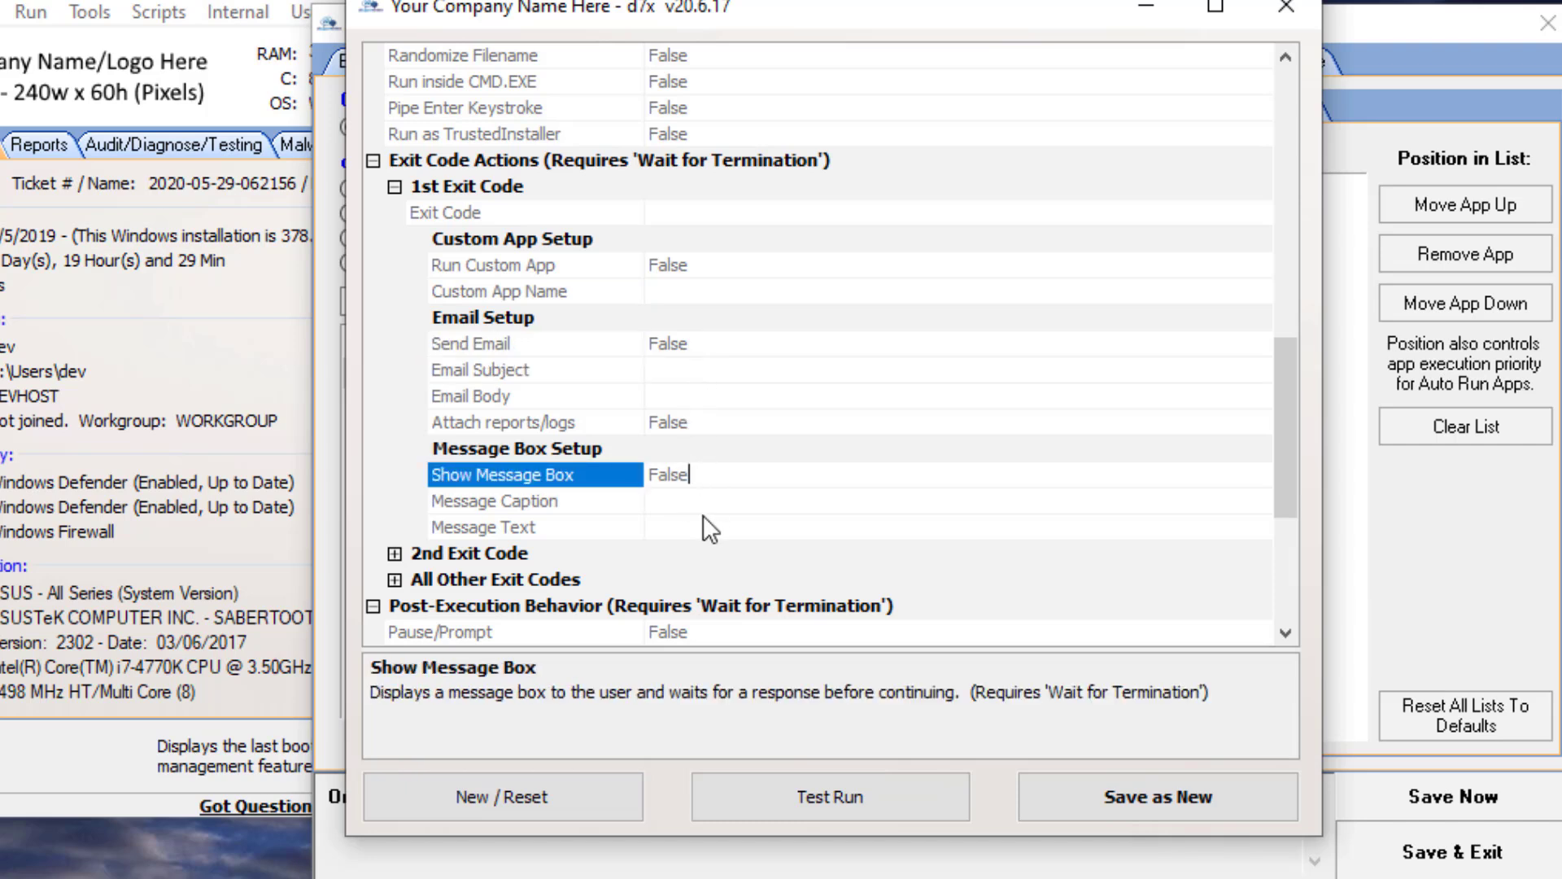
left_click(682, 211)
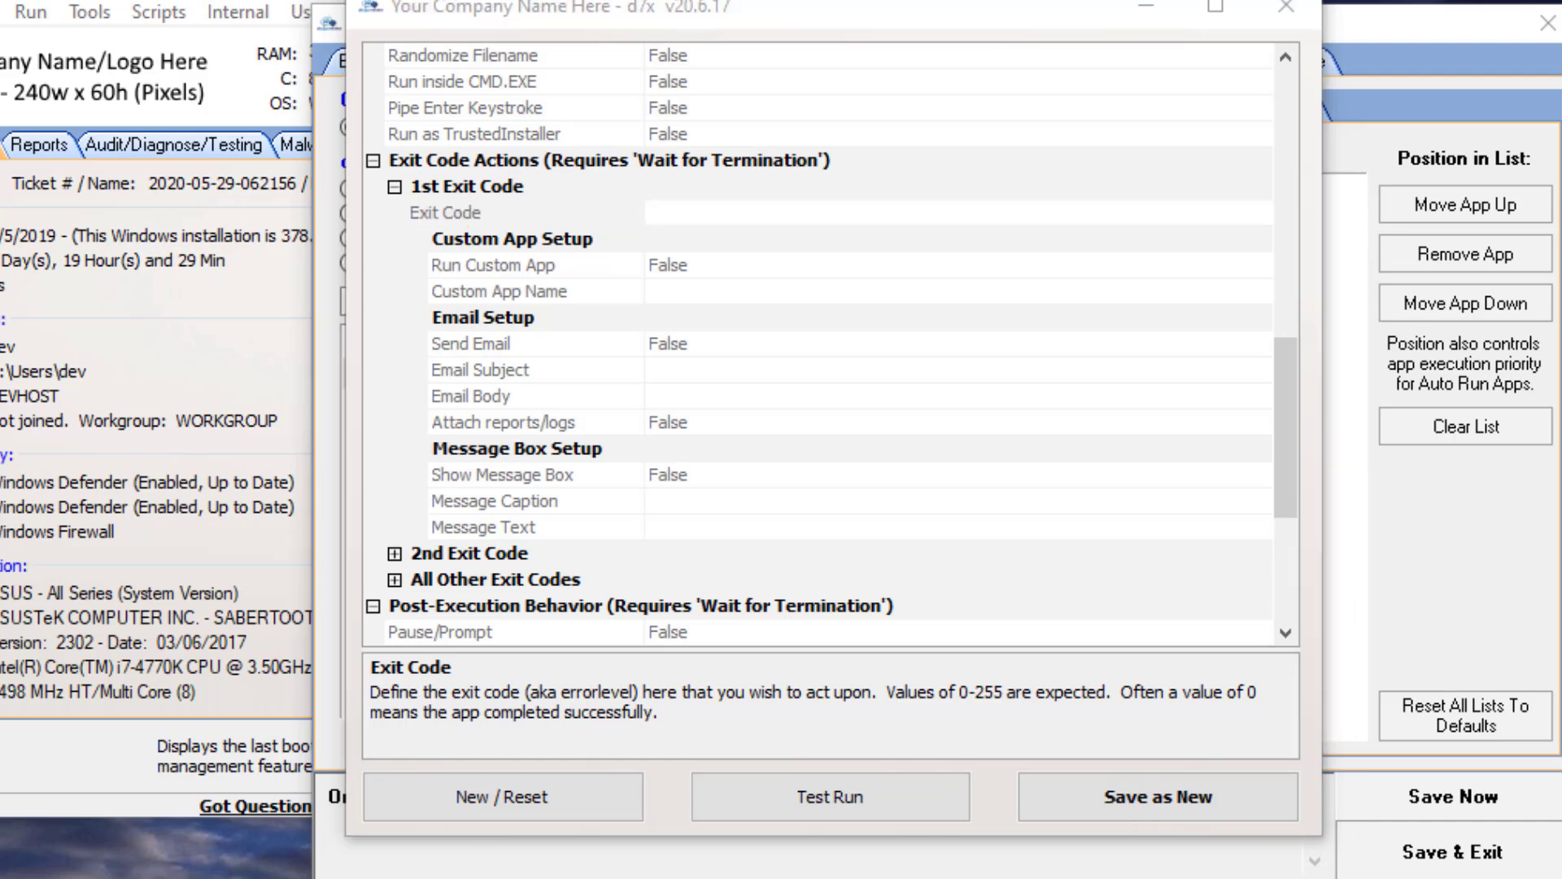
- Expand the 2nd Exit Code and All Other Exit Codes sections and review their settings
left_click(394, 553)
left_click(394, 553)
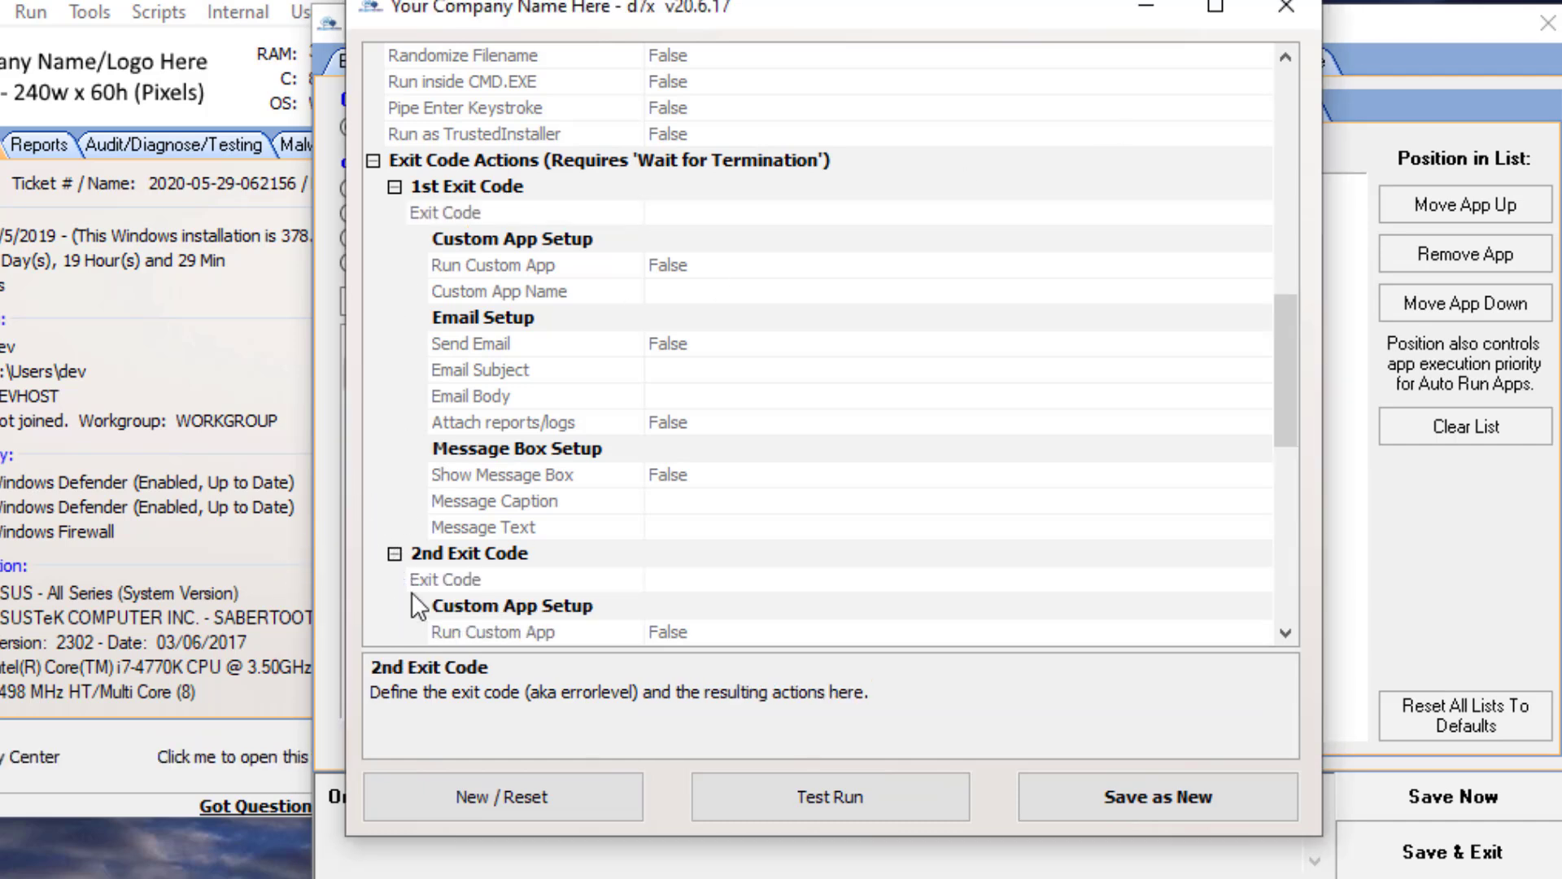
scroll(415, 570, "down", 4)
scroll(423, 518, "down", 2)
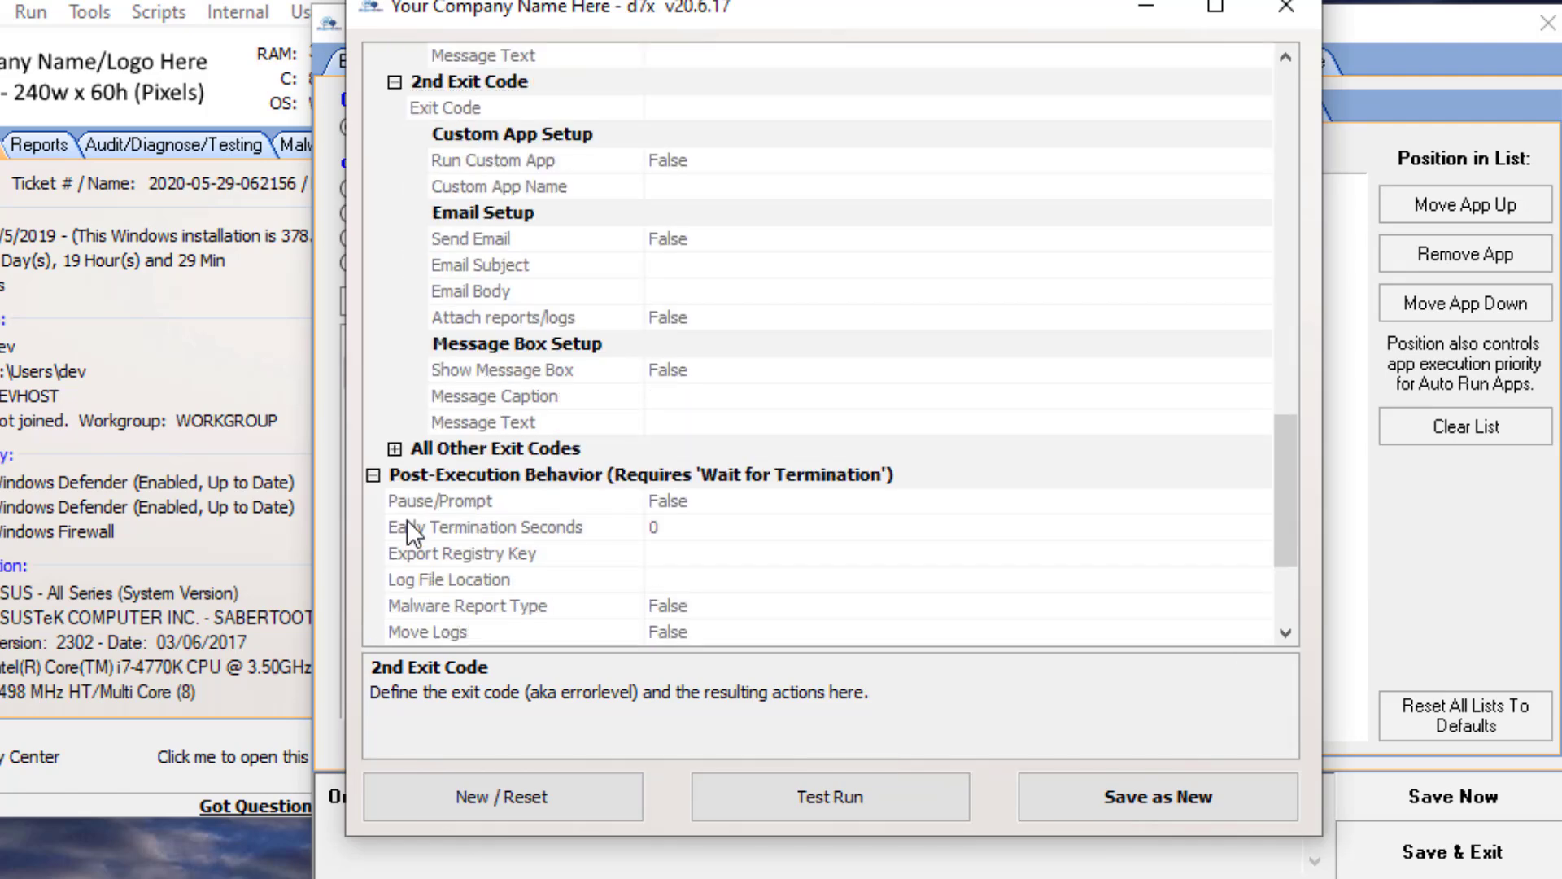
left_click(394, 450)
scroll(660, 574, "down", 4)
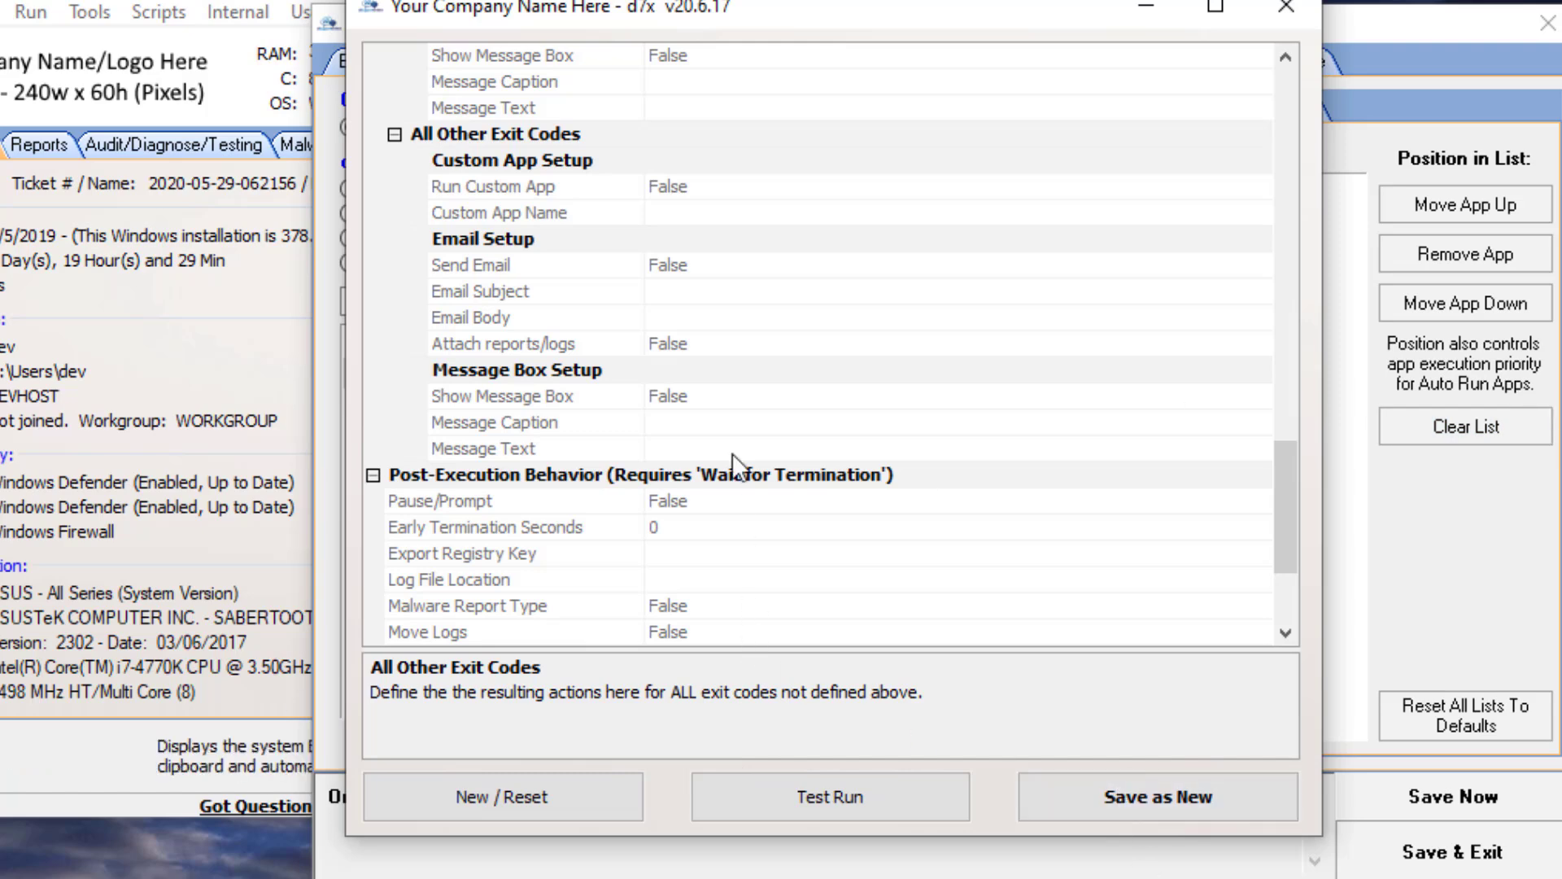
scroll(705, 447, "up", 20)
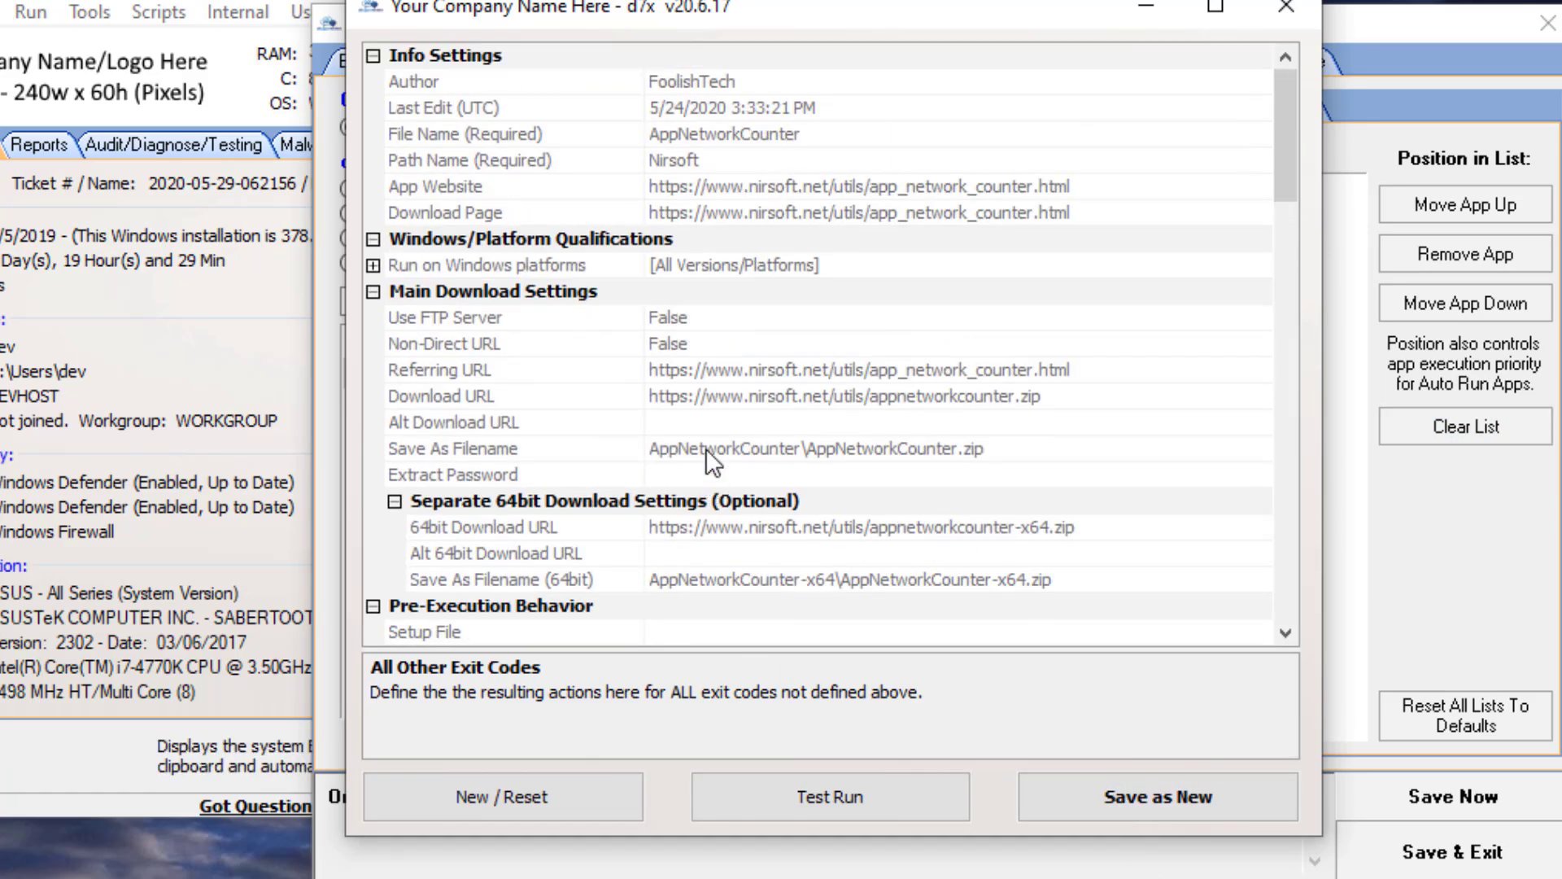
- Review the download settings, including the Extract Password and Save As Filename fields
scroll(514, 509, "down", 3)
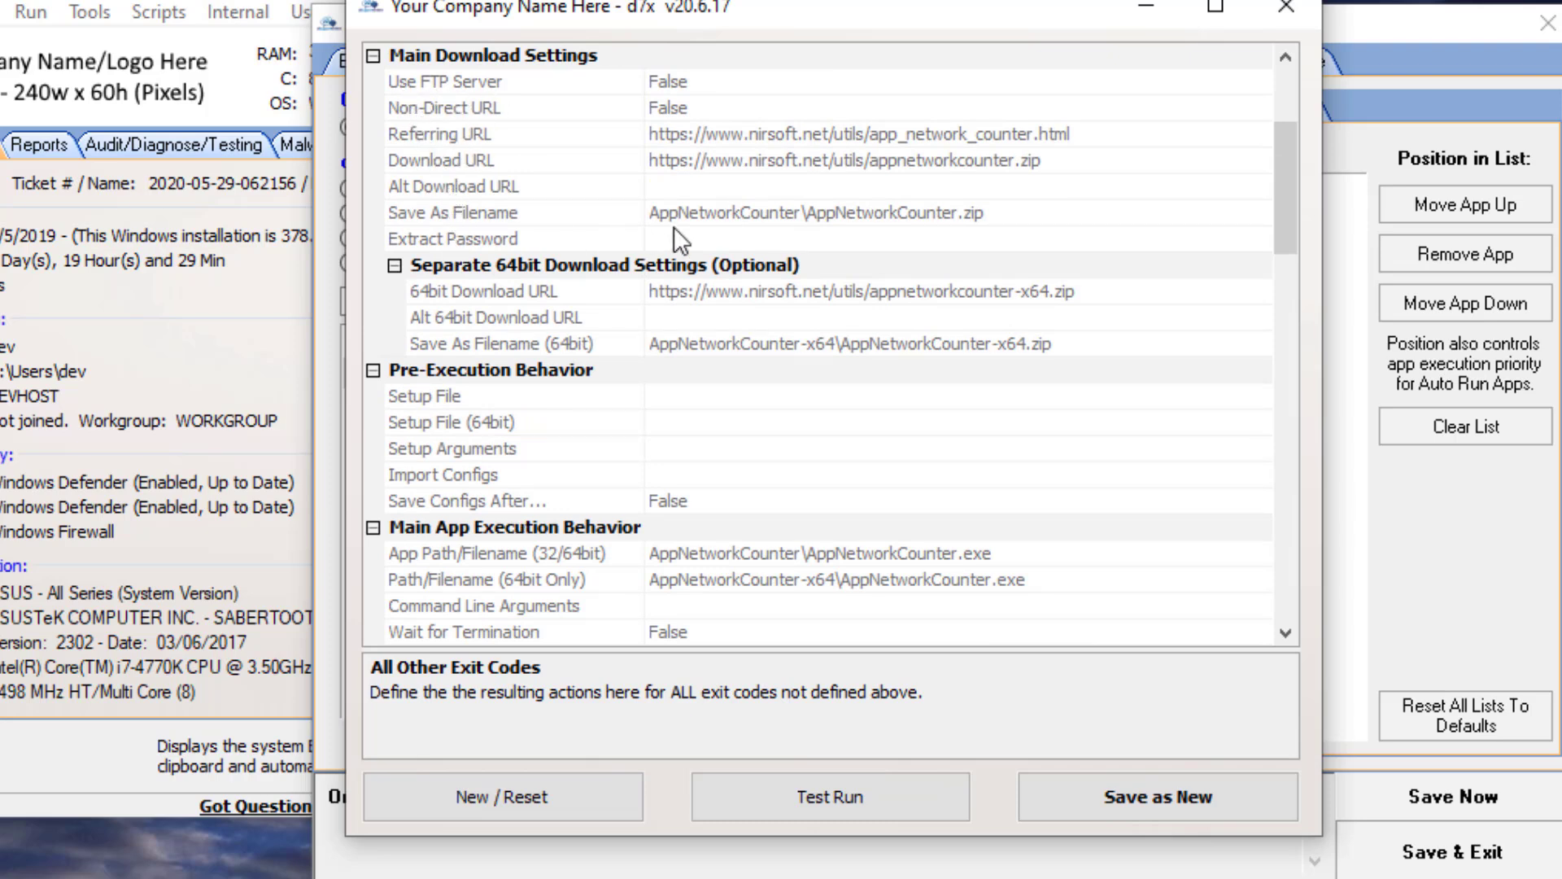
left_click(688, 244)
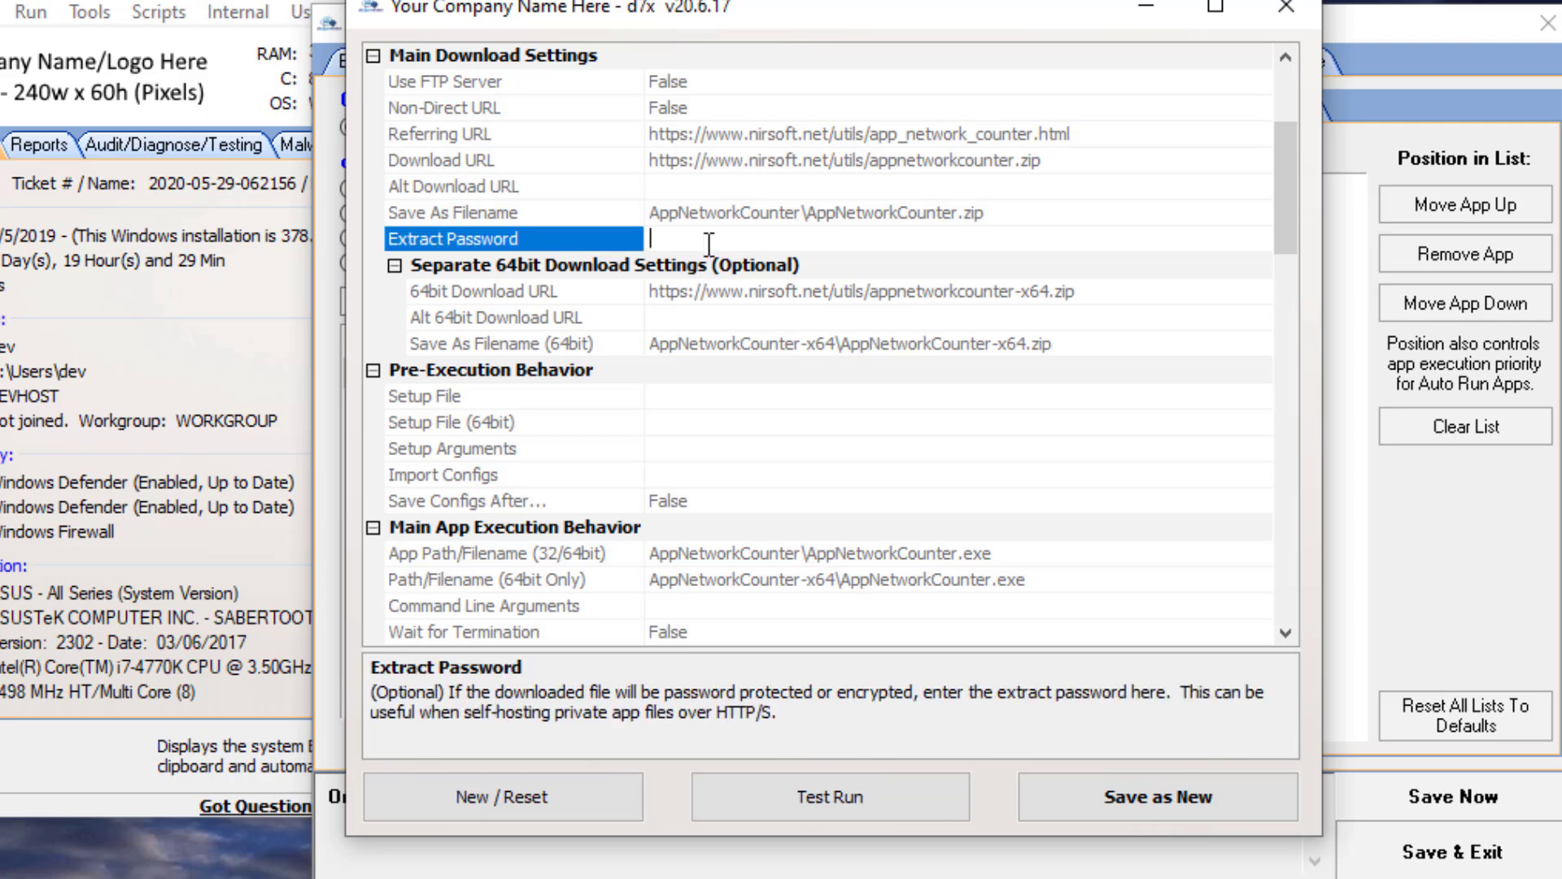
left_click_drag(985, 213, 808, 215)
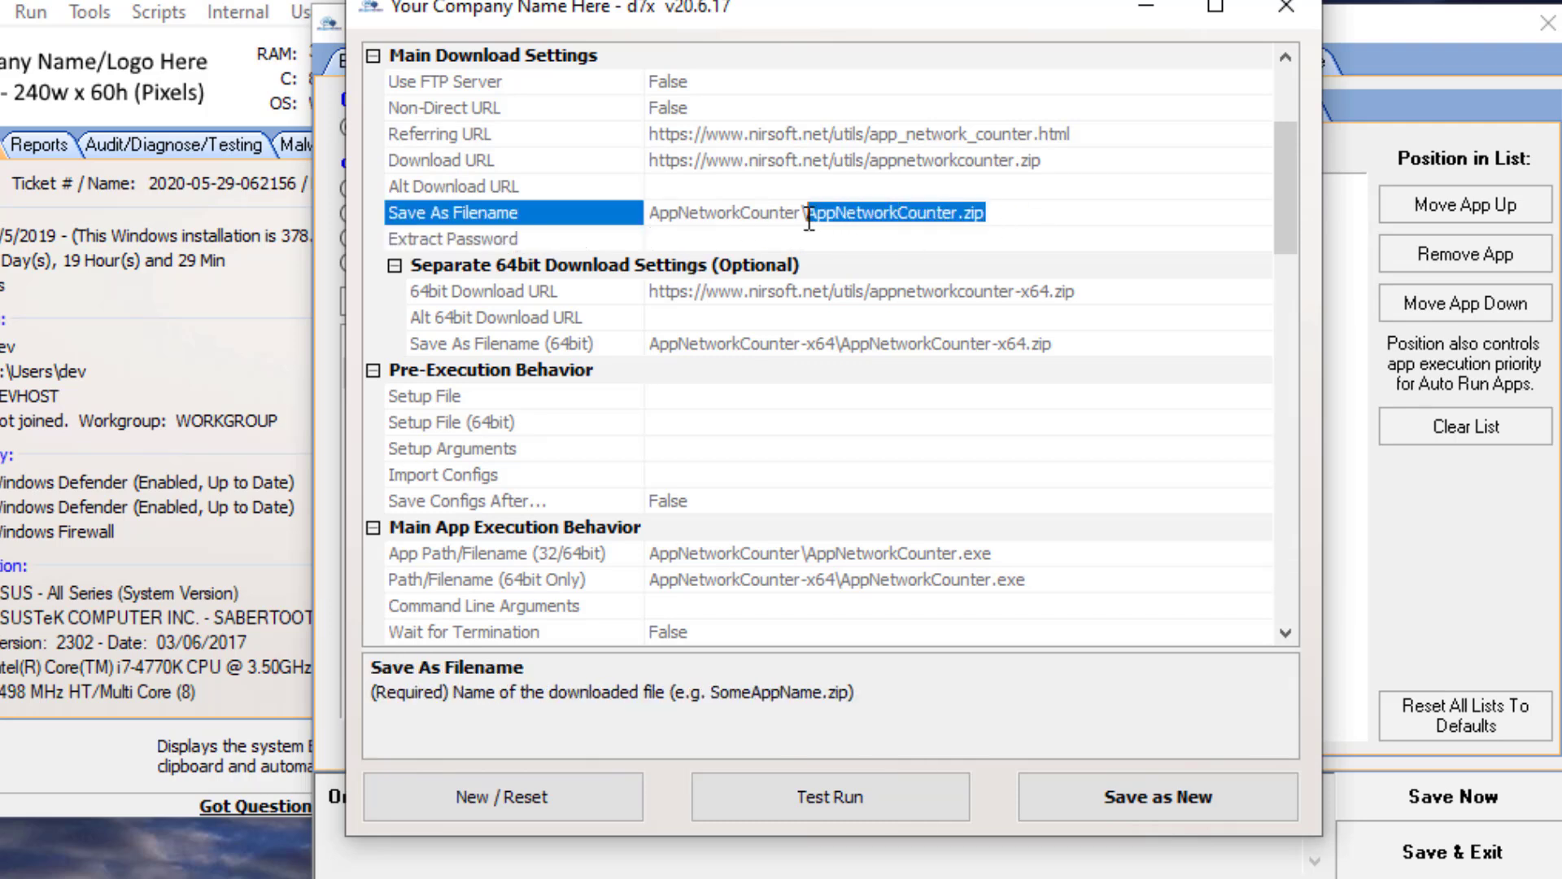
left_click(854, 234)
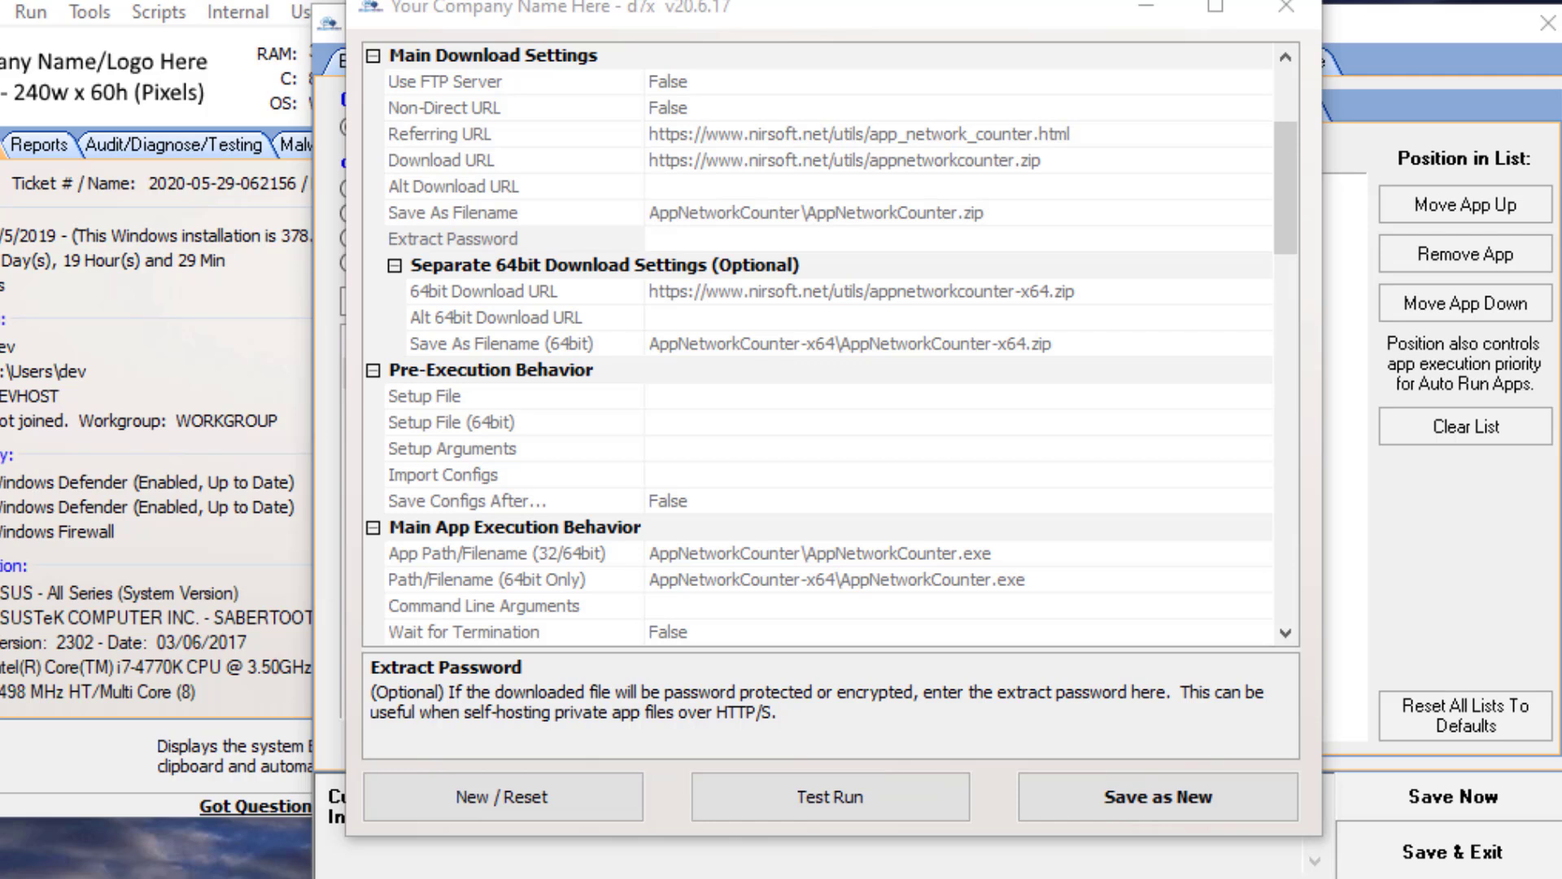
- Close the app editor and open the Behavior/Updates settings
left_click(1282, 5)
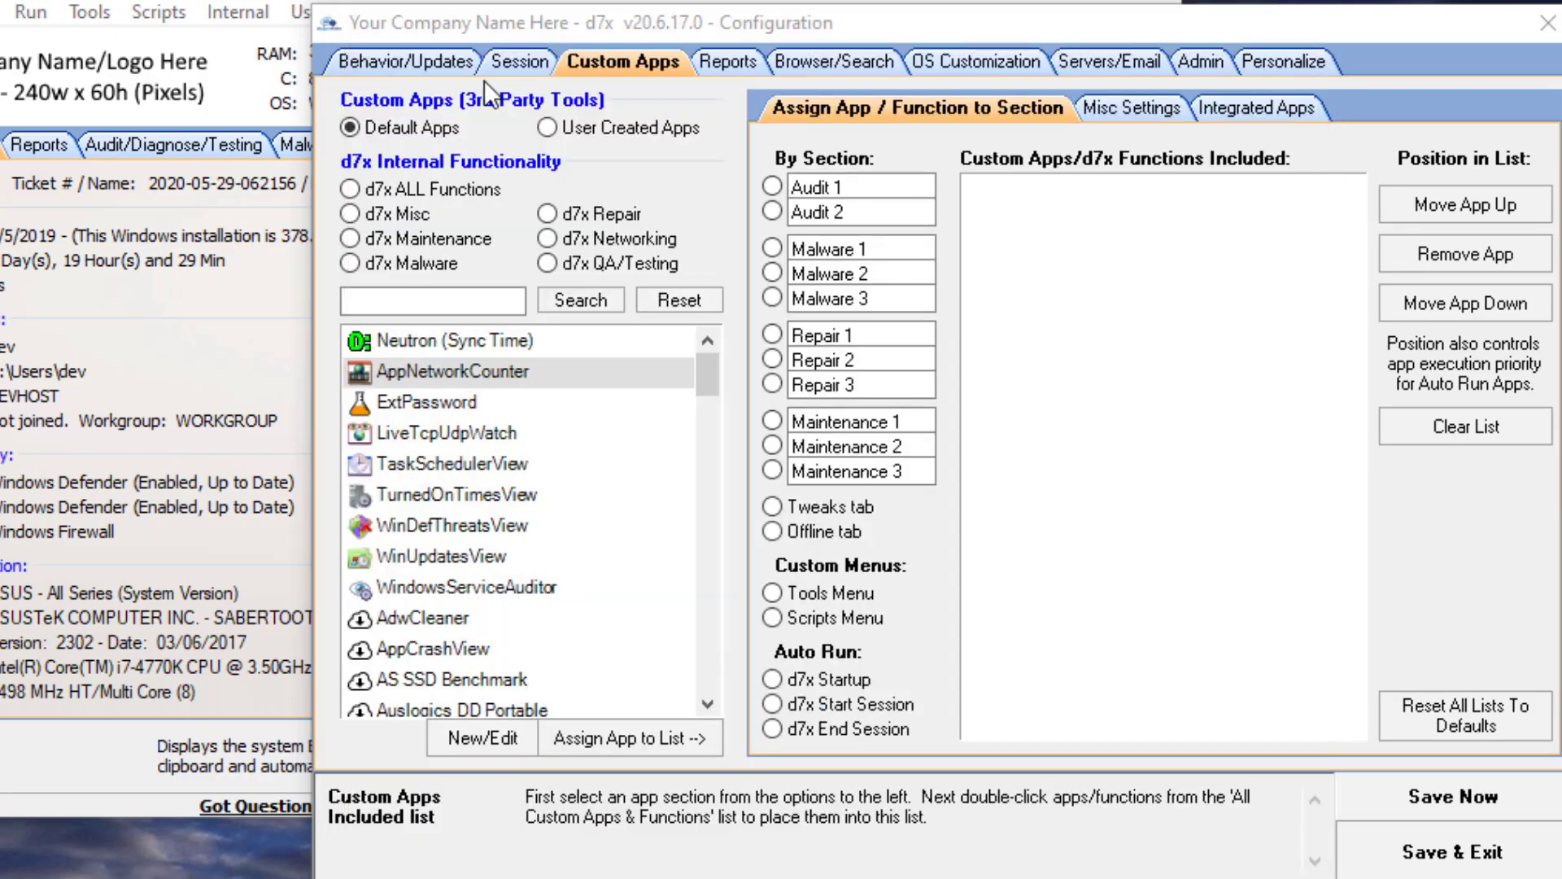
left_click(390, 59)
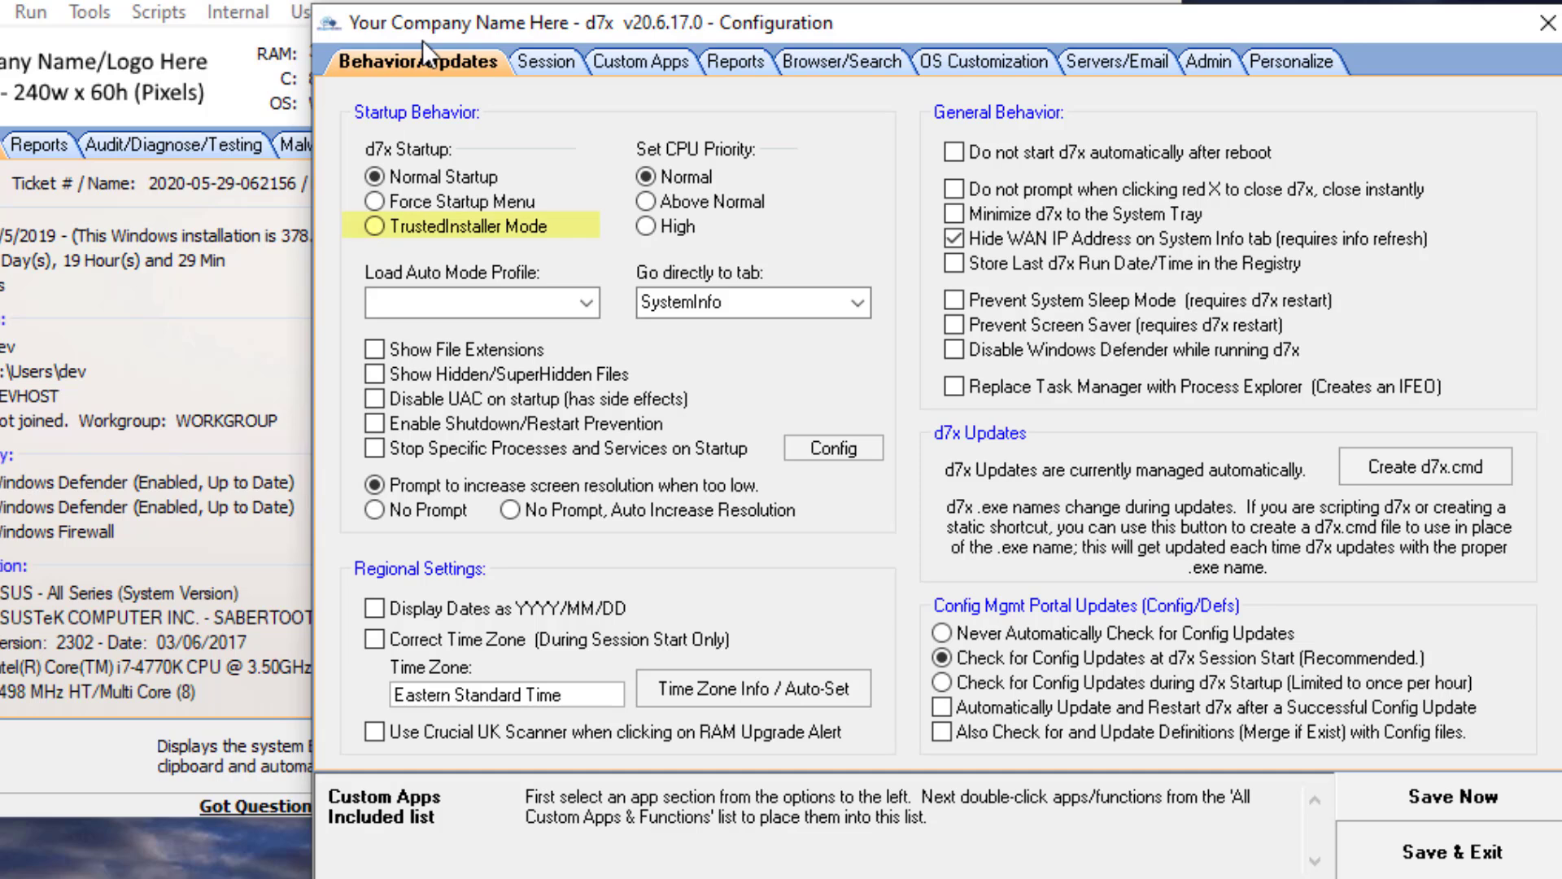
- Switch the d7x startup mode to TrustedInstaller Mode and back to Normal Startup
left_click(398, 230)
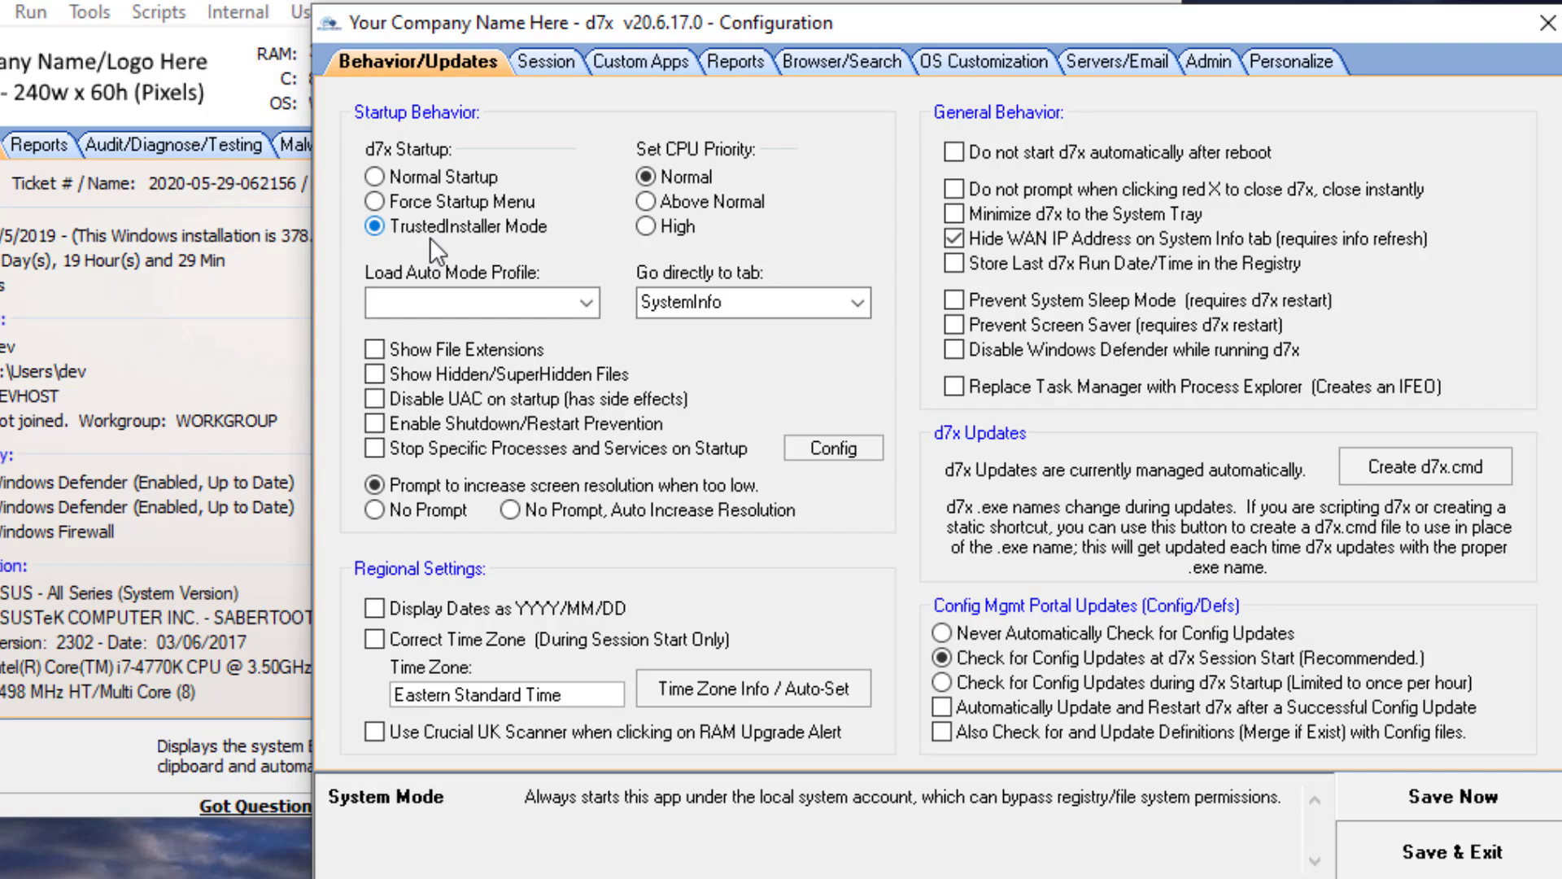
left_click(409, 178)
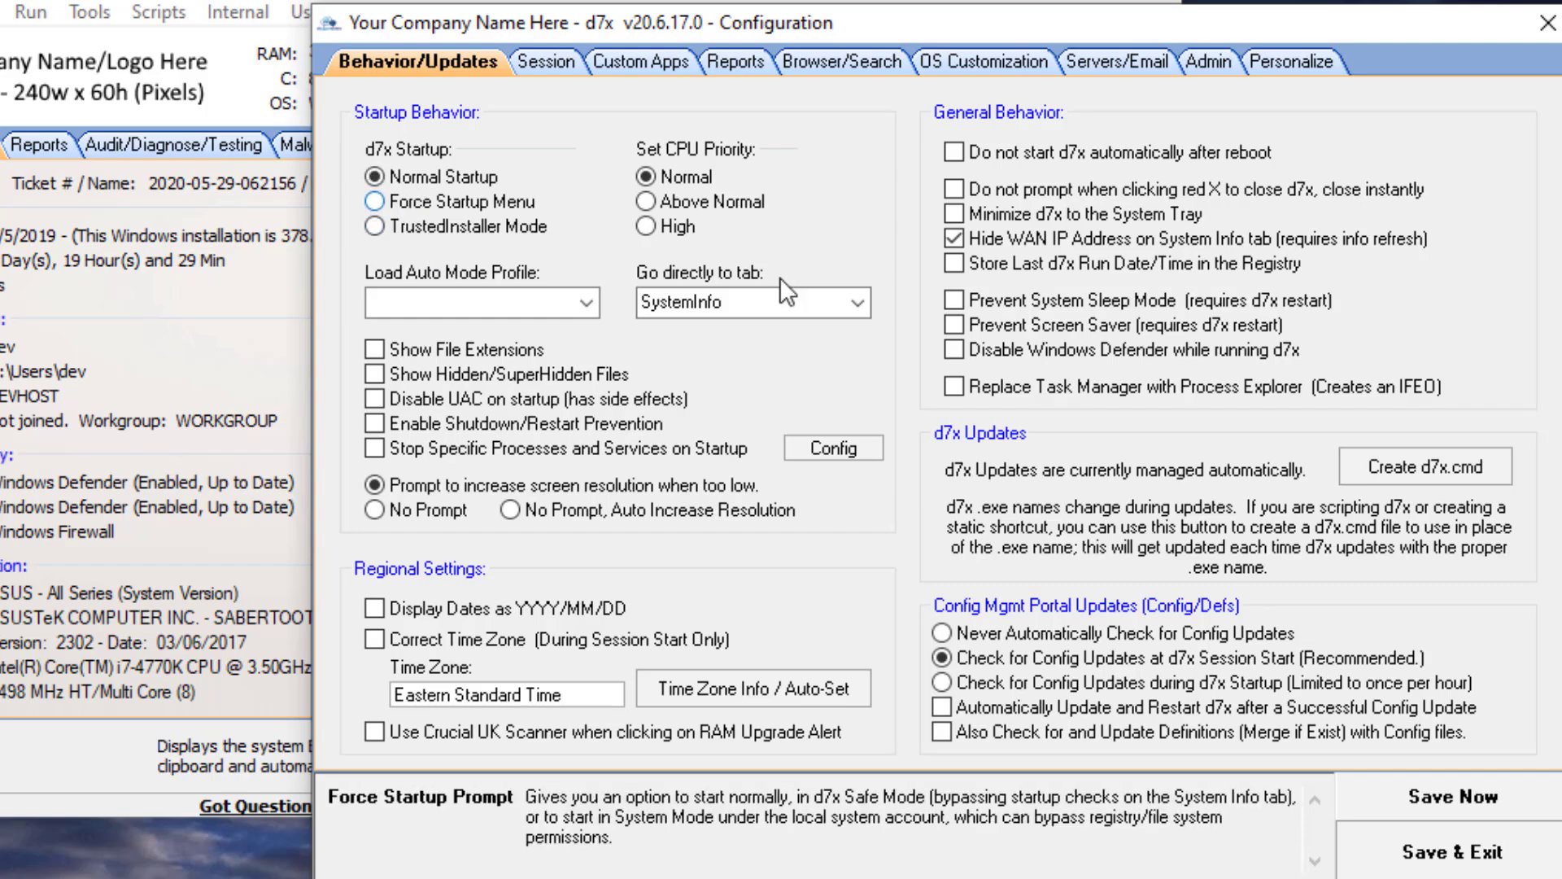
- Close the configuration window and open the Run Program dialog
left_click(1556, 36)
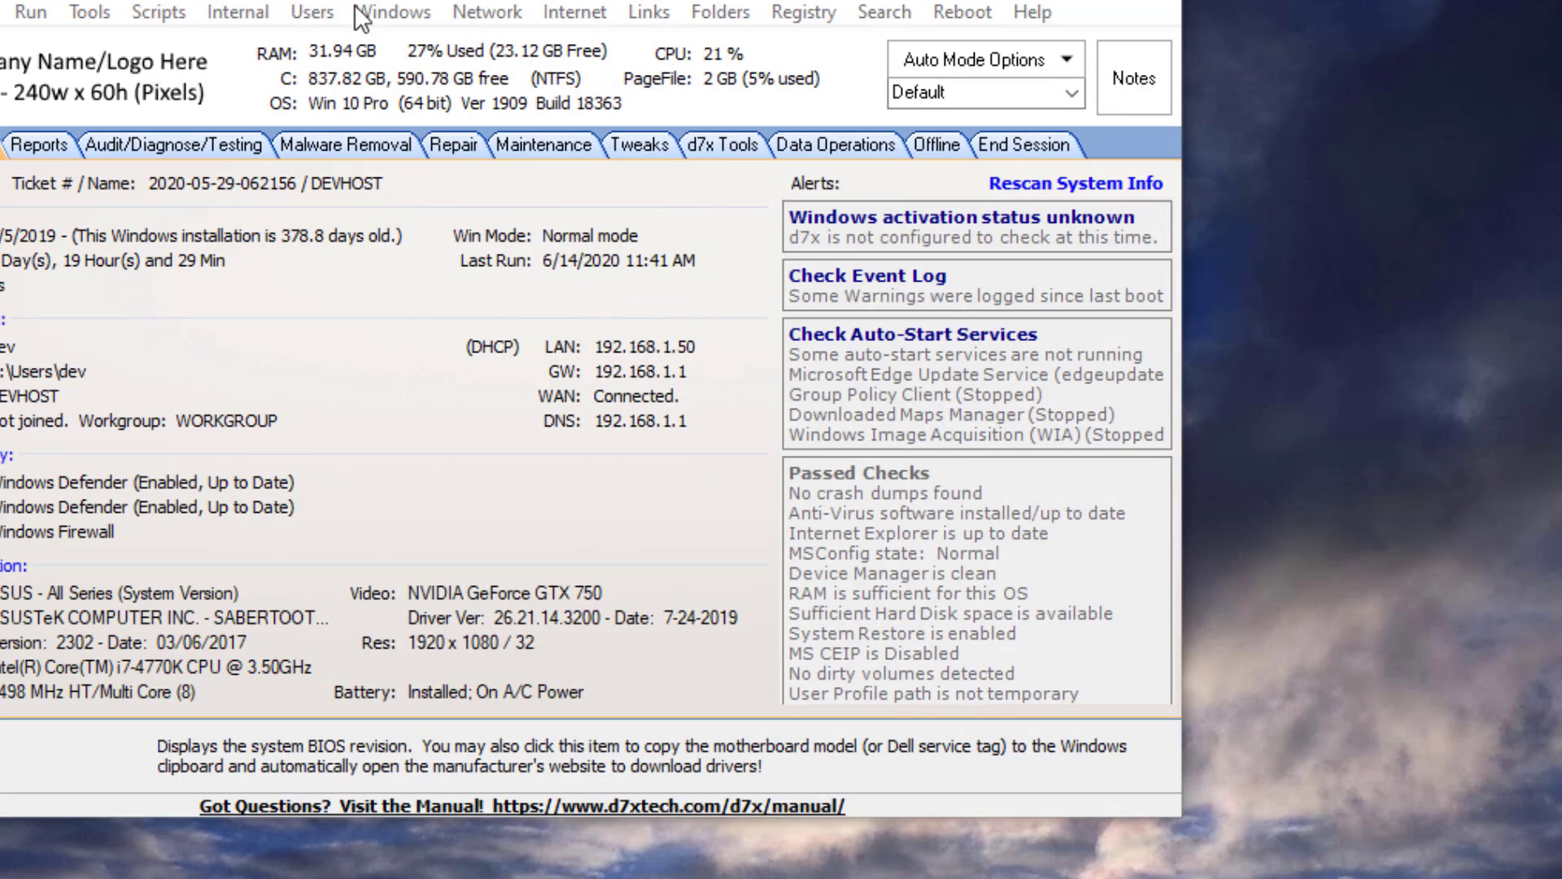
left_click(31, 12)
left_click(344, 175)
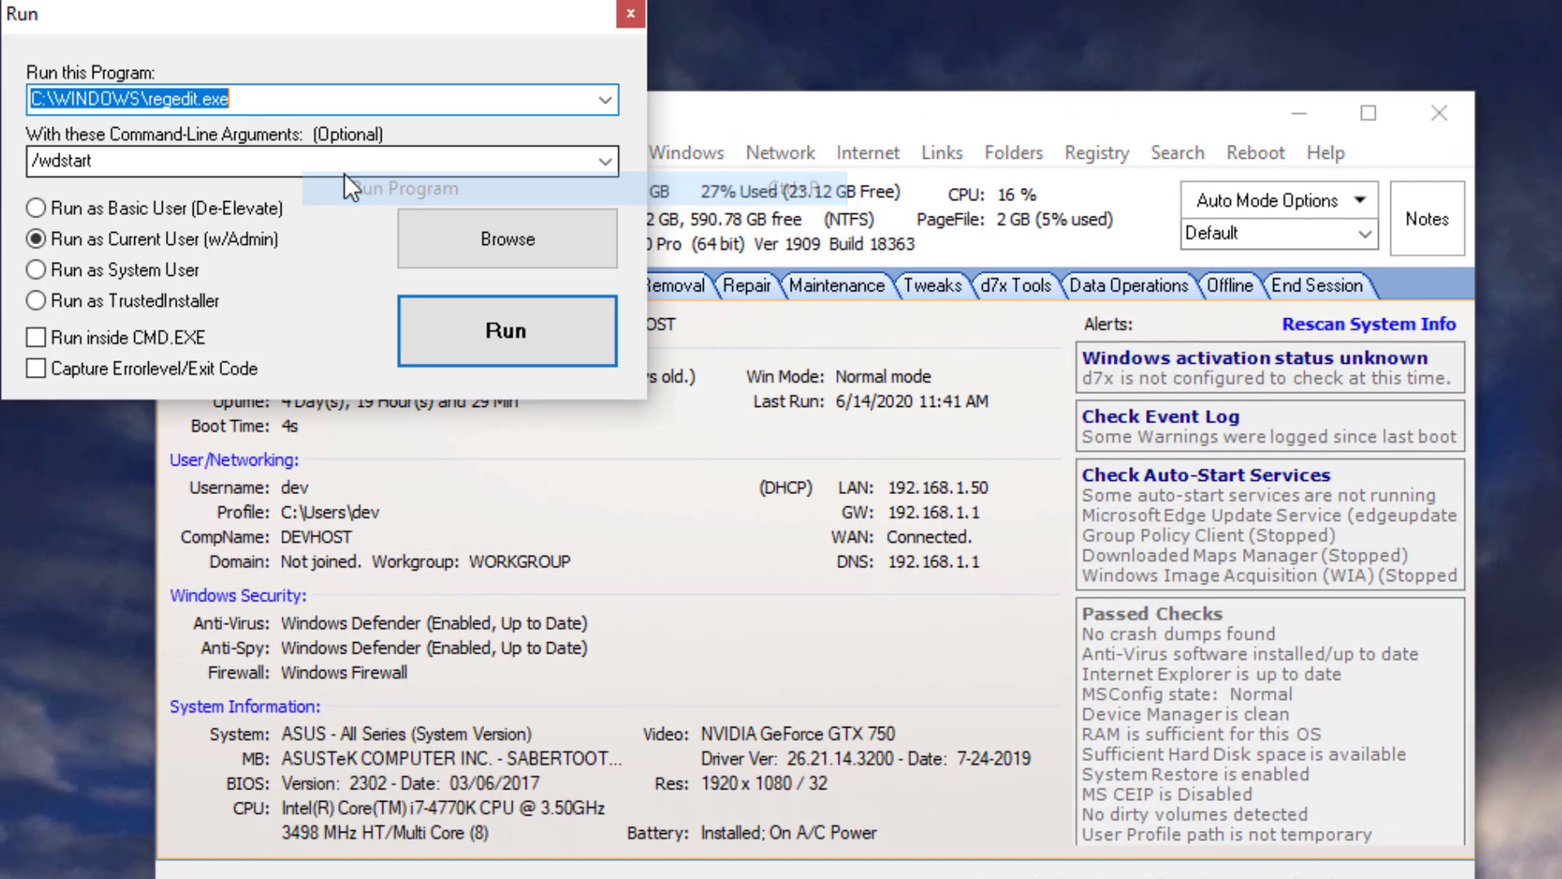
- Choose Run as Basic User (De-Elevate) and run C:\WINDOWS\regedit.exe with the /wdstart argument
left_click(104, 300)
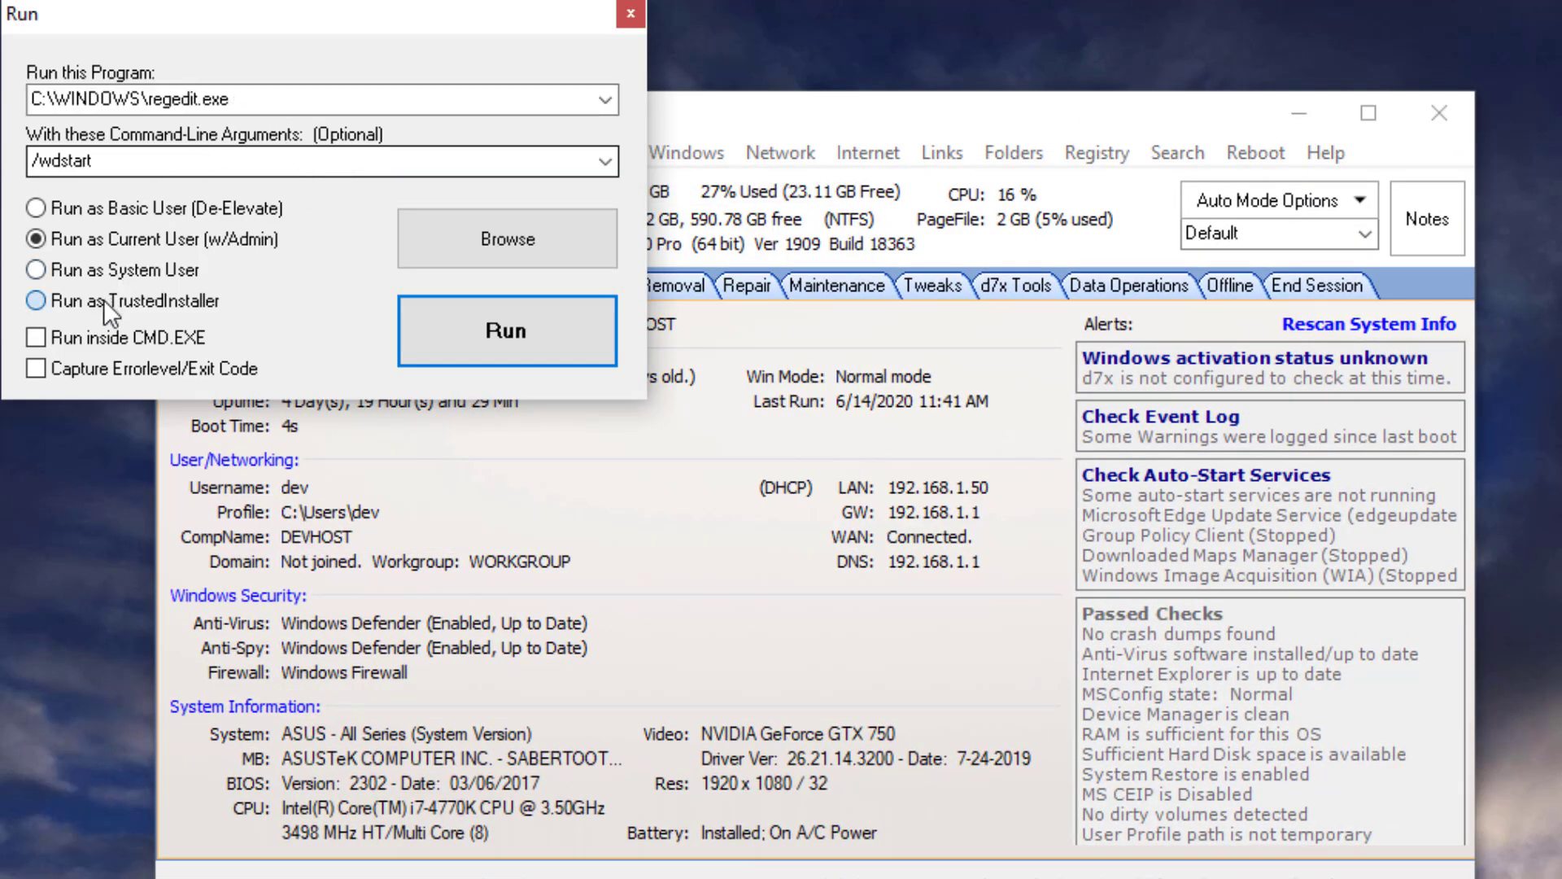
left_click(101, 271)
left_click(100, 301)
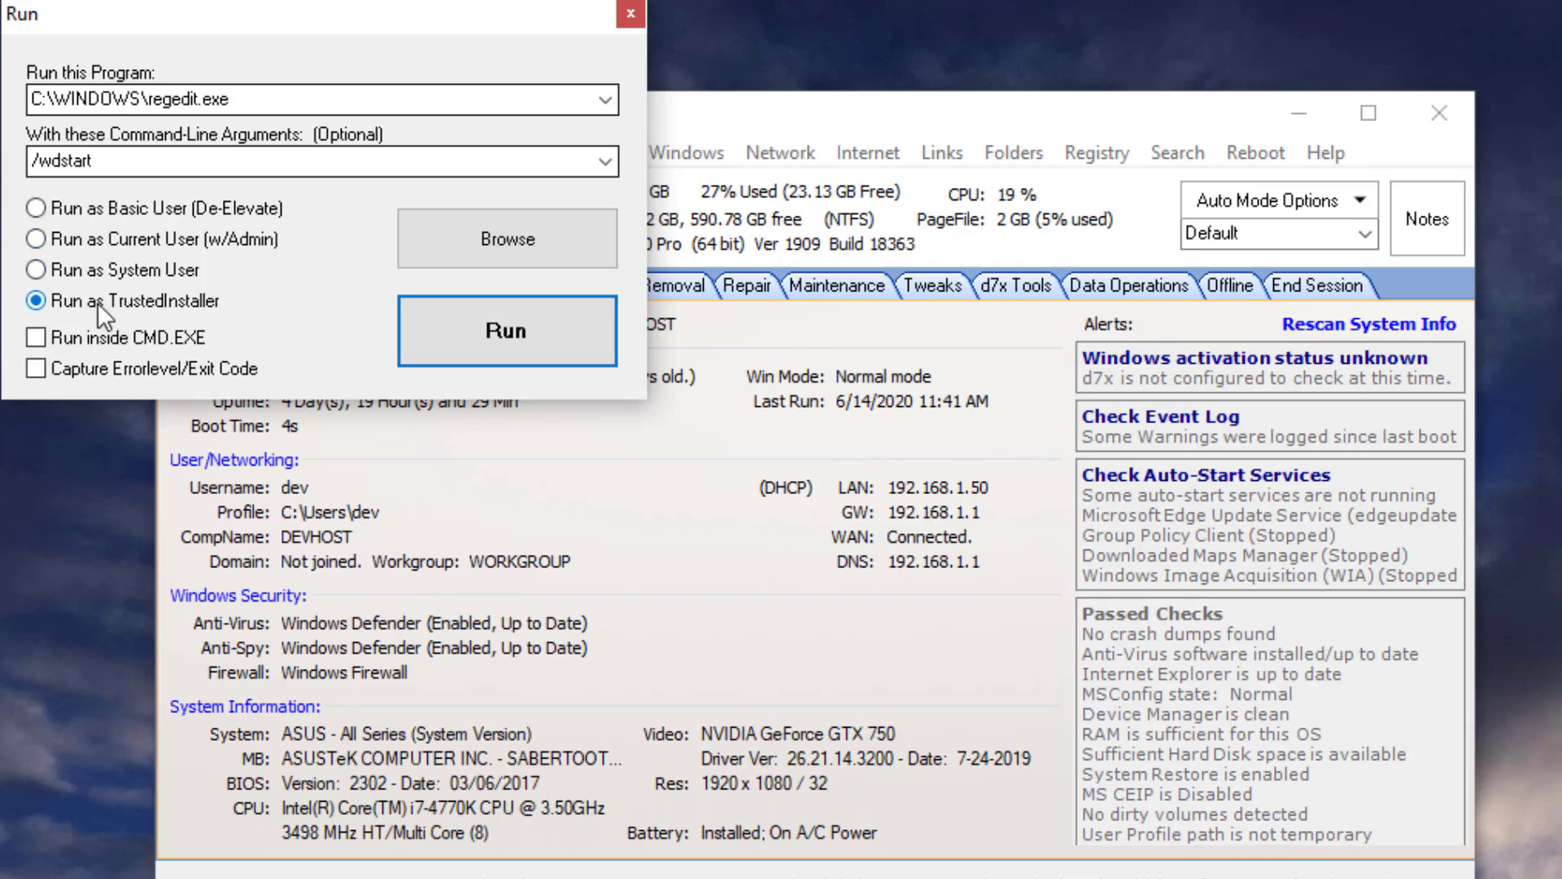
left_click(104, 265)
left_click(110, 234)
left_click(125, 206)
key("Return")
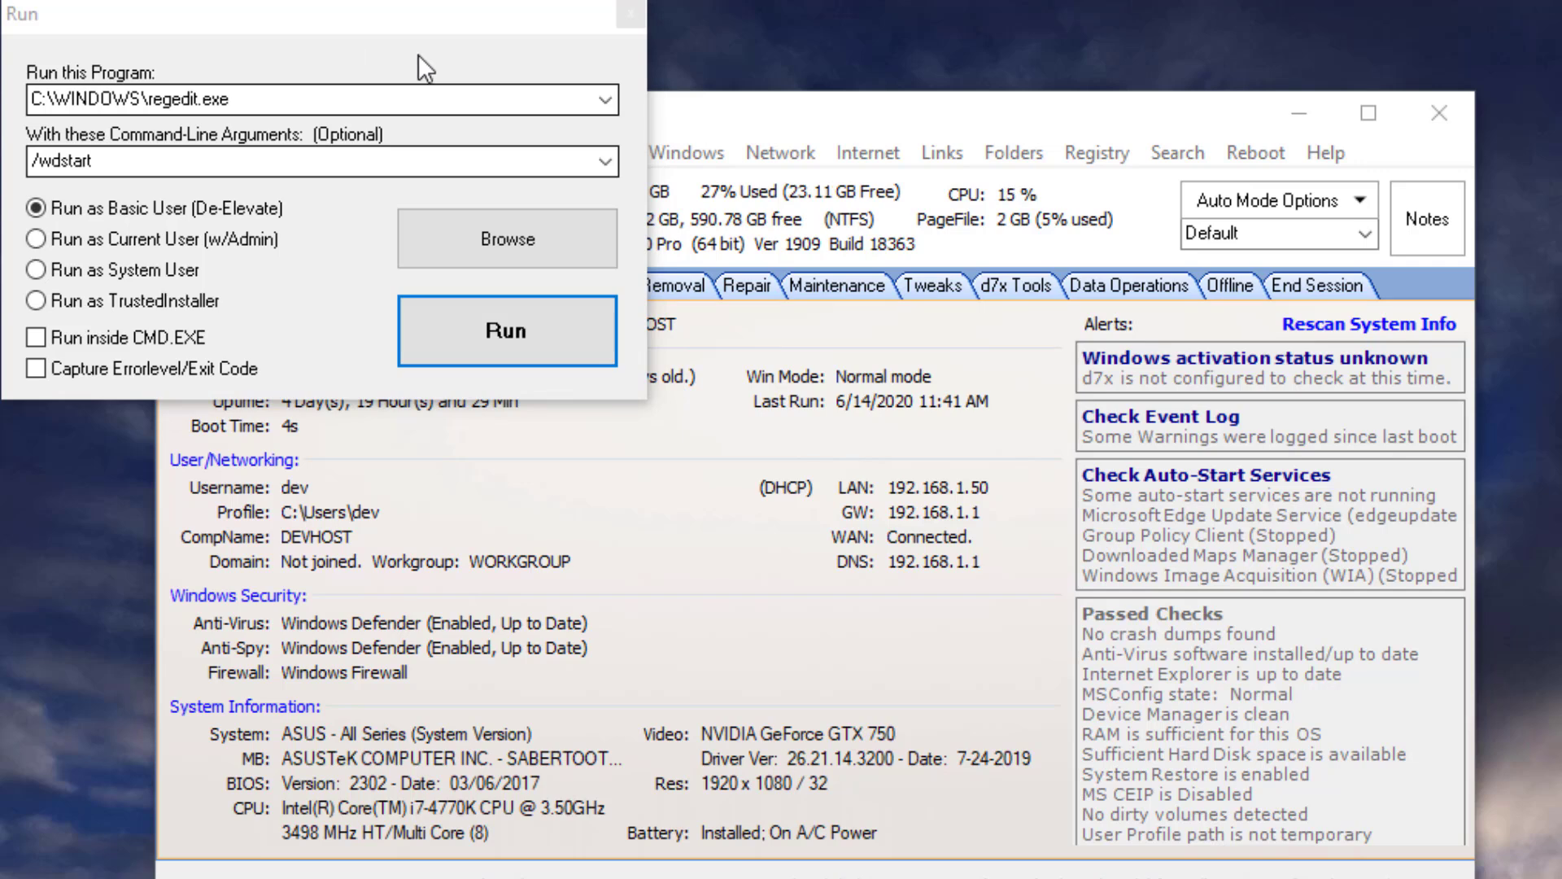
- Close the Run dialog and open the d7x Tools tab
left_click(630, 13)
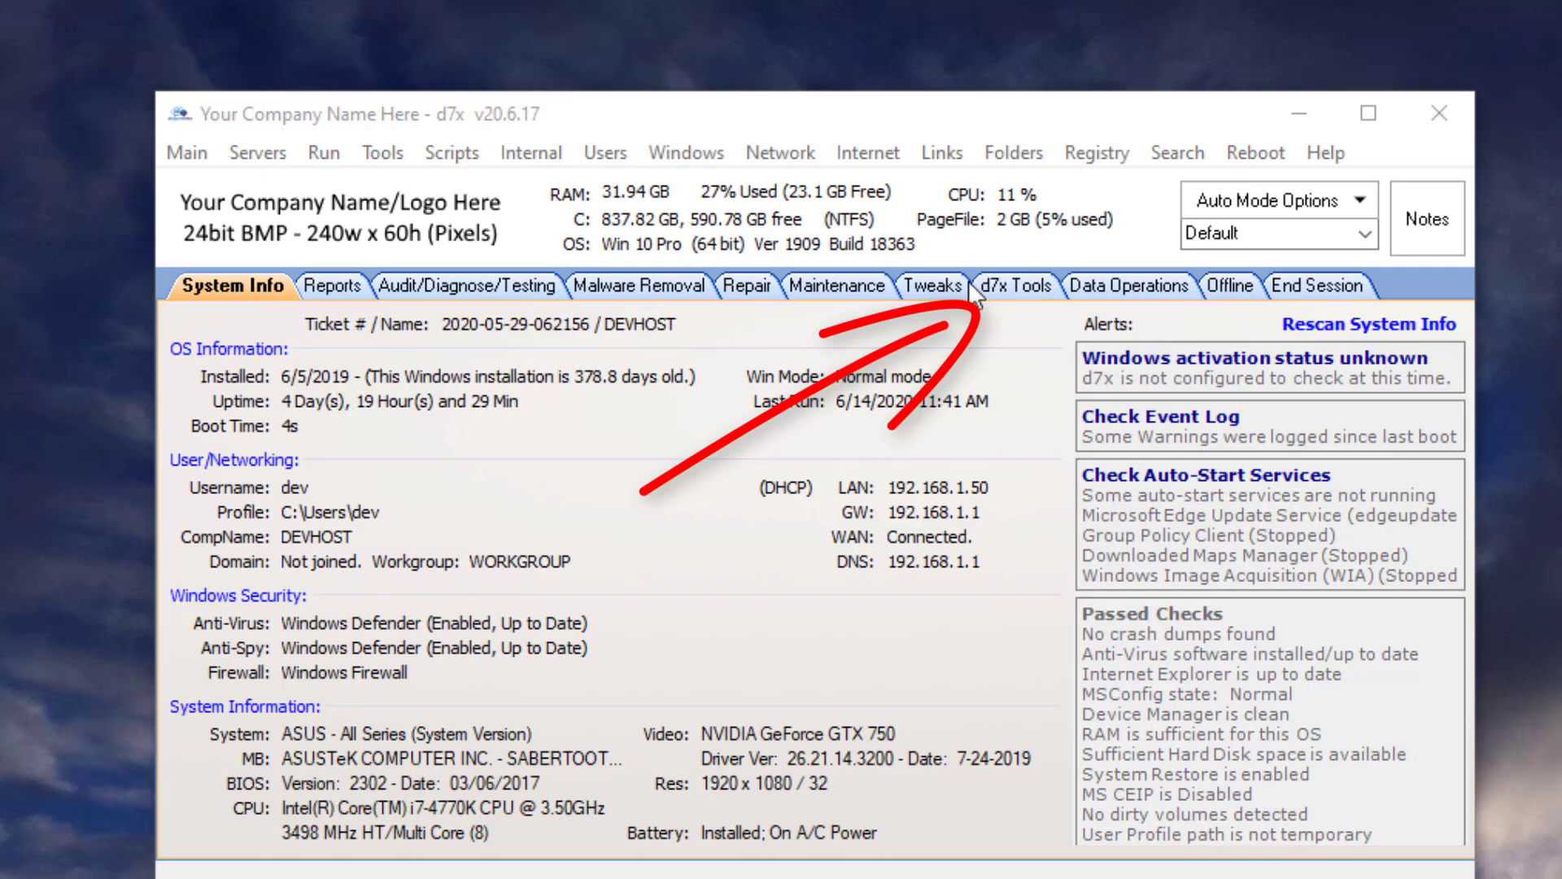
left_click(1011, 291)
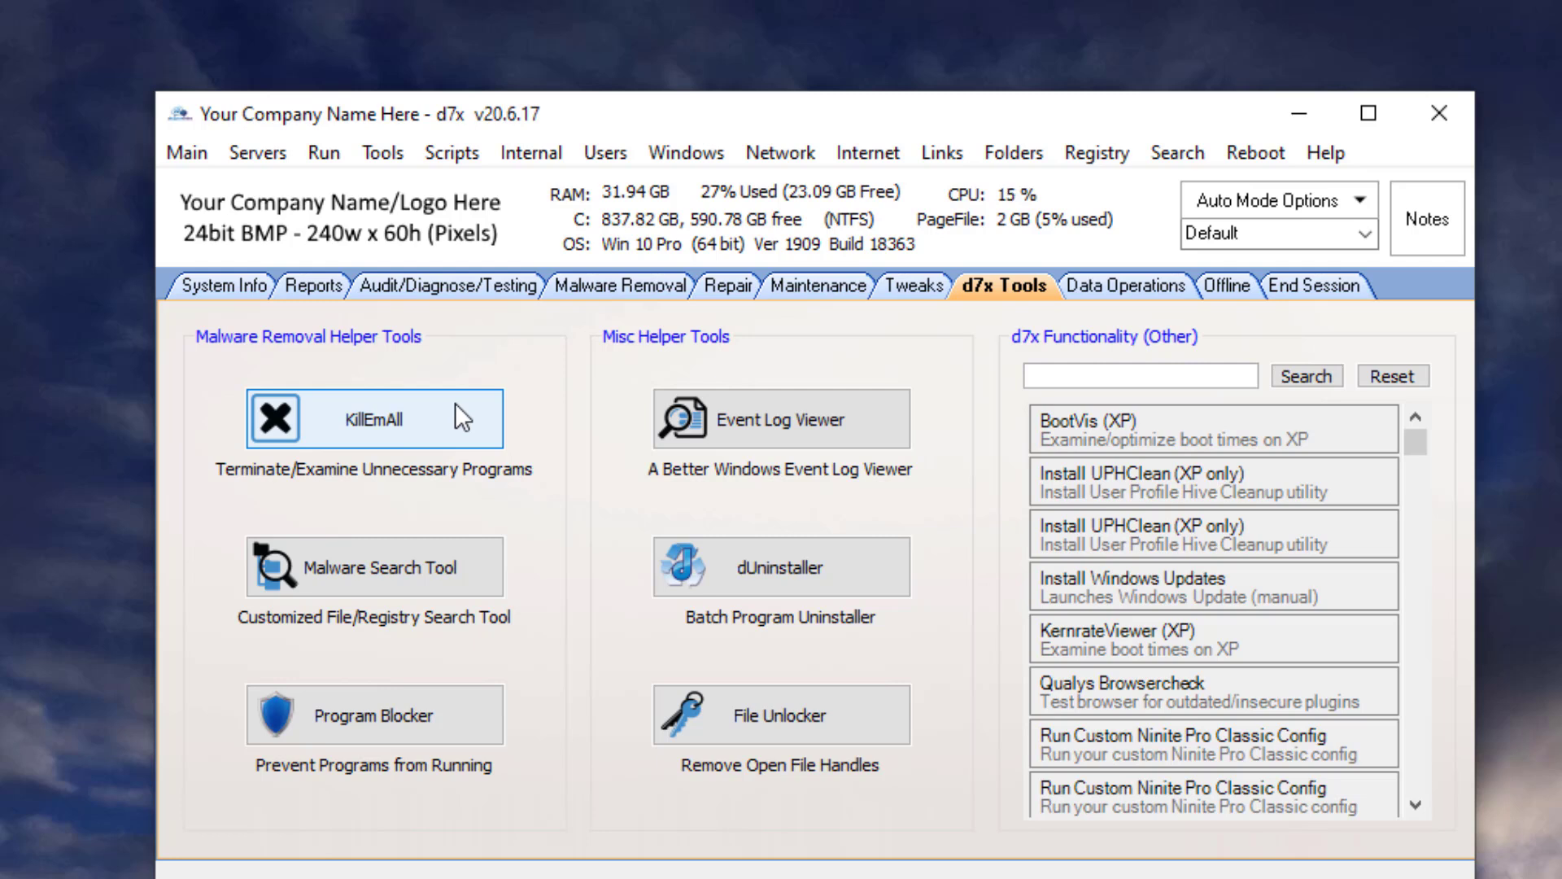
- Launch KillEmAll, declining to start it under the TrustedInstaller account
left_click(68, 732)
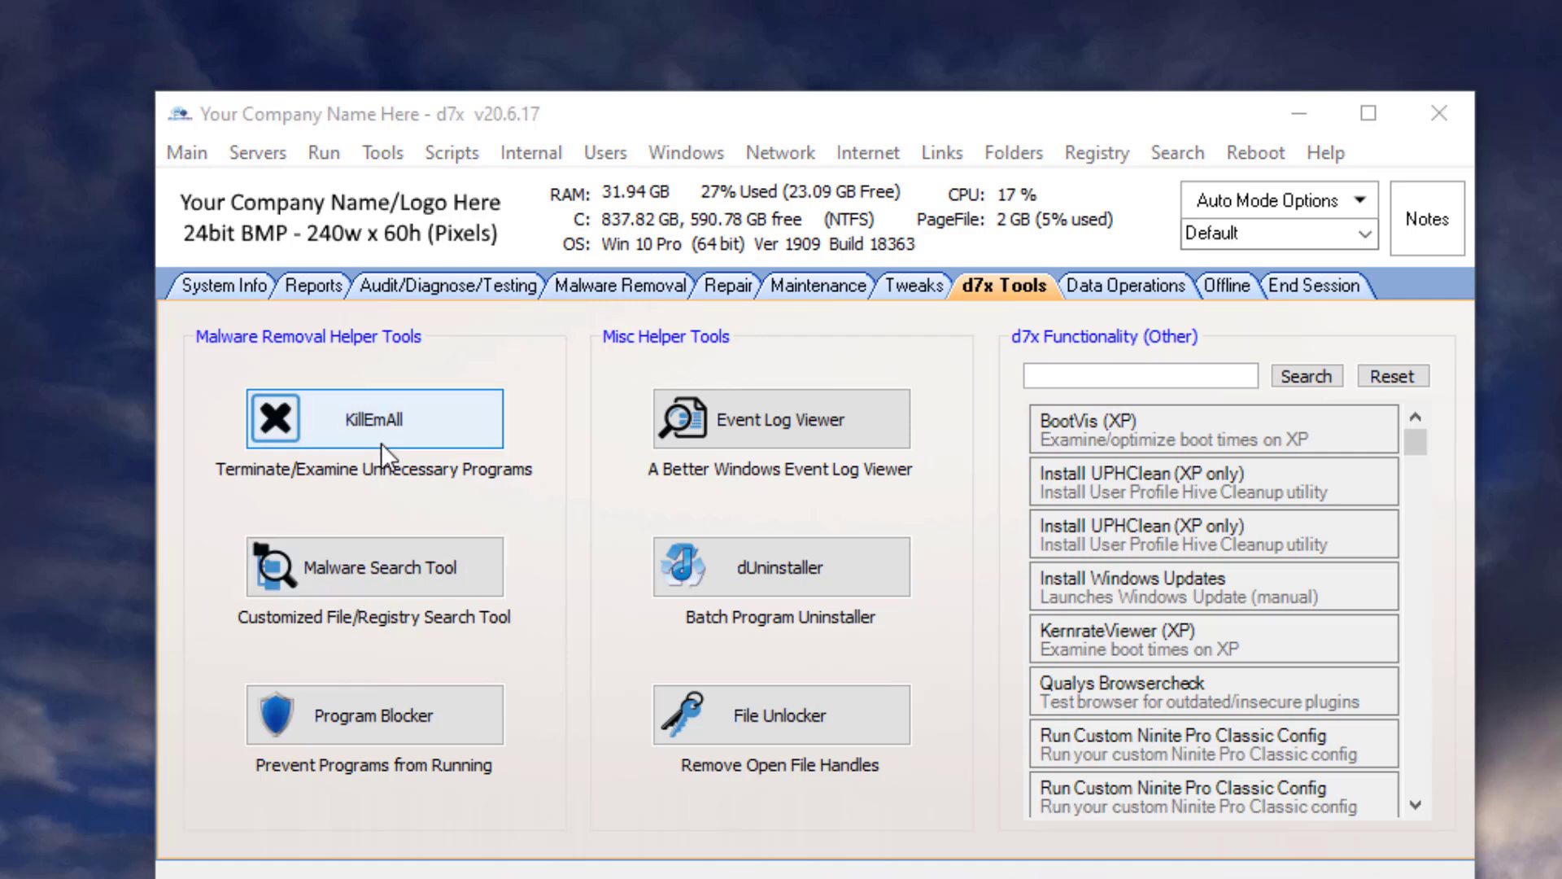
left_click(393, 410)
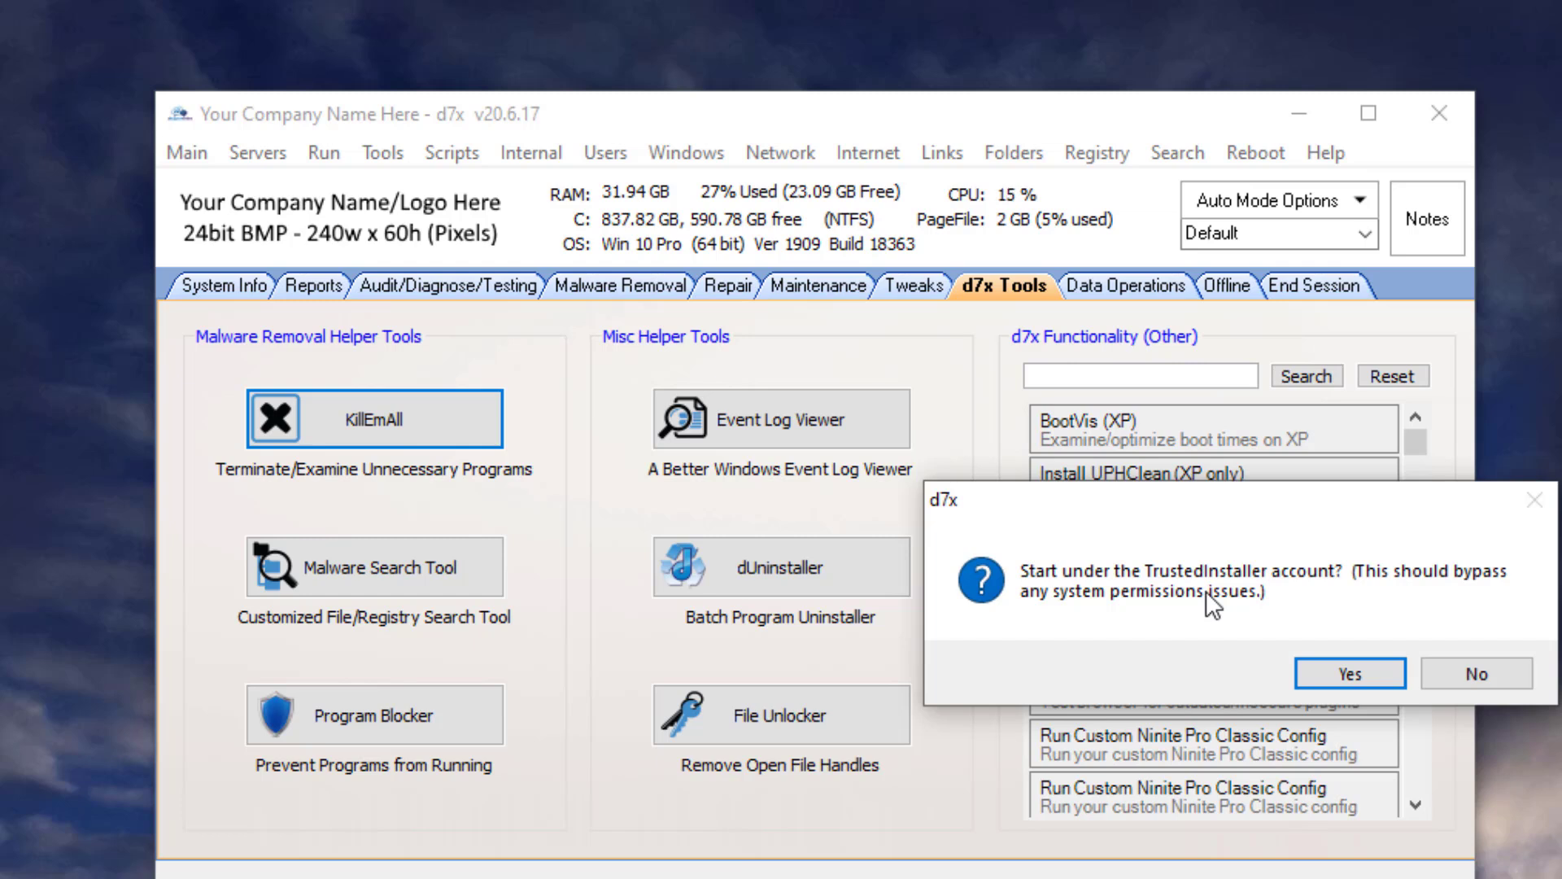
left_click(1477, 674)
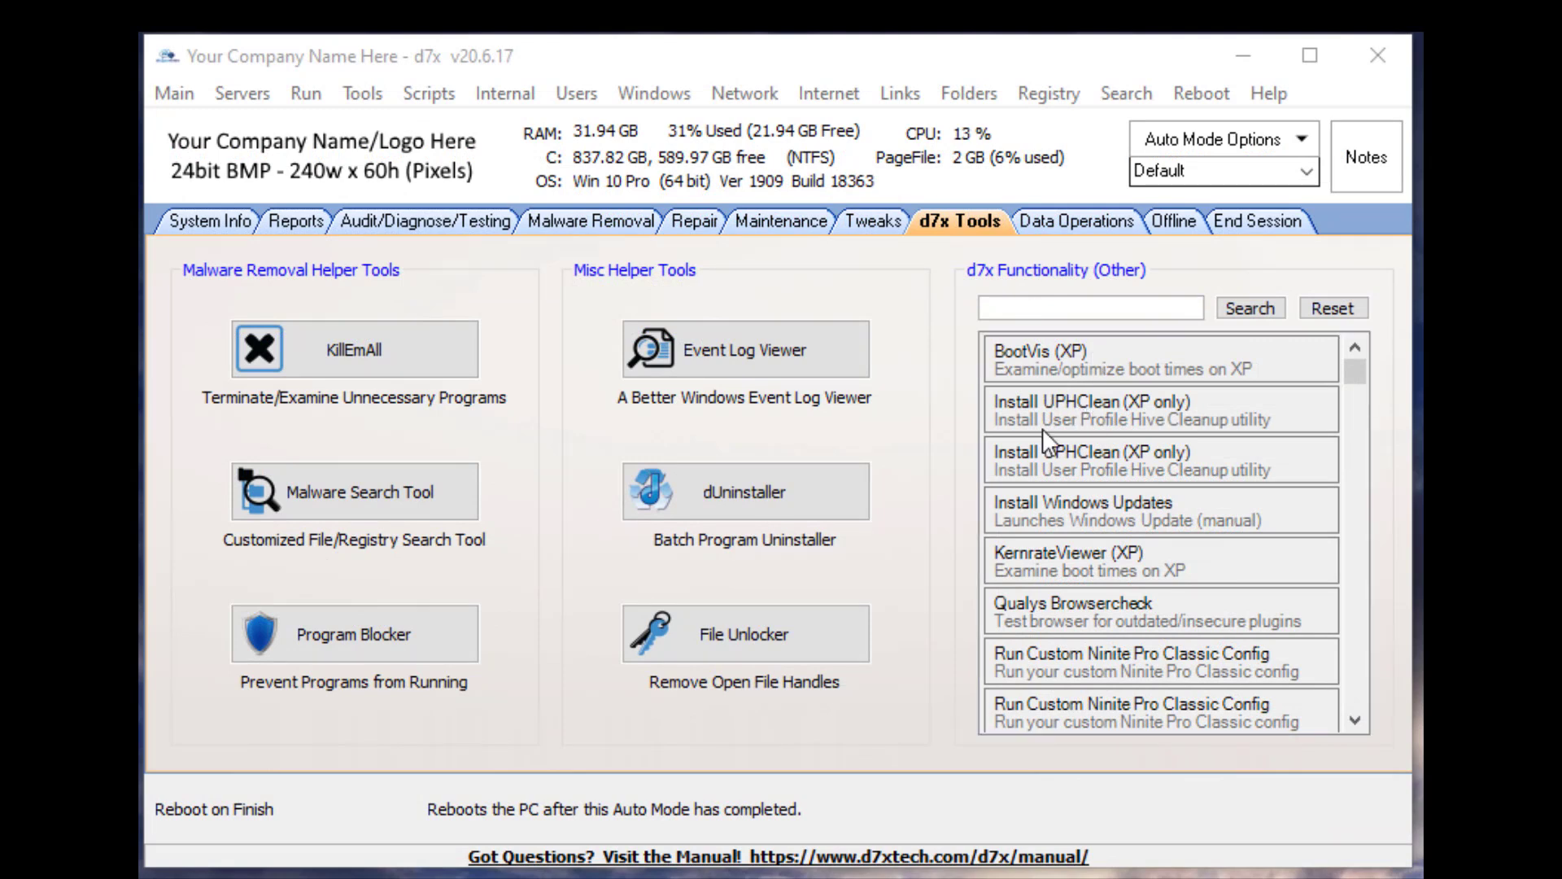
- Look over the Maintenance tab and return to the d7x Tools tab
left_click(1111, 306)
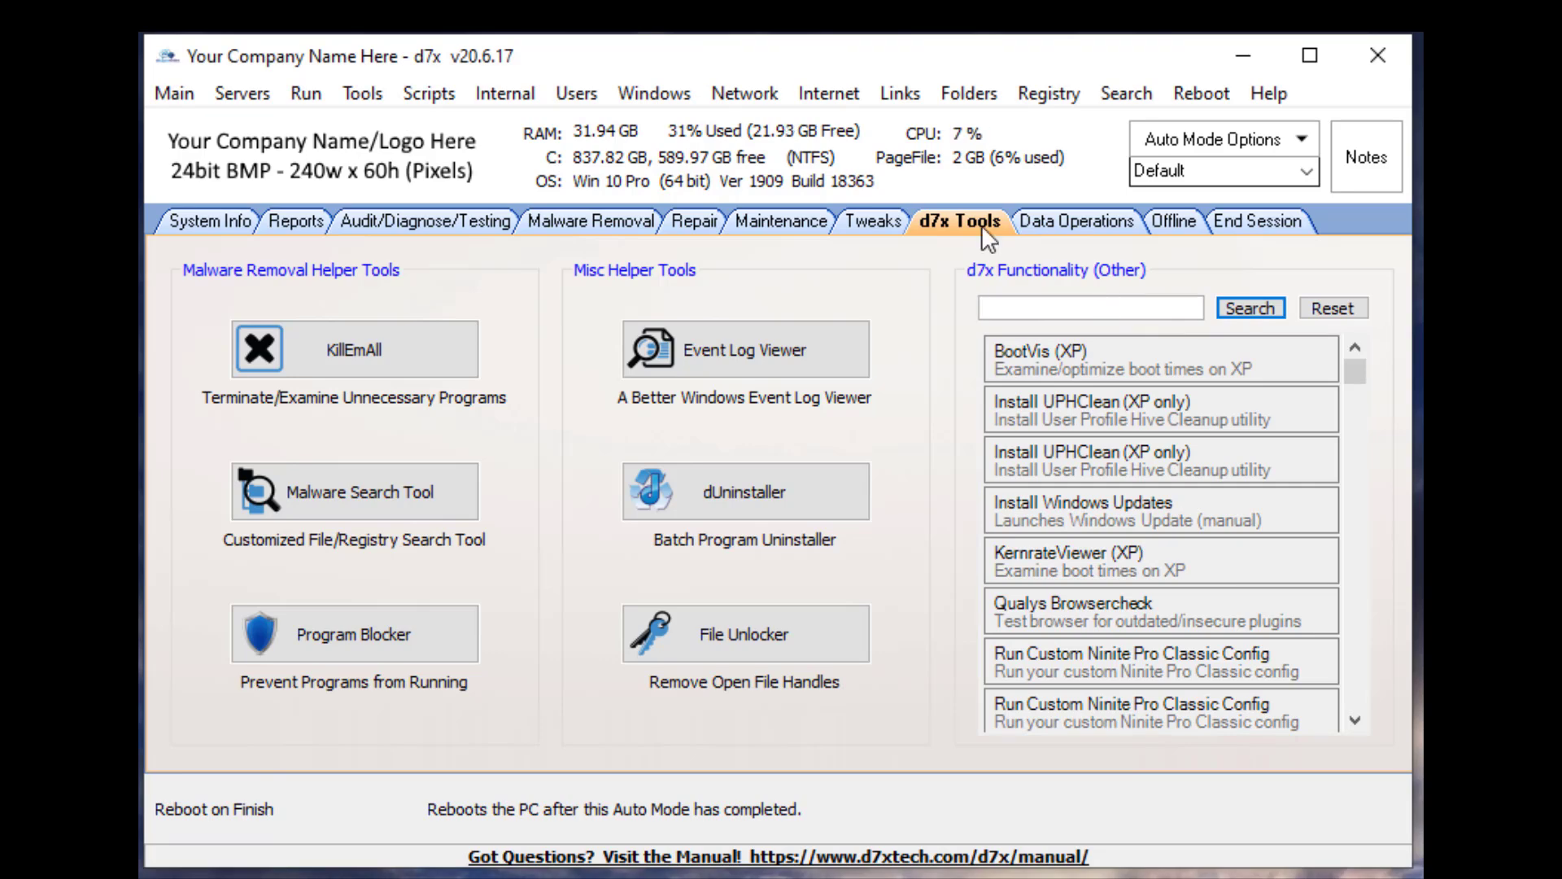
left_click(784, 223)
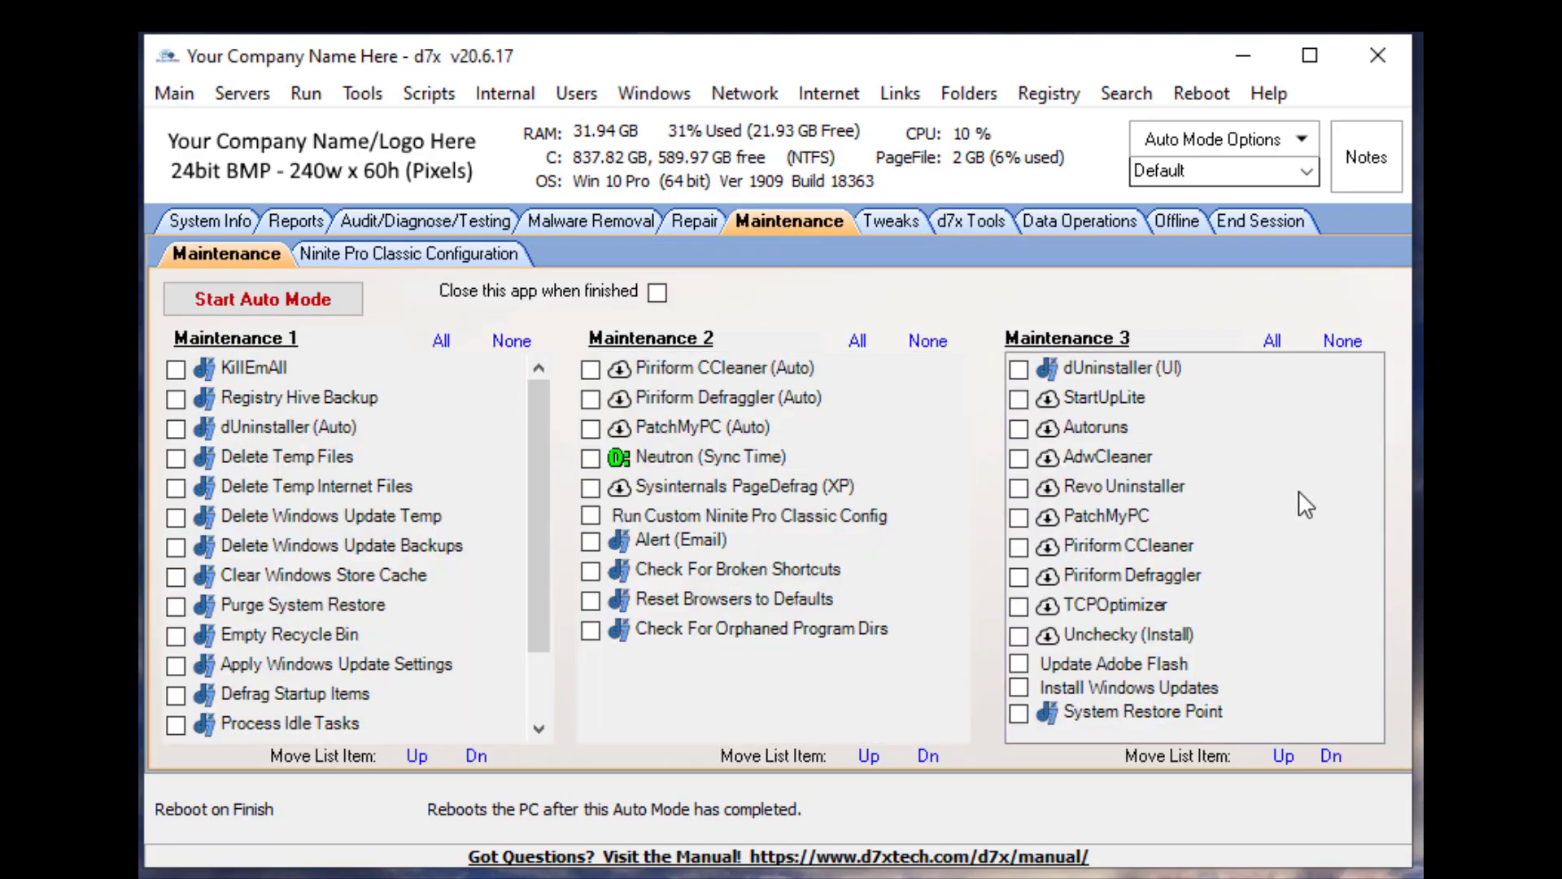
left_click(968, 215)
- Search the d7x functionality list for temp and pick the Delete Temp Files entry
left_click(1084, 309)
type("temp")
key("Return")
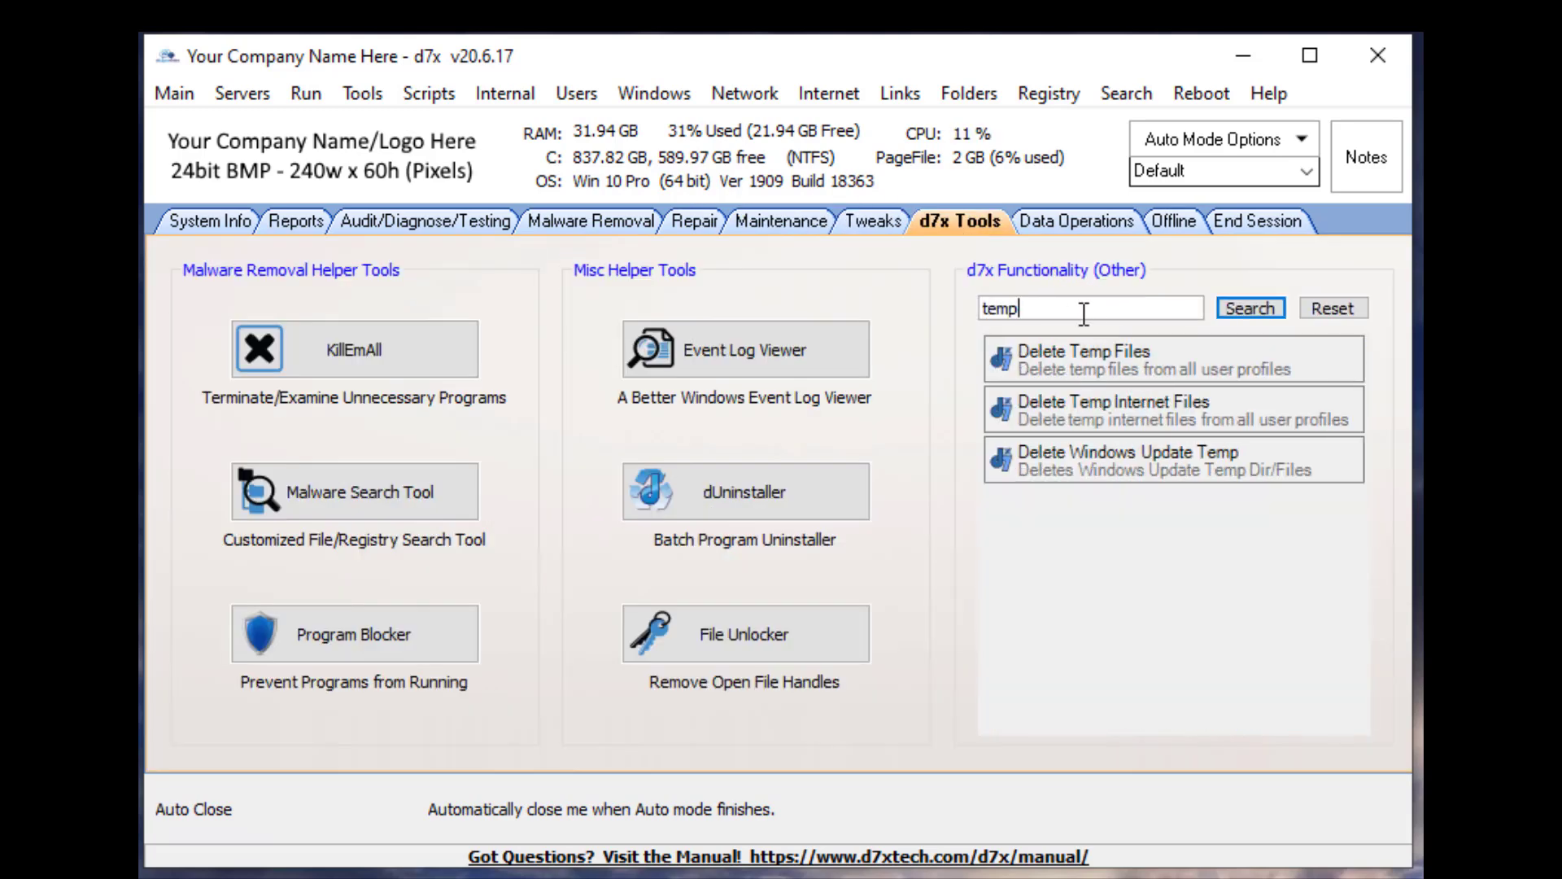
left_click(1087, 351)
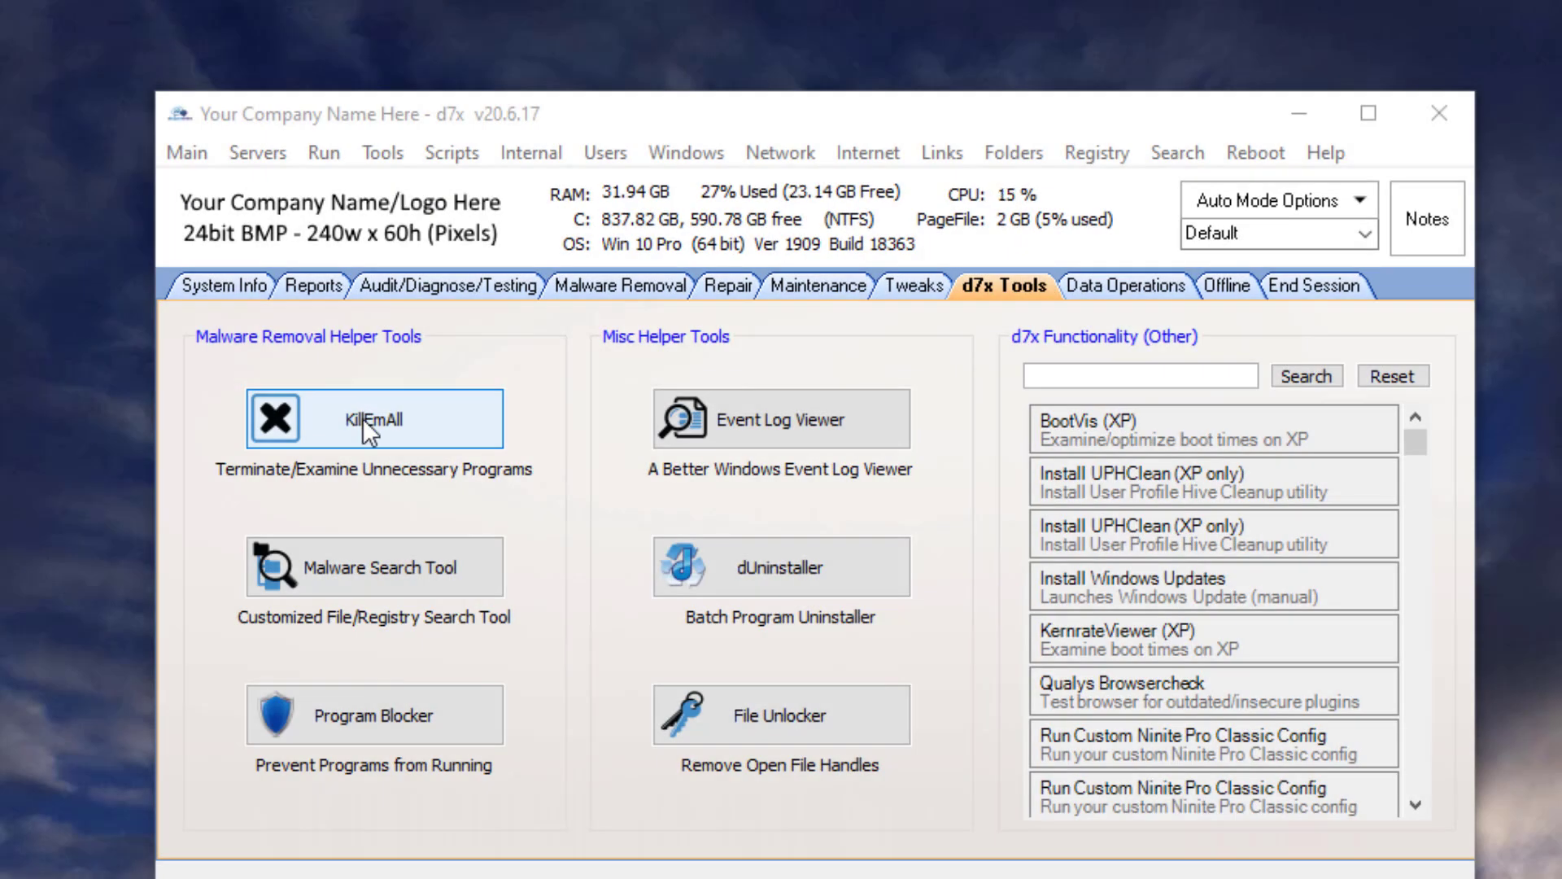
- Launch KillEmAll under the TrustedInstaller account and cancel the kill all non-essential programs prompt
left_click(362, 418)
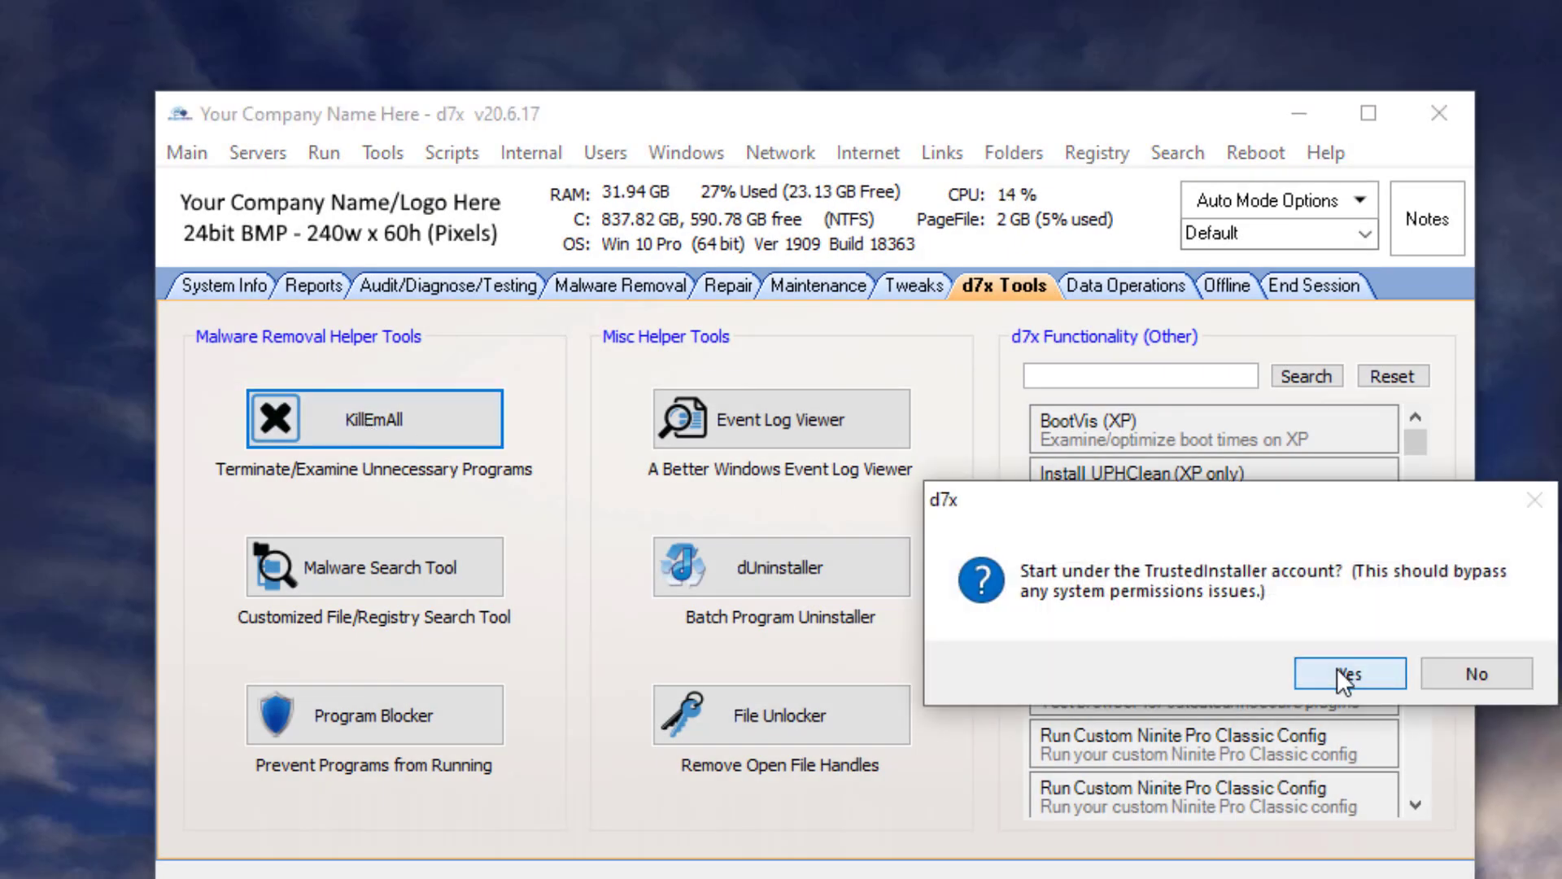
left_click(1336, 667)
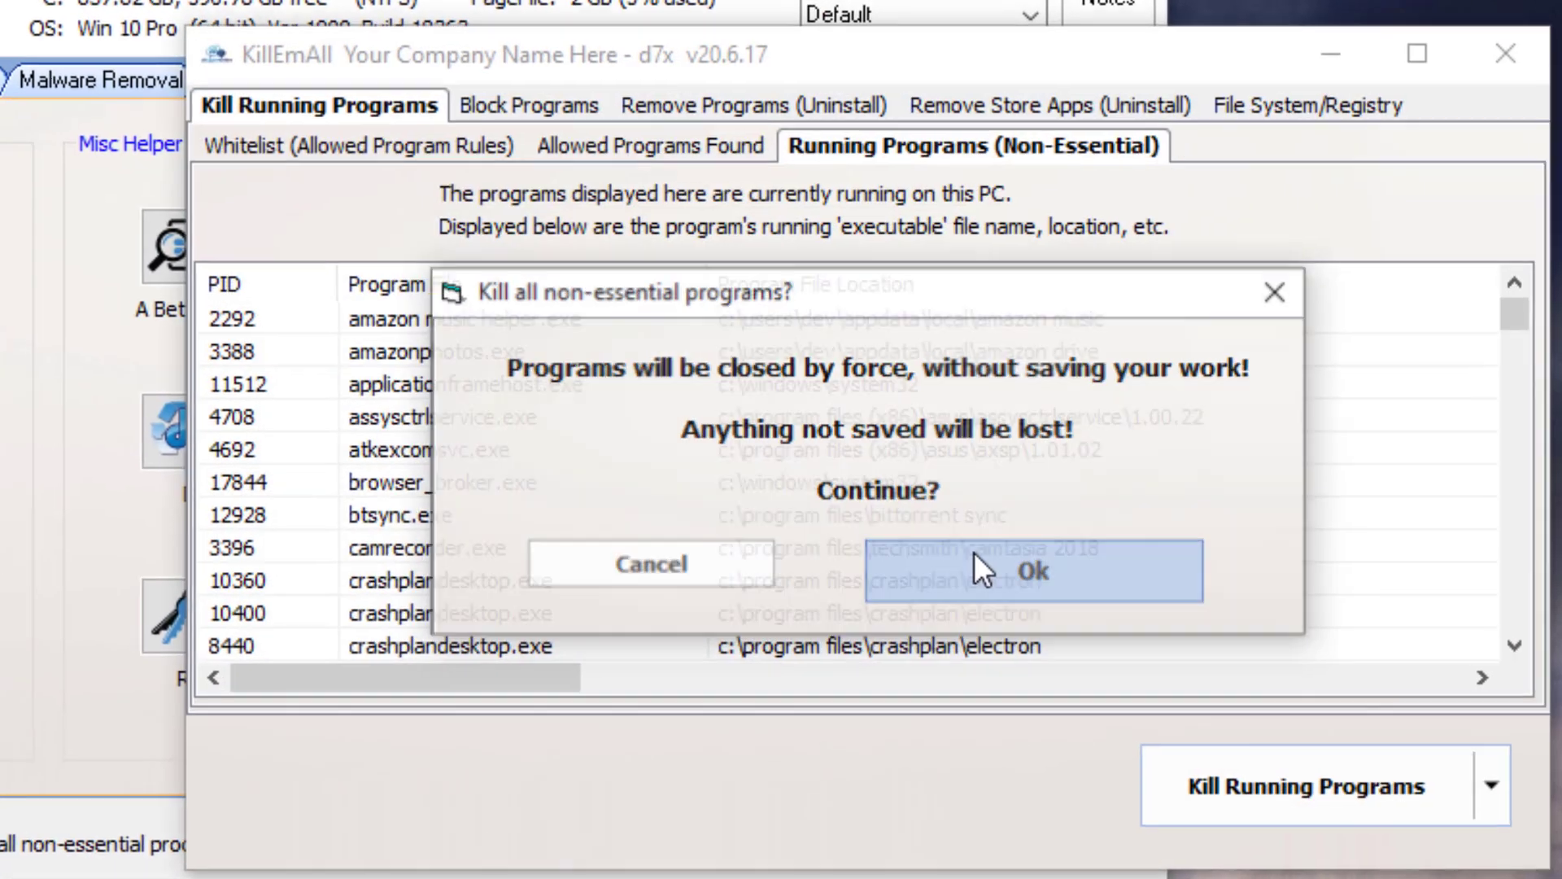
left_click(667, 545)
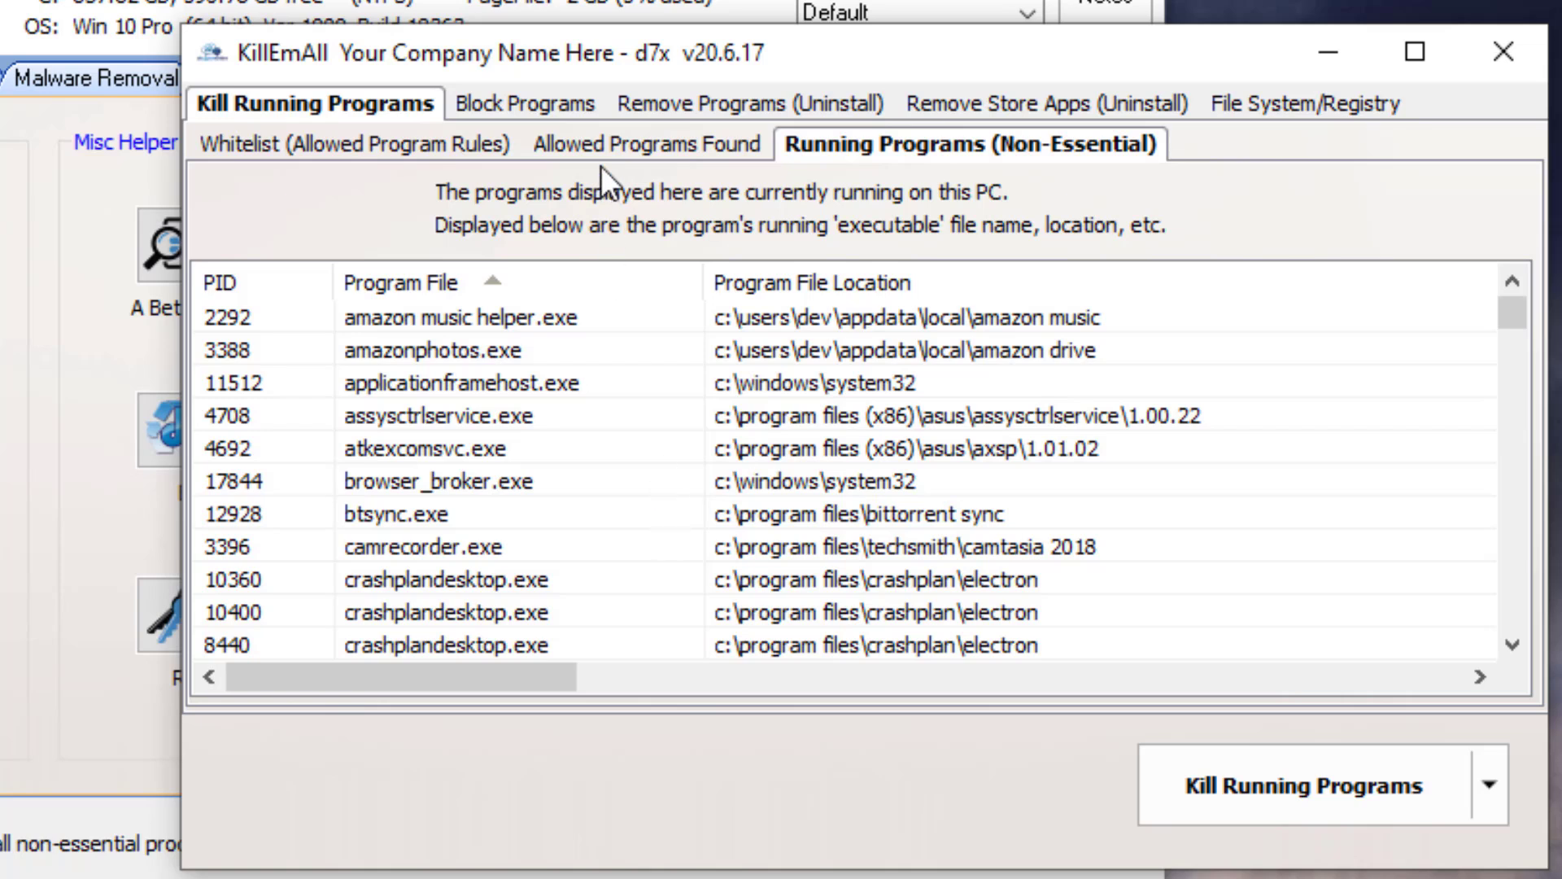
- Block C:\FoolTool\FoolTool v20.5.20.0.exe from internet access with a Windows Firewall block rule
left_click(550, 108)
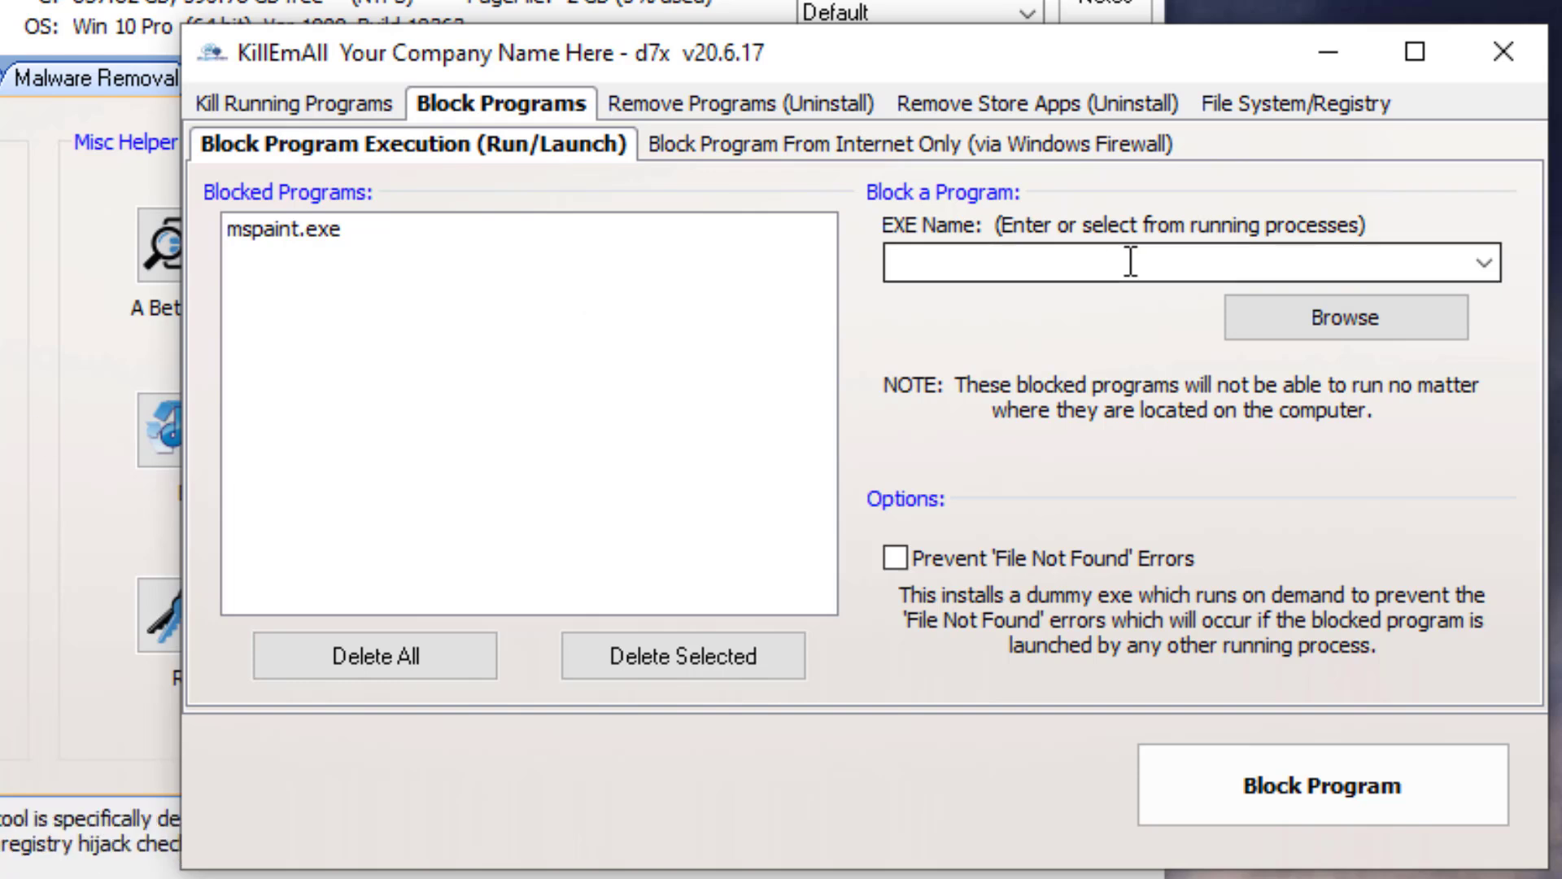
left_click(717, 145)
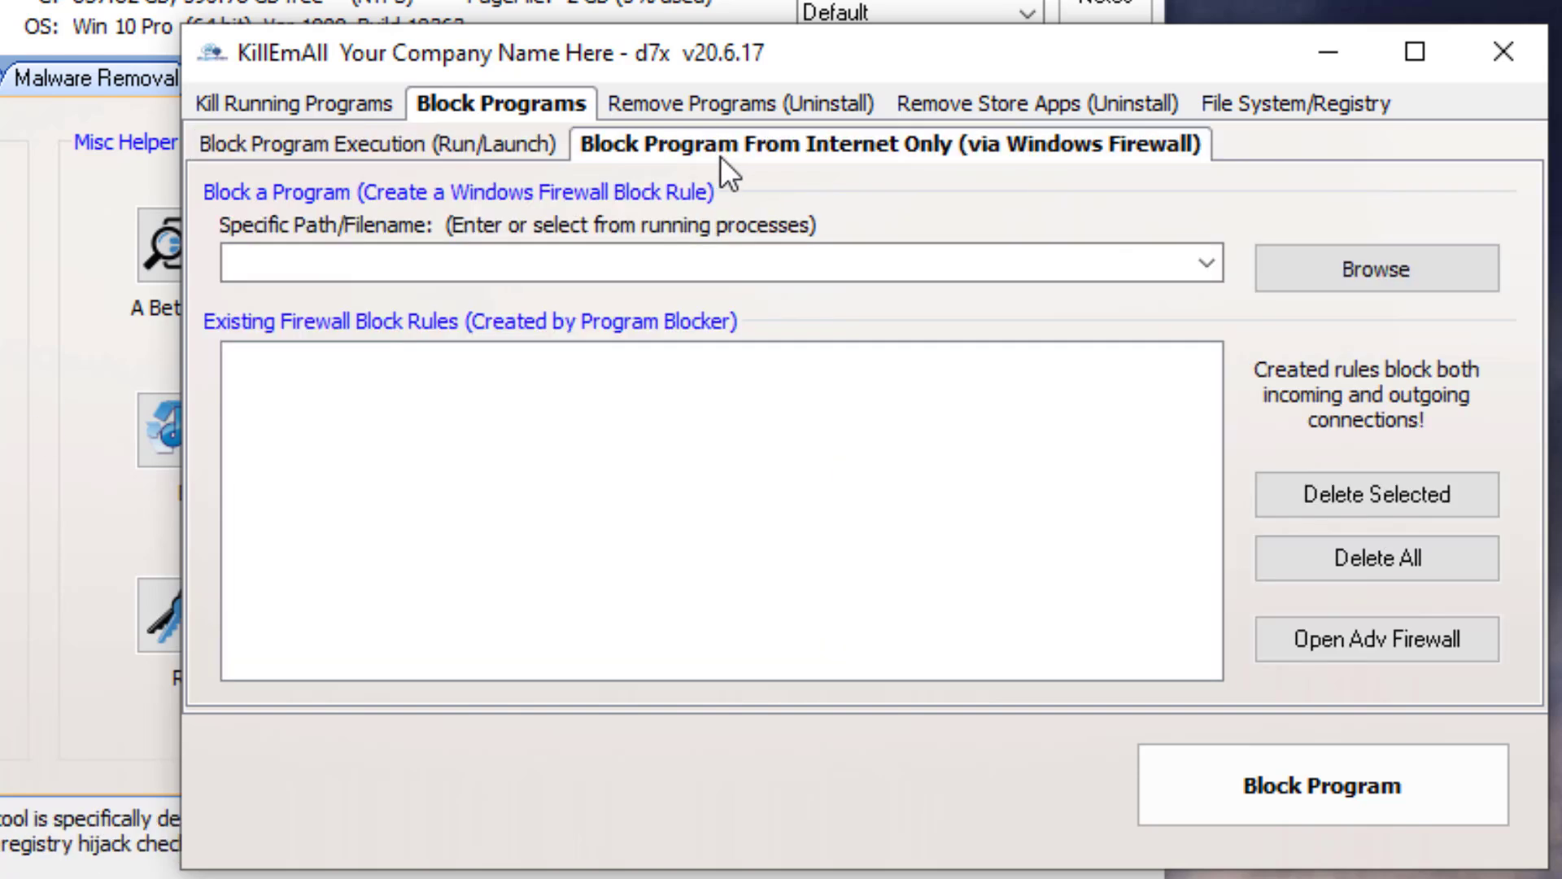
left_click(826, 254)
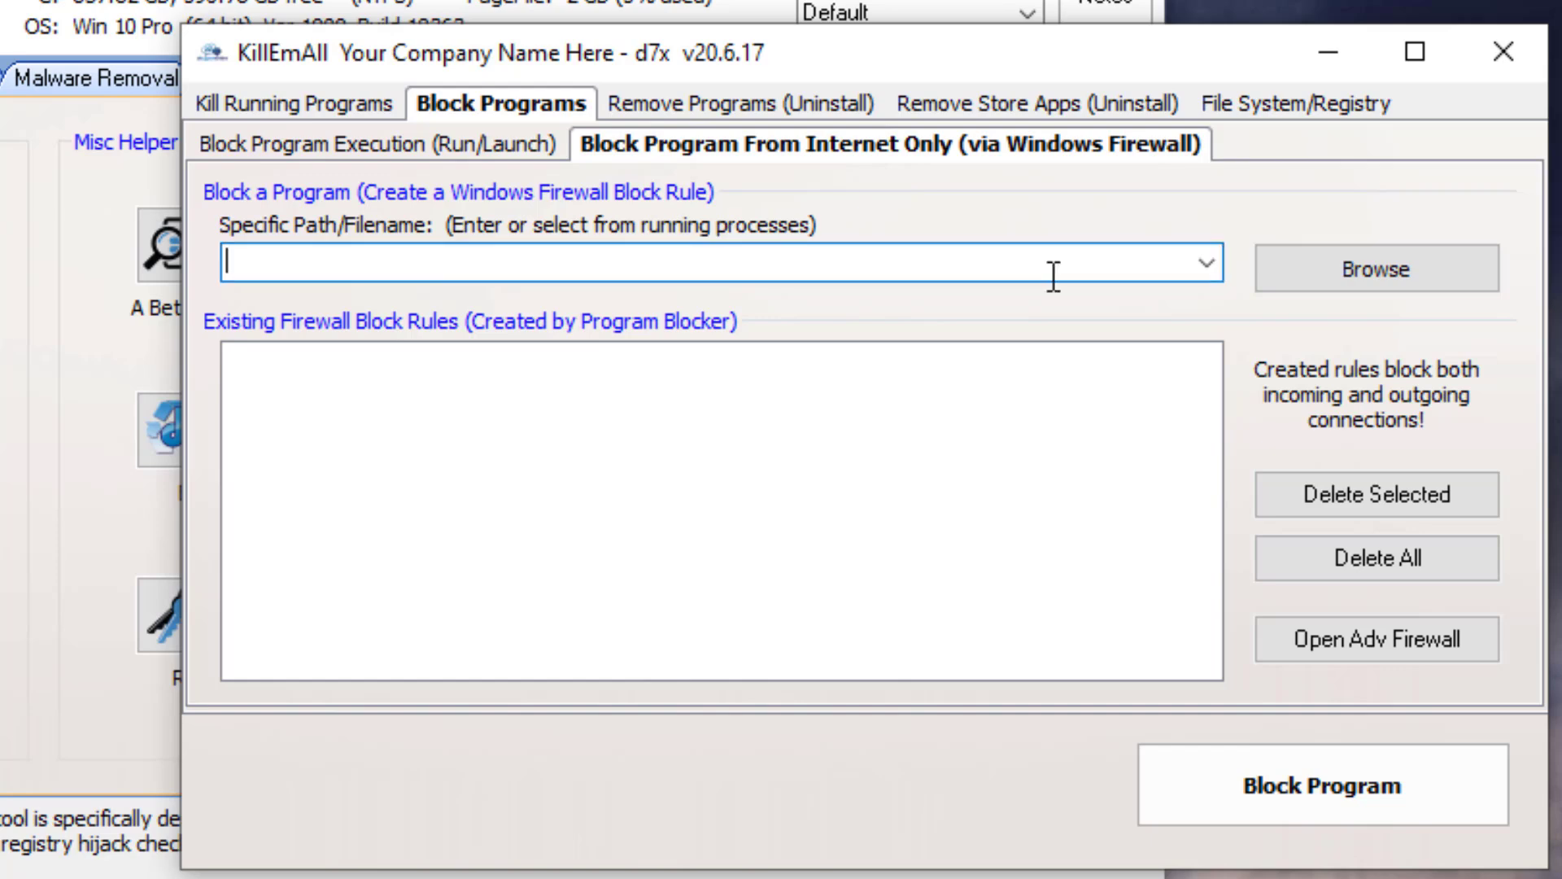
left_click(1209, 264)
left_click(1029, 305)
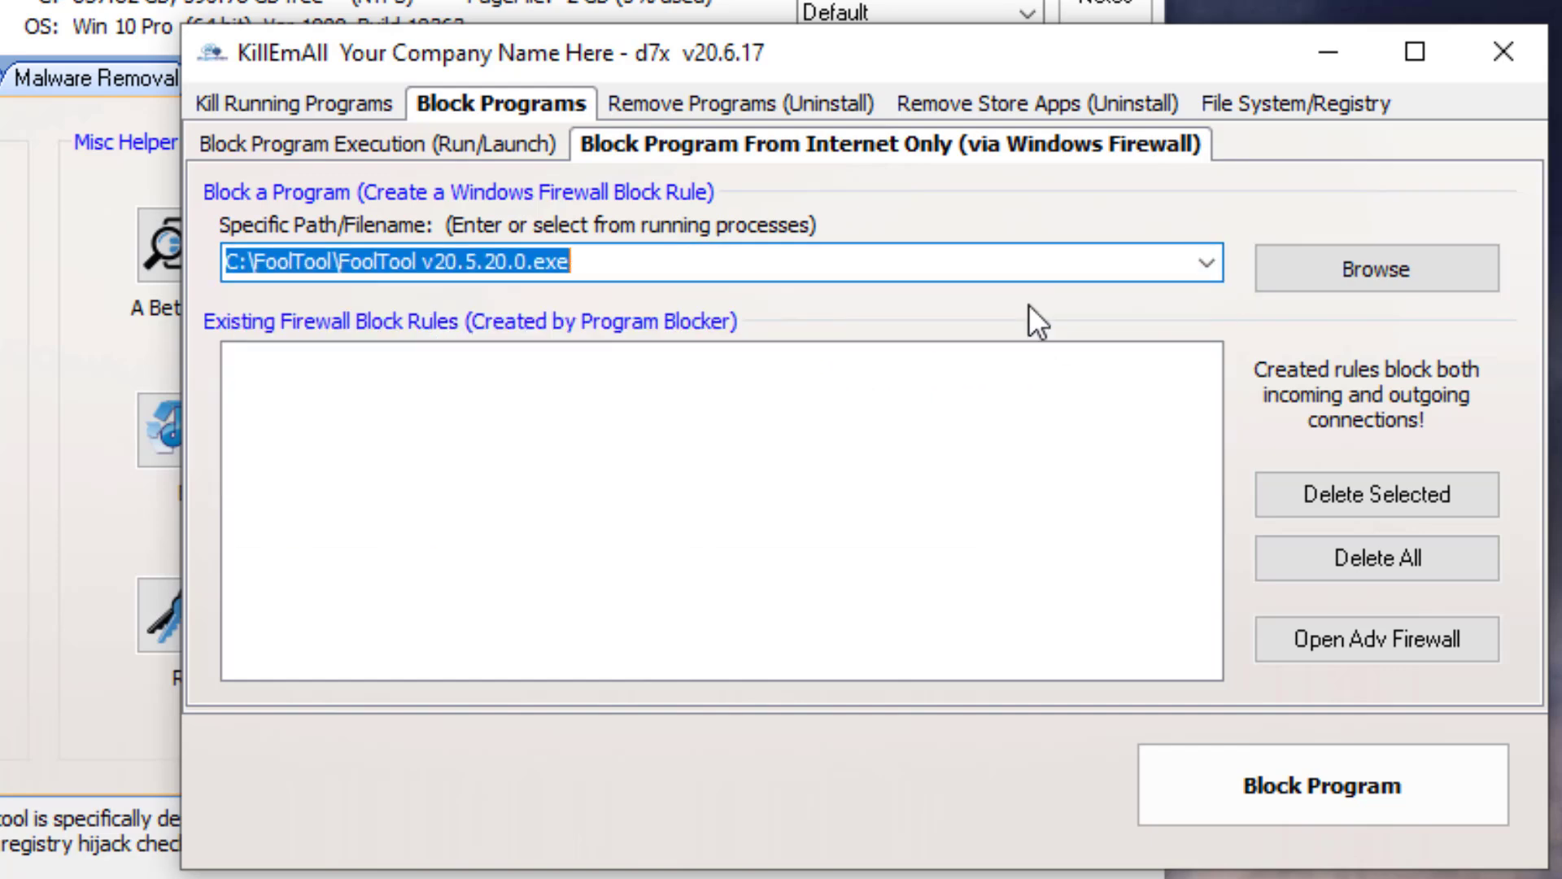
left_click(506, 402)
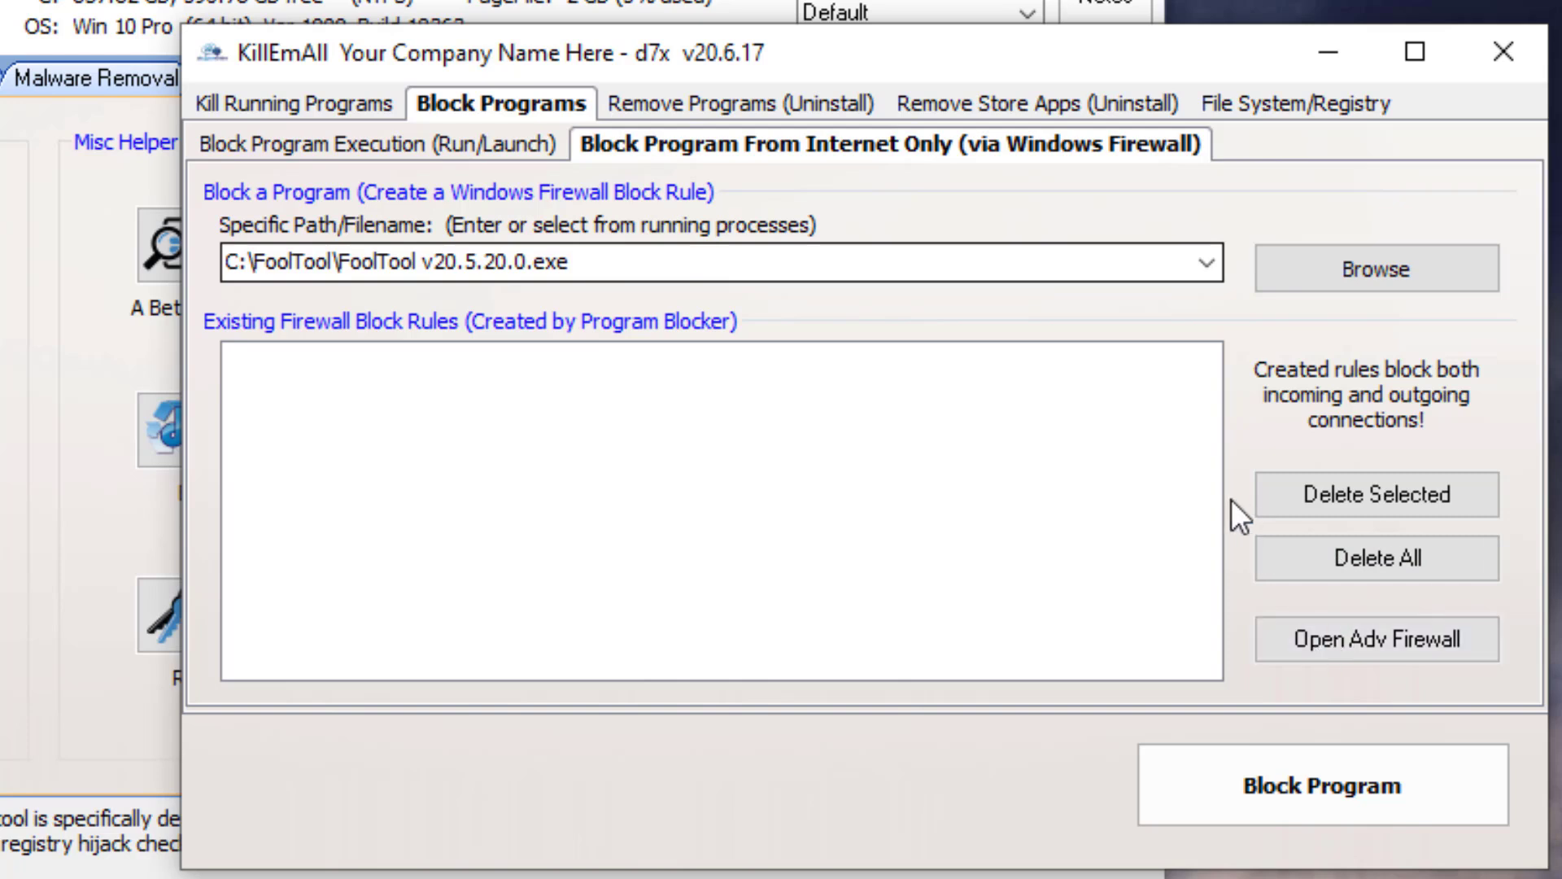
left_click(1282, 793)
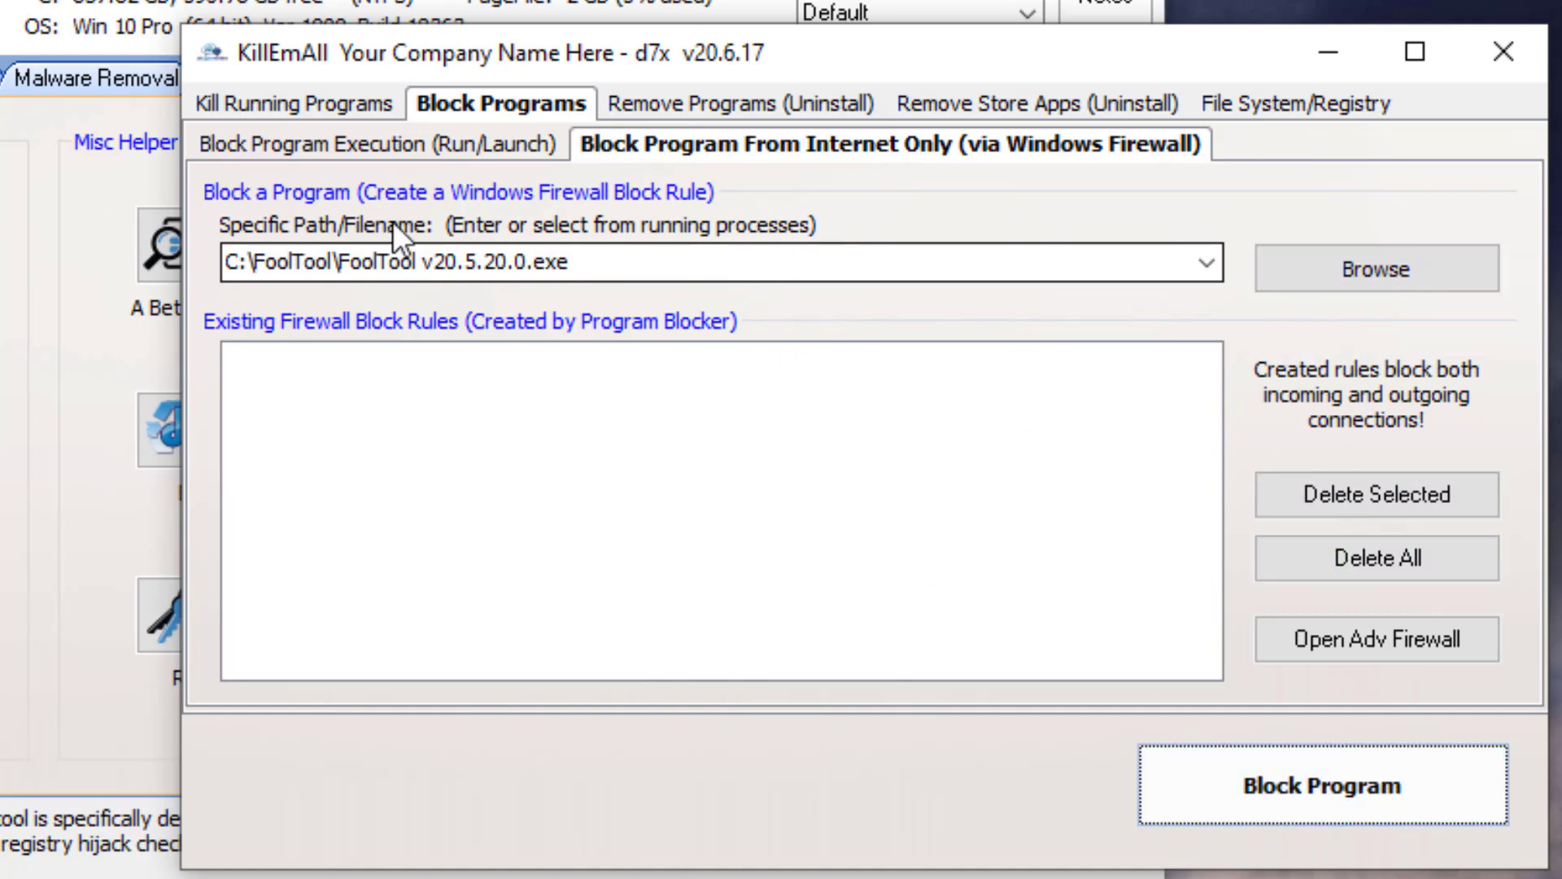
- Examine the installed programs and Store apps lists, the Store app removal rules, and a Store app's context options
left_click(646, 101)
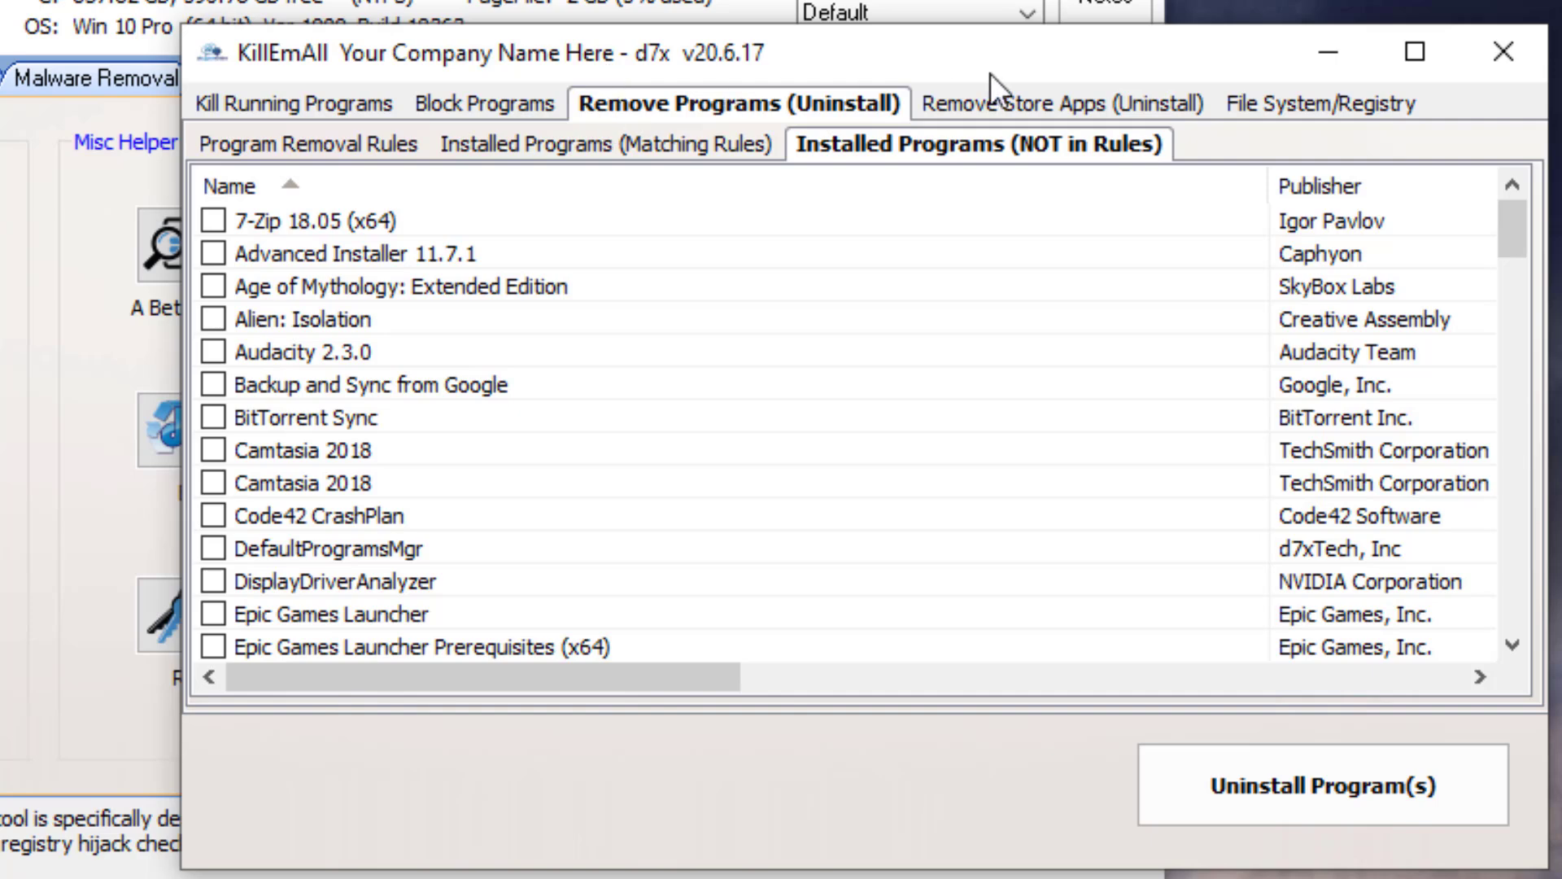
left_click(955, 99)
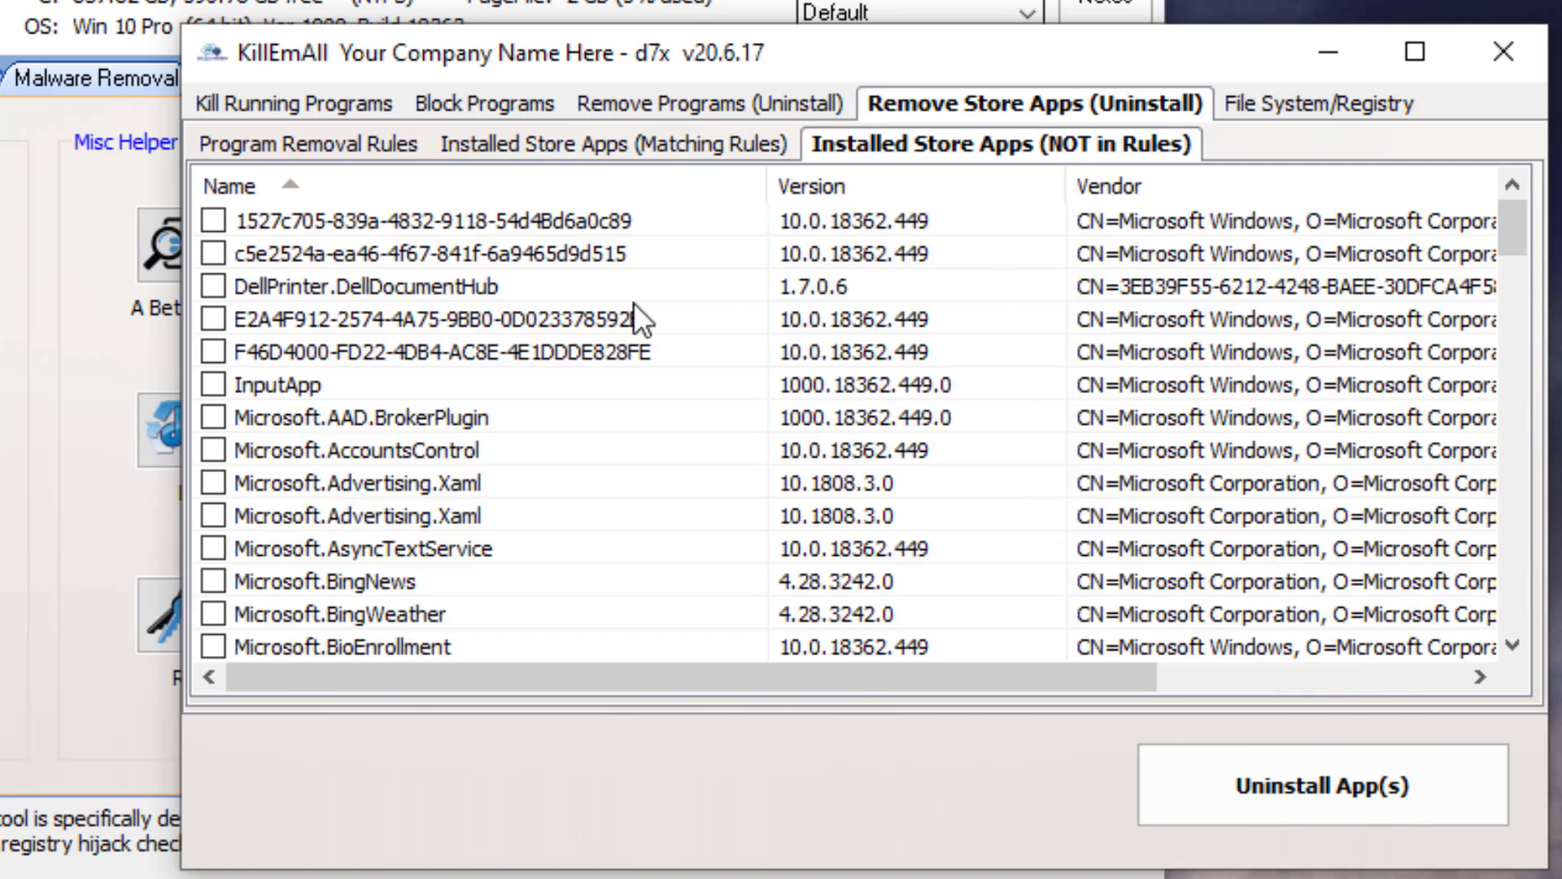
left_click(618, 231)
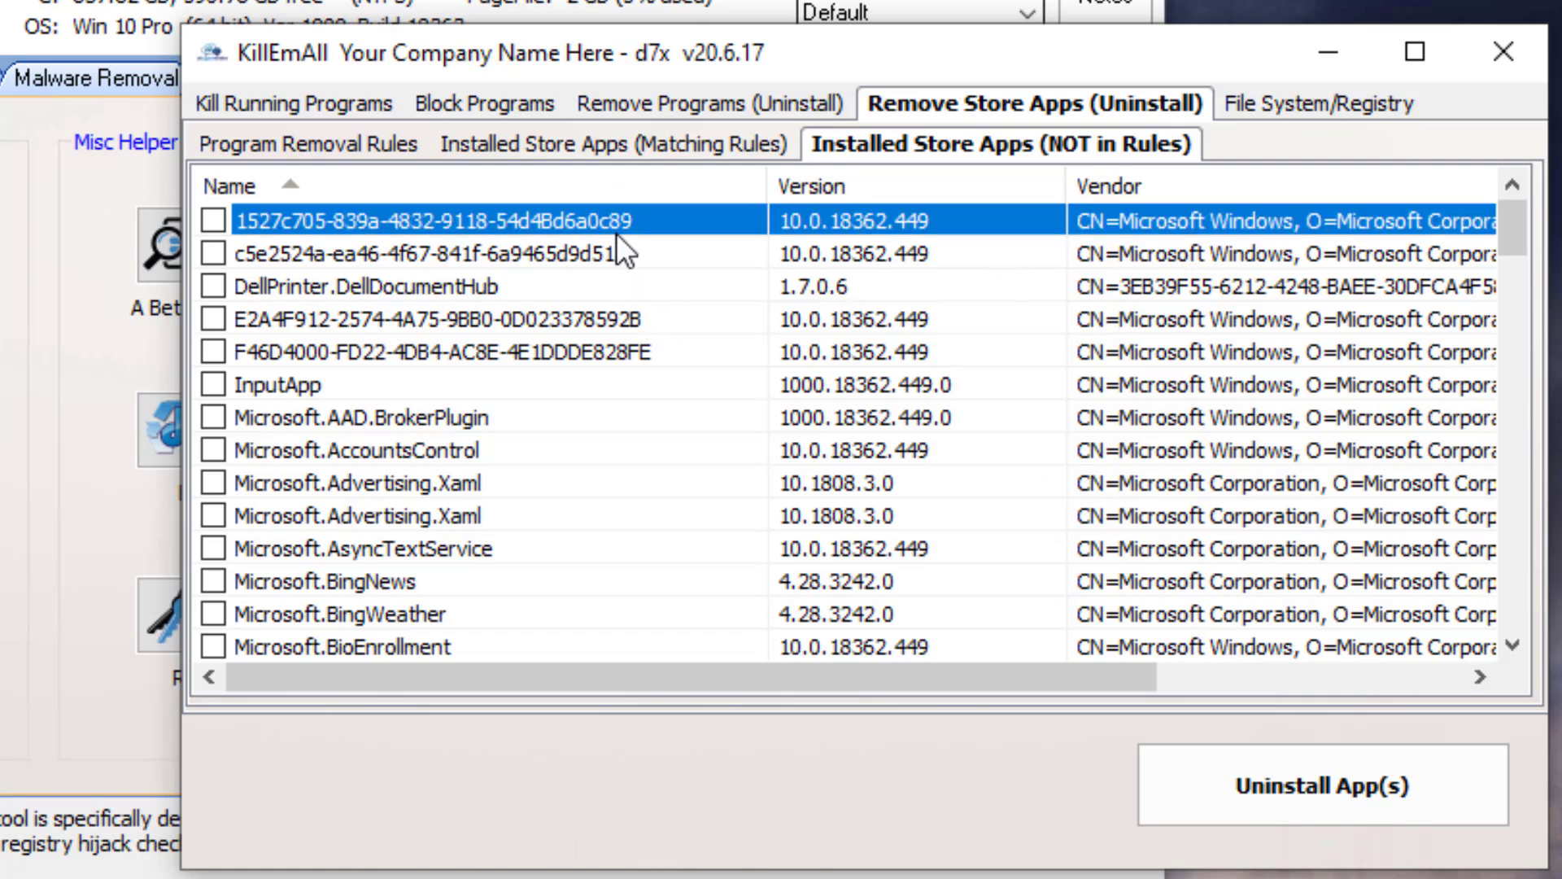
left_click(527, 146)
left_click(366, 148)
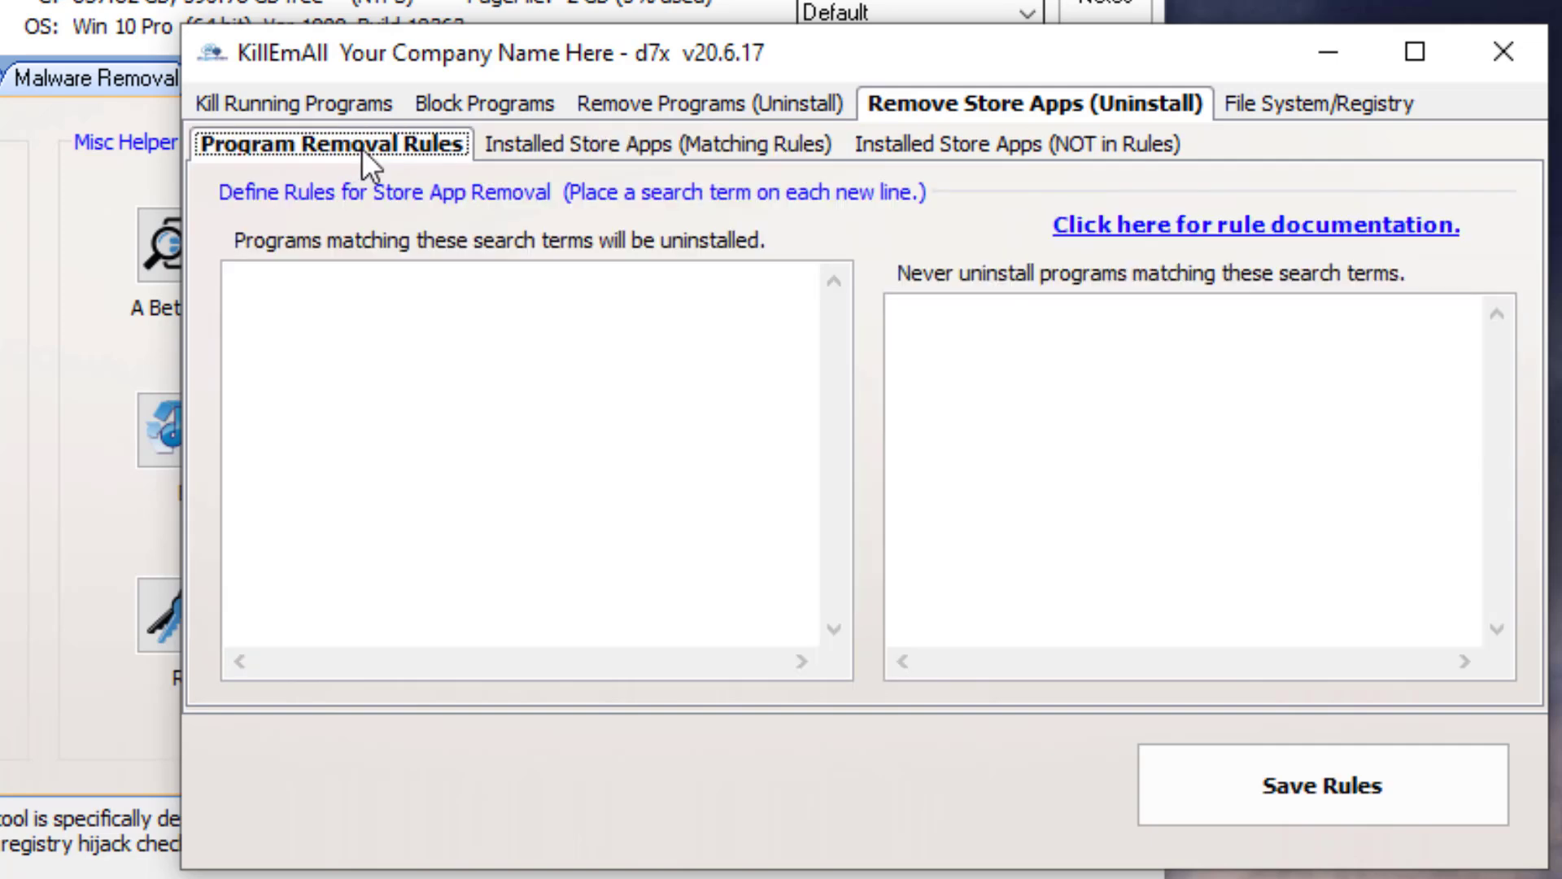
left_click(982, 356)
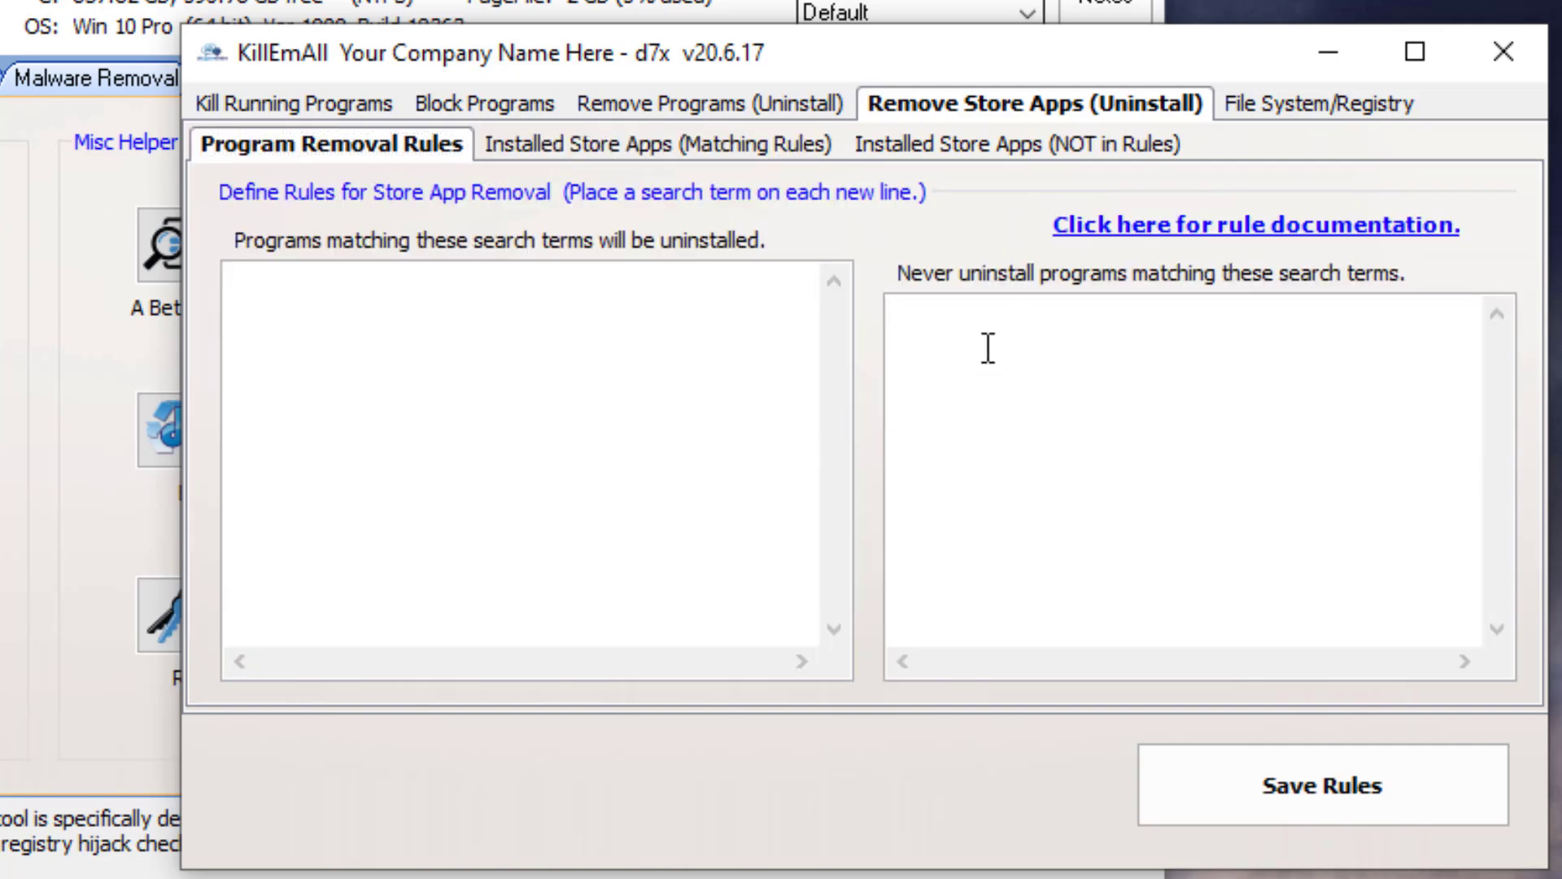
left_click(970, 145)
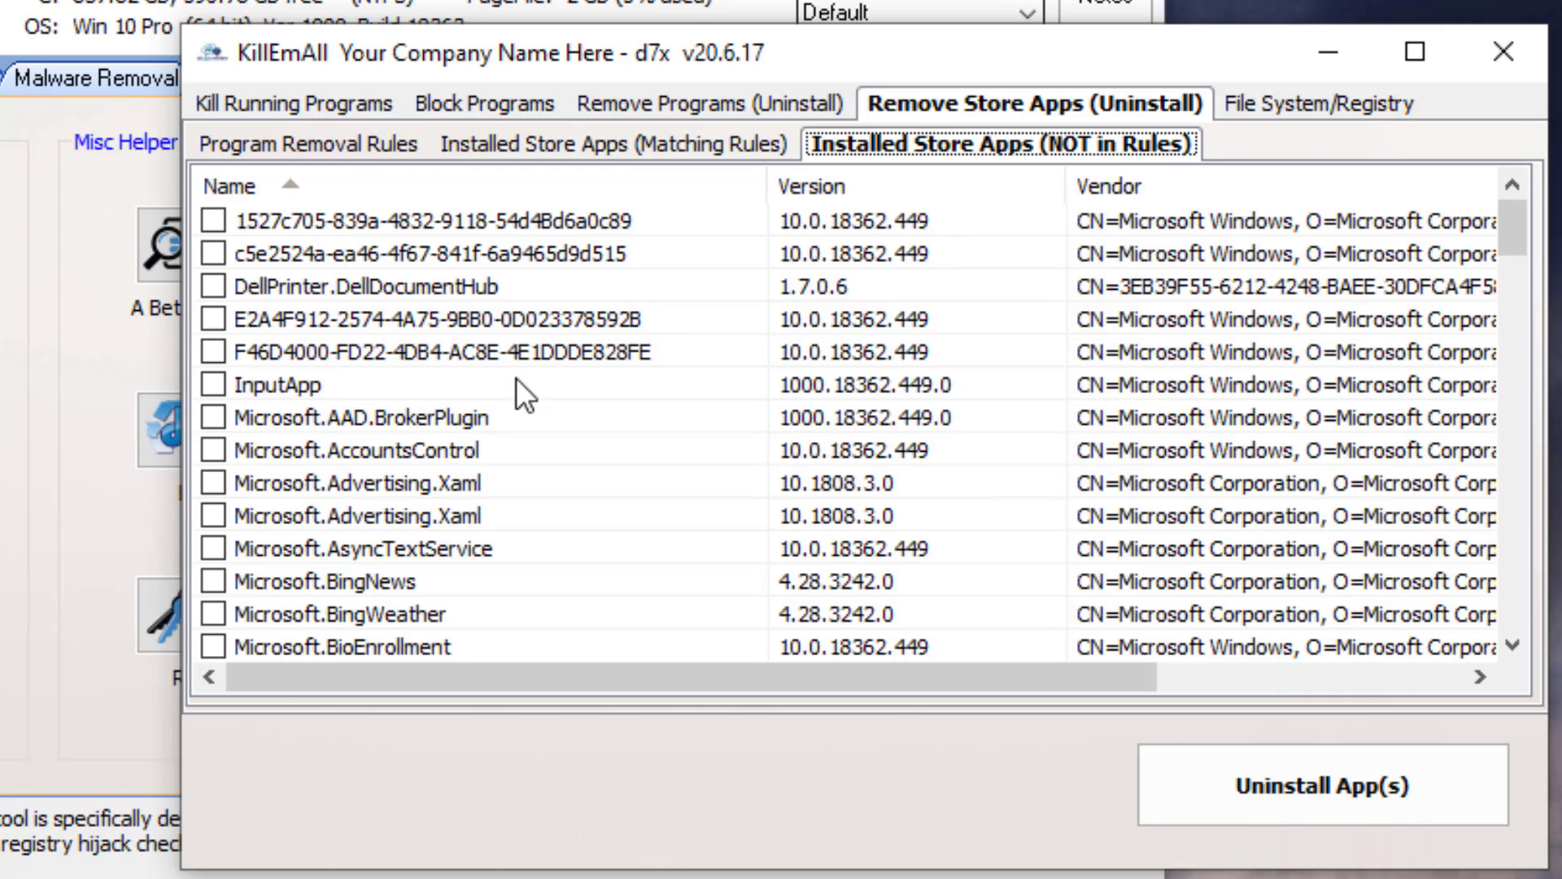
right_click(351, 440)
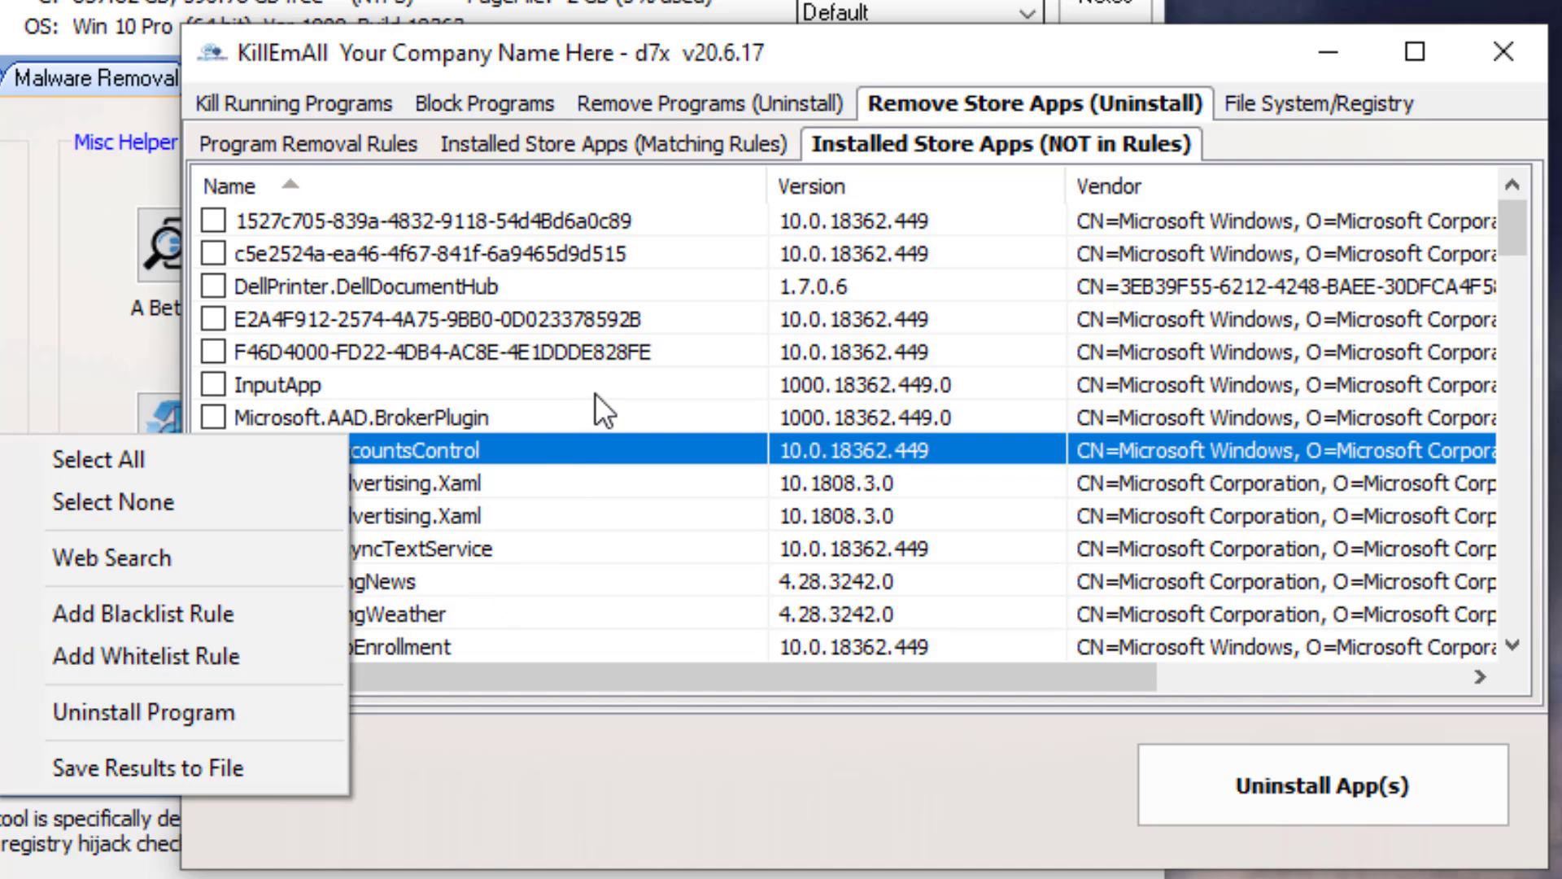
- Review the File System/Registry deleted items and the files/dirs and registry keys delete rule tabs
left_click(1272, 101)
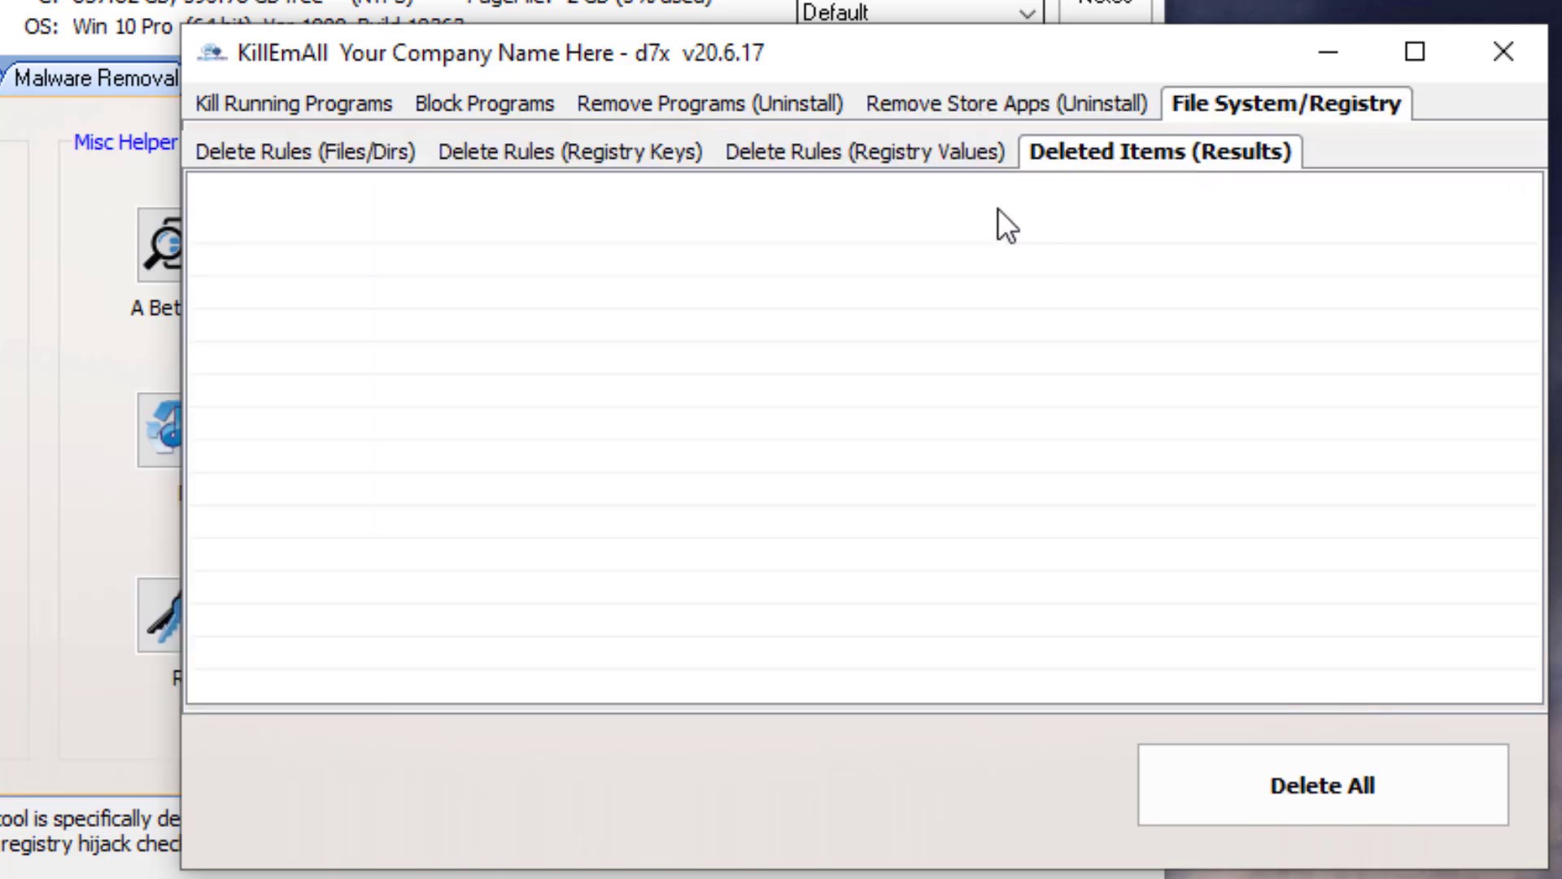
left_click(350, 153)
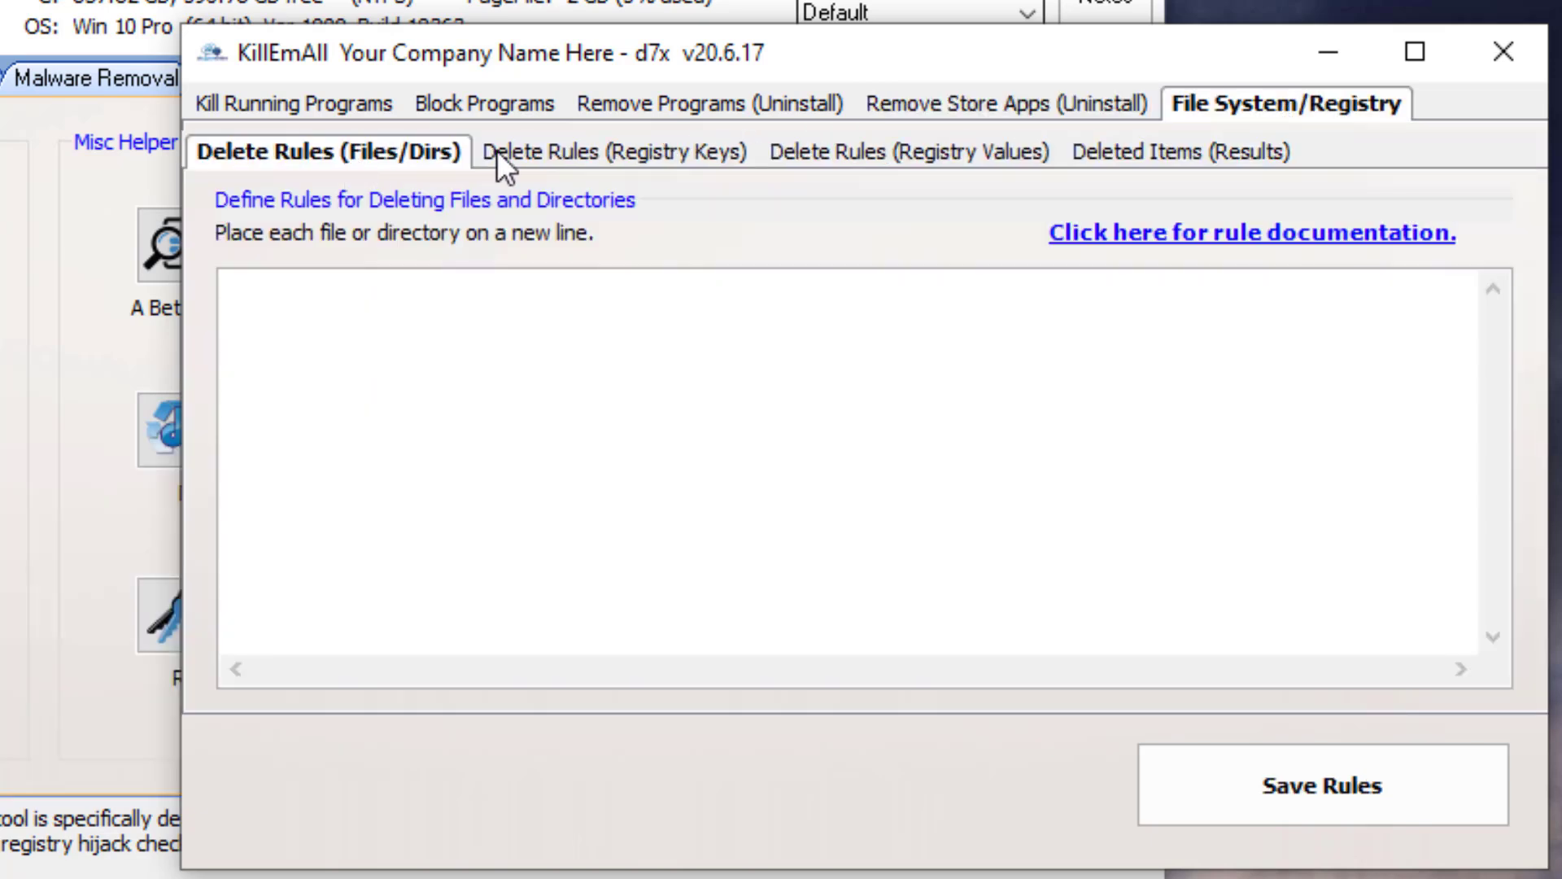
left_click(514, 167)
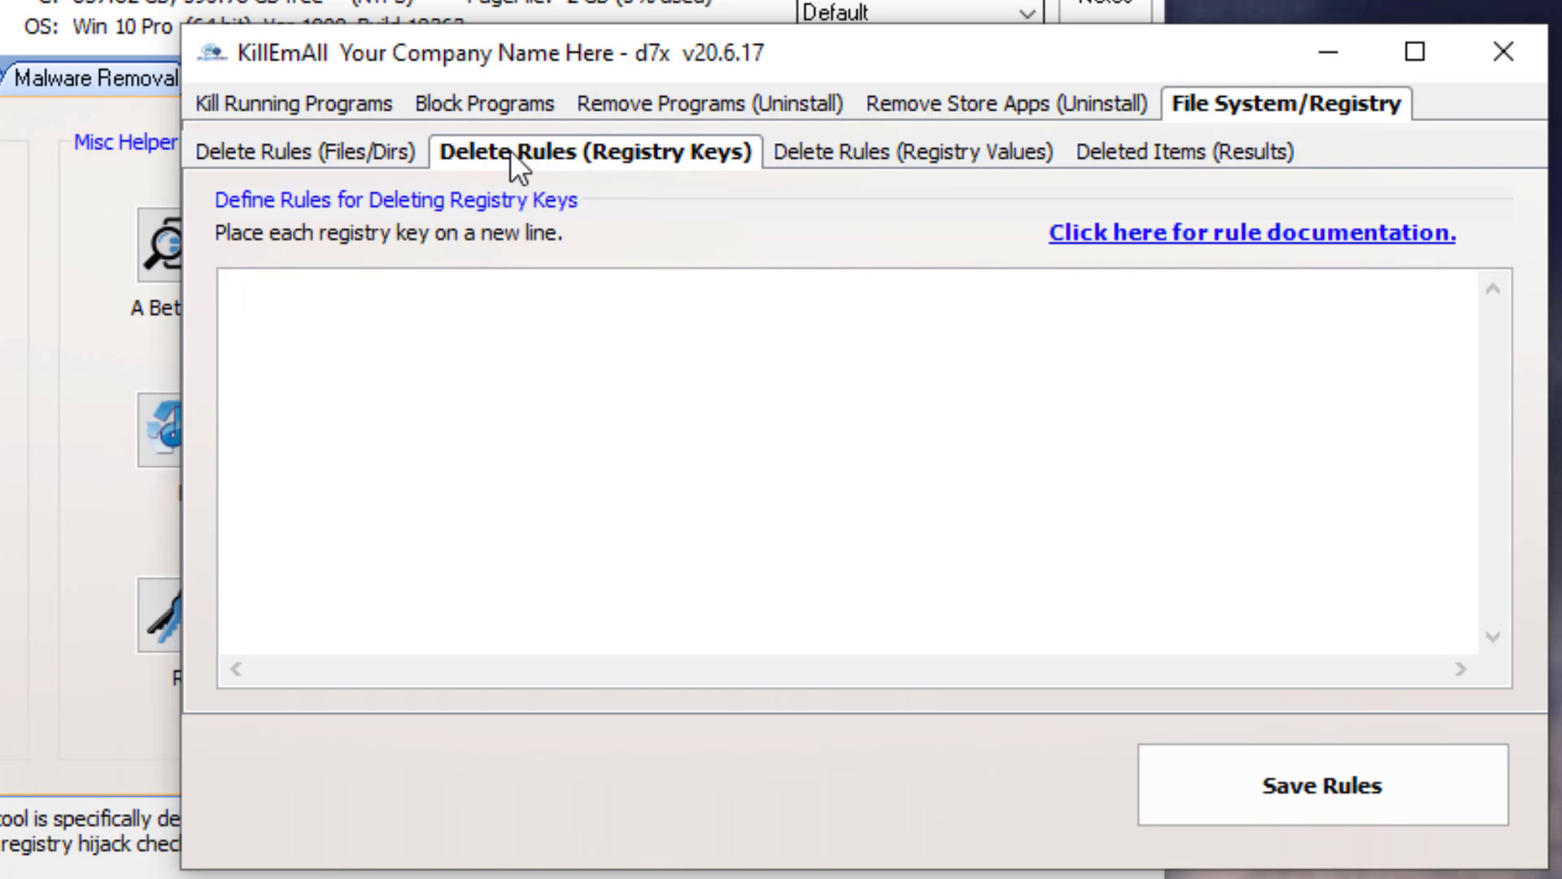
left_click(408, 151)
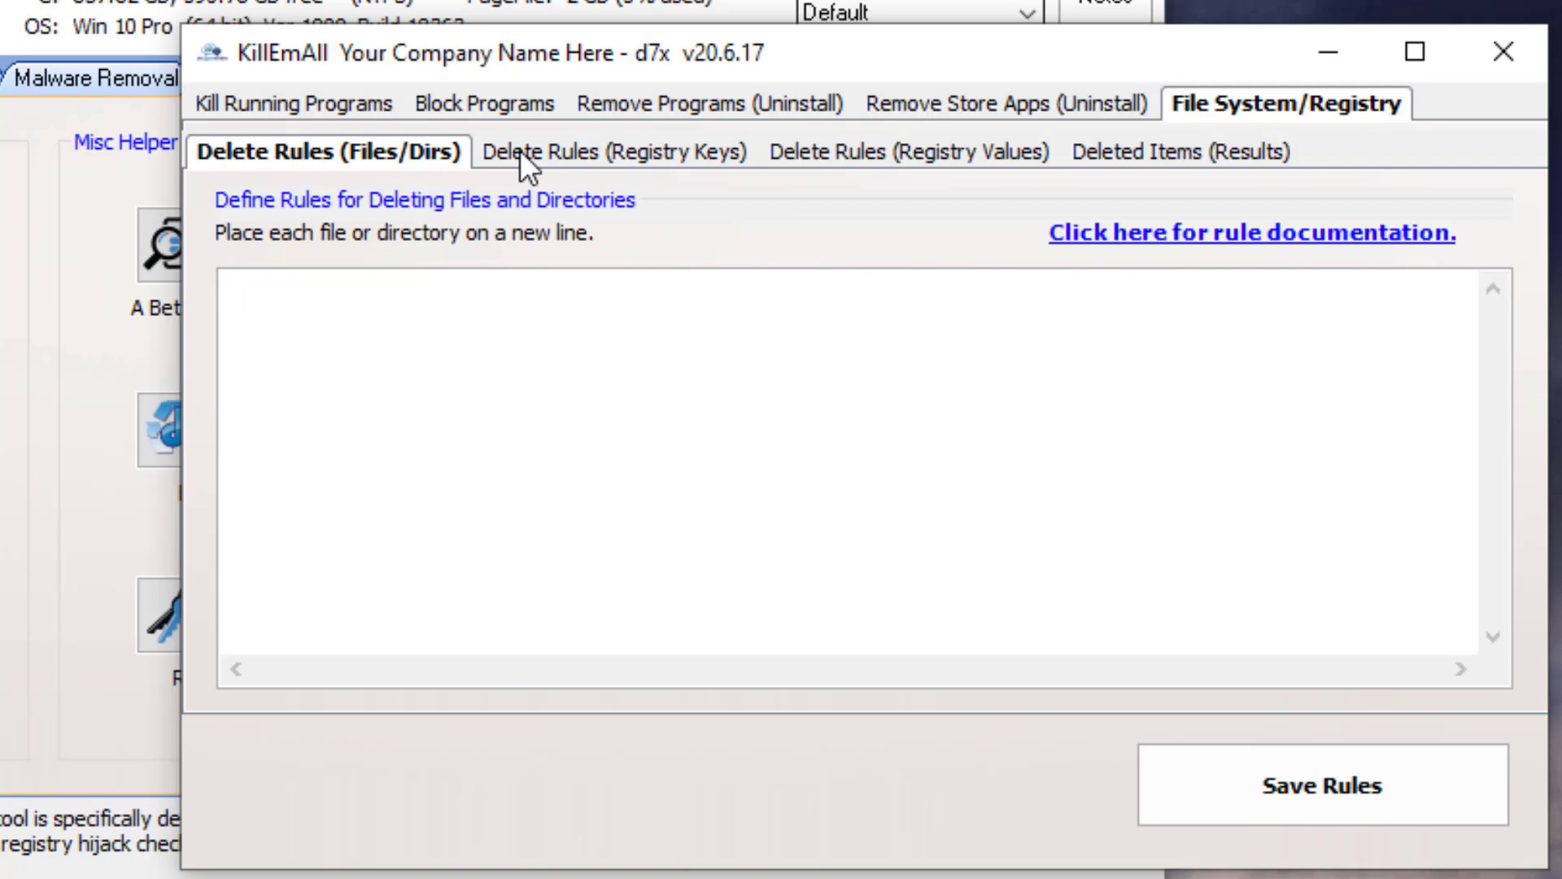
left_click(475, 285)
- Open the rule documentation and read through the path variable table
left_click(1154, 232)
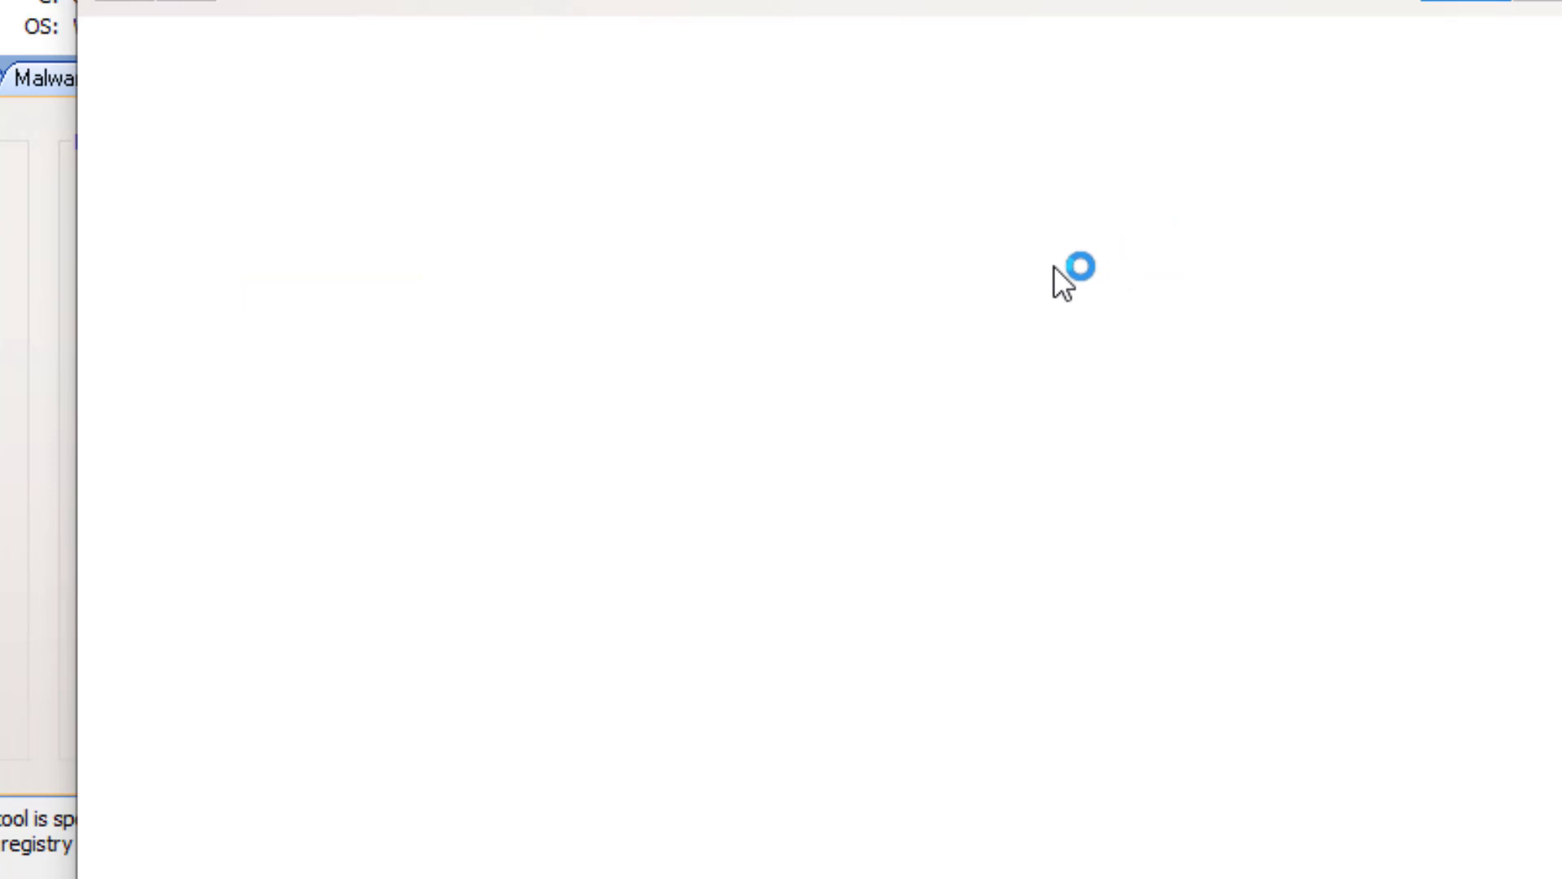
scroll(632, 646, "down", 8)
scroll(632, 650, "down", 10)
scroll(631, 666, "down", 10)
scroll(633, 661, "down", 20)
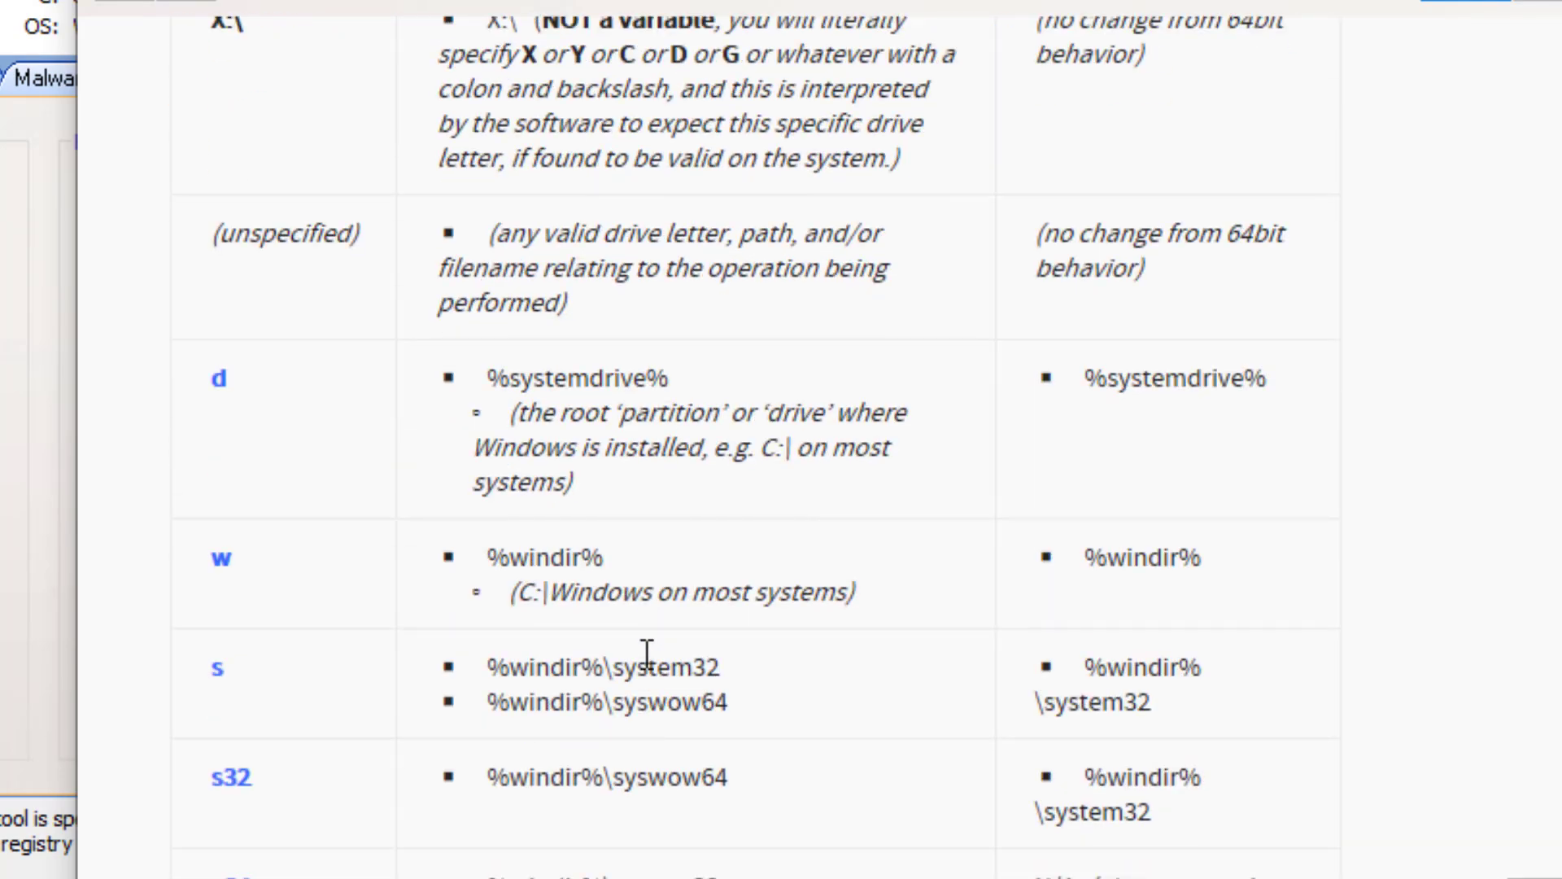
scroll(647, 651, "down", 2)
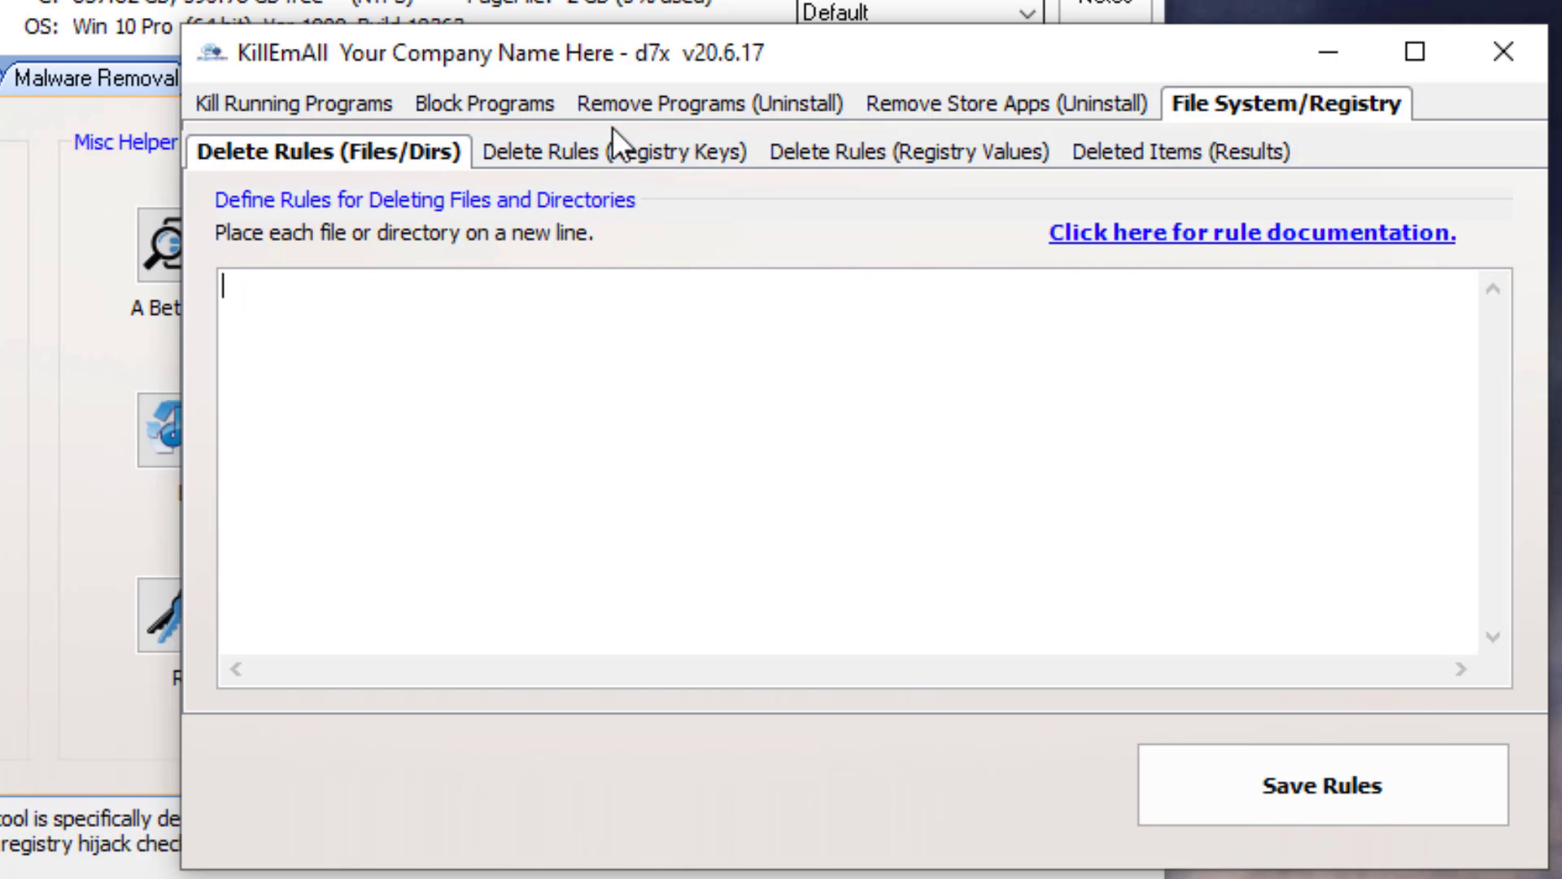
- Review the registry keys, registry values and deleted items tabs of the delete rules
left_click(615, 153)
left_click(529, 363)
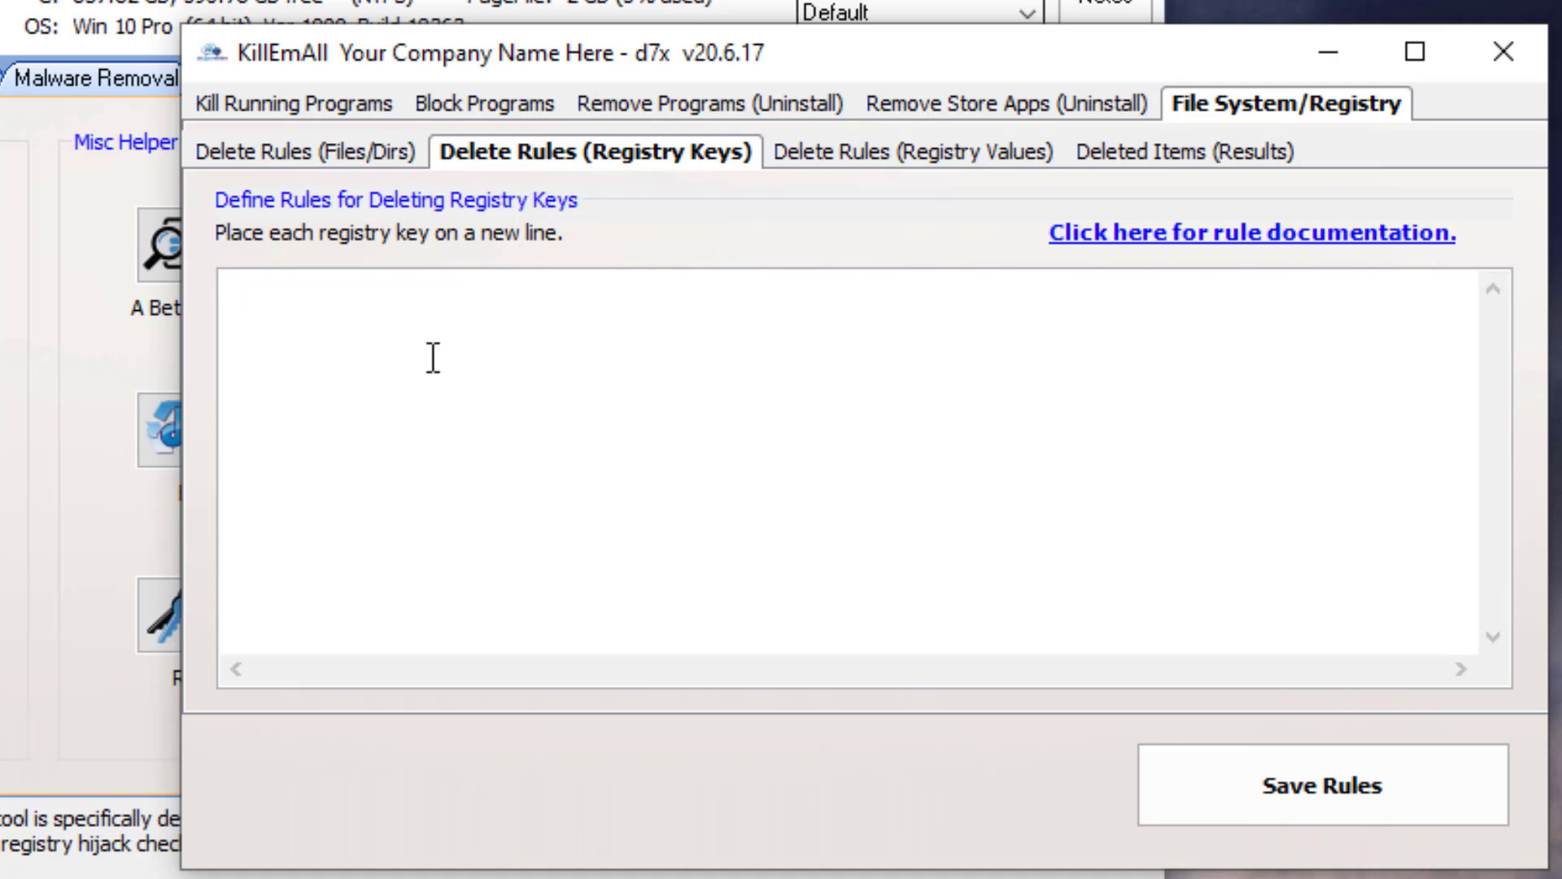
left_click(863, 154)
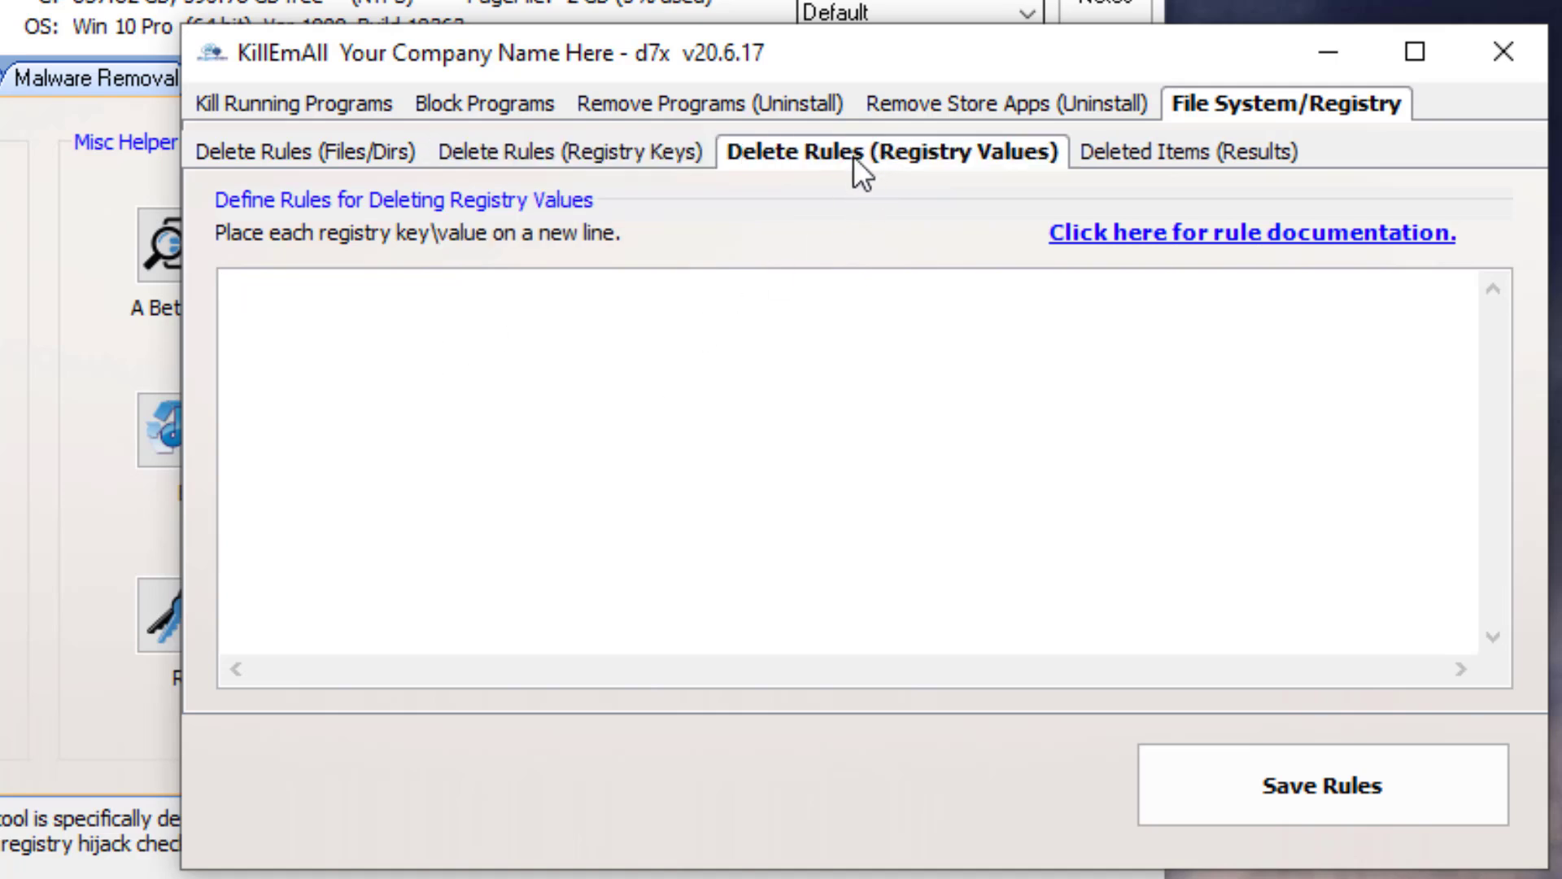
left_click(733, 386)
left_click(1188, 151)
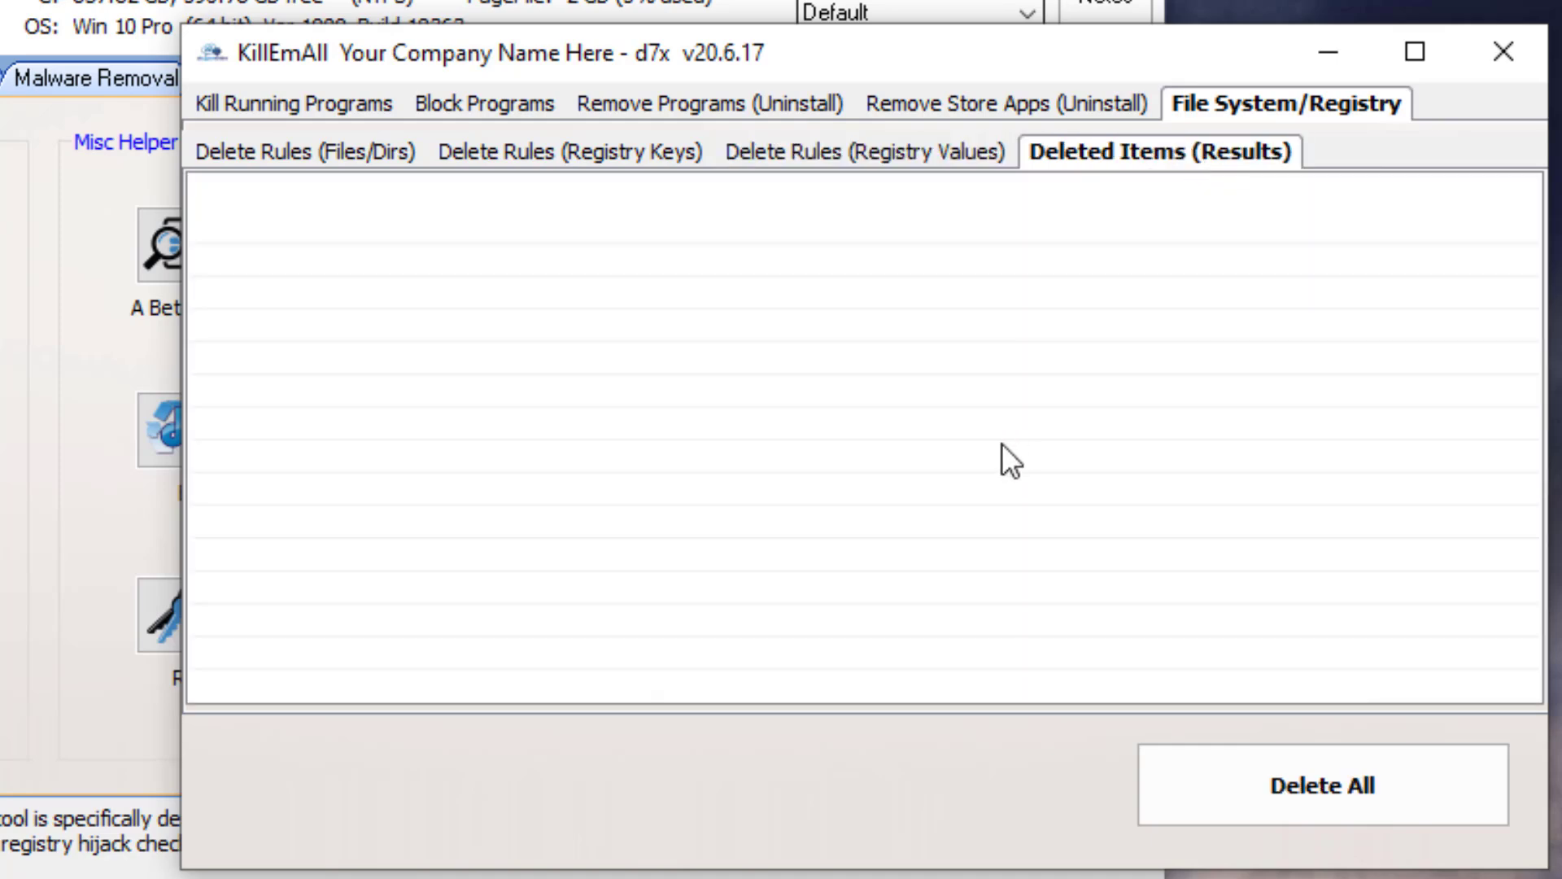
- Close KillEmAll and start the Malware Search Tool under the TrustedInstaller account
left_click(1504, 51)
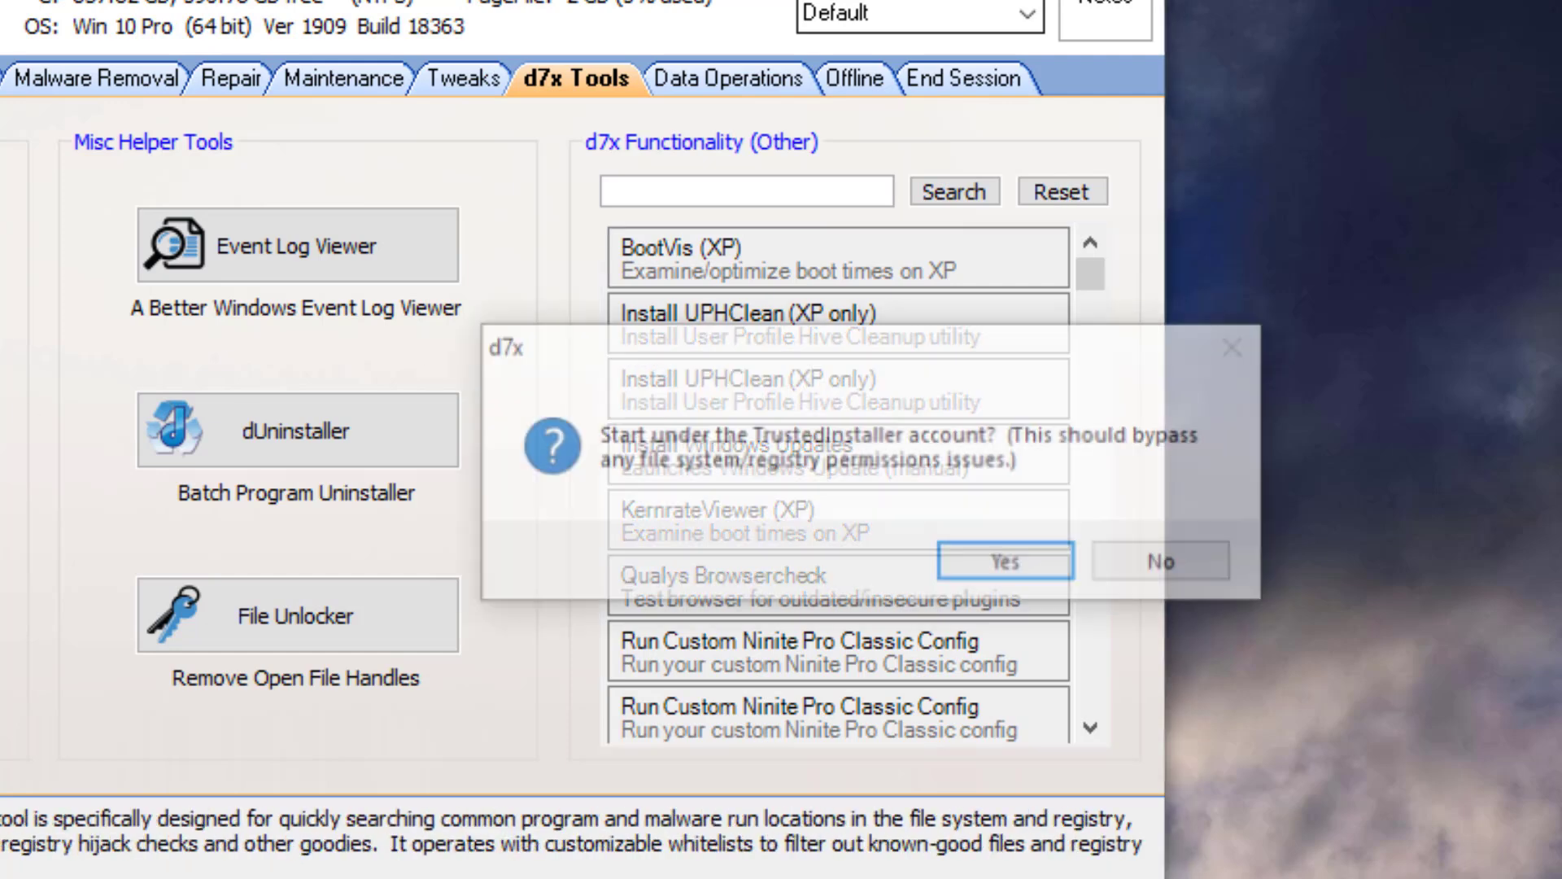
left_click(986, 560)
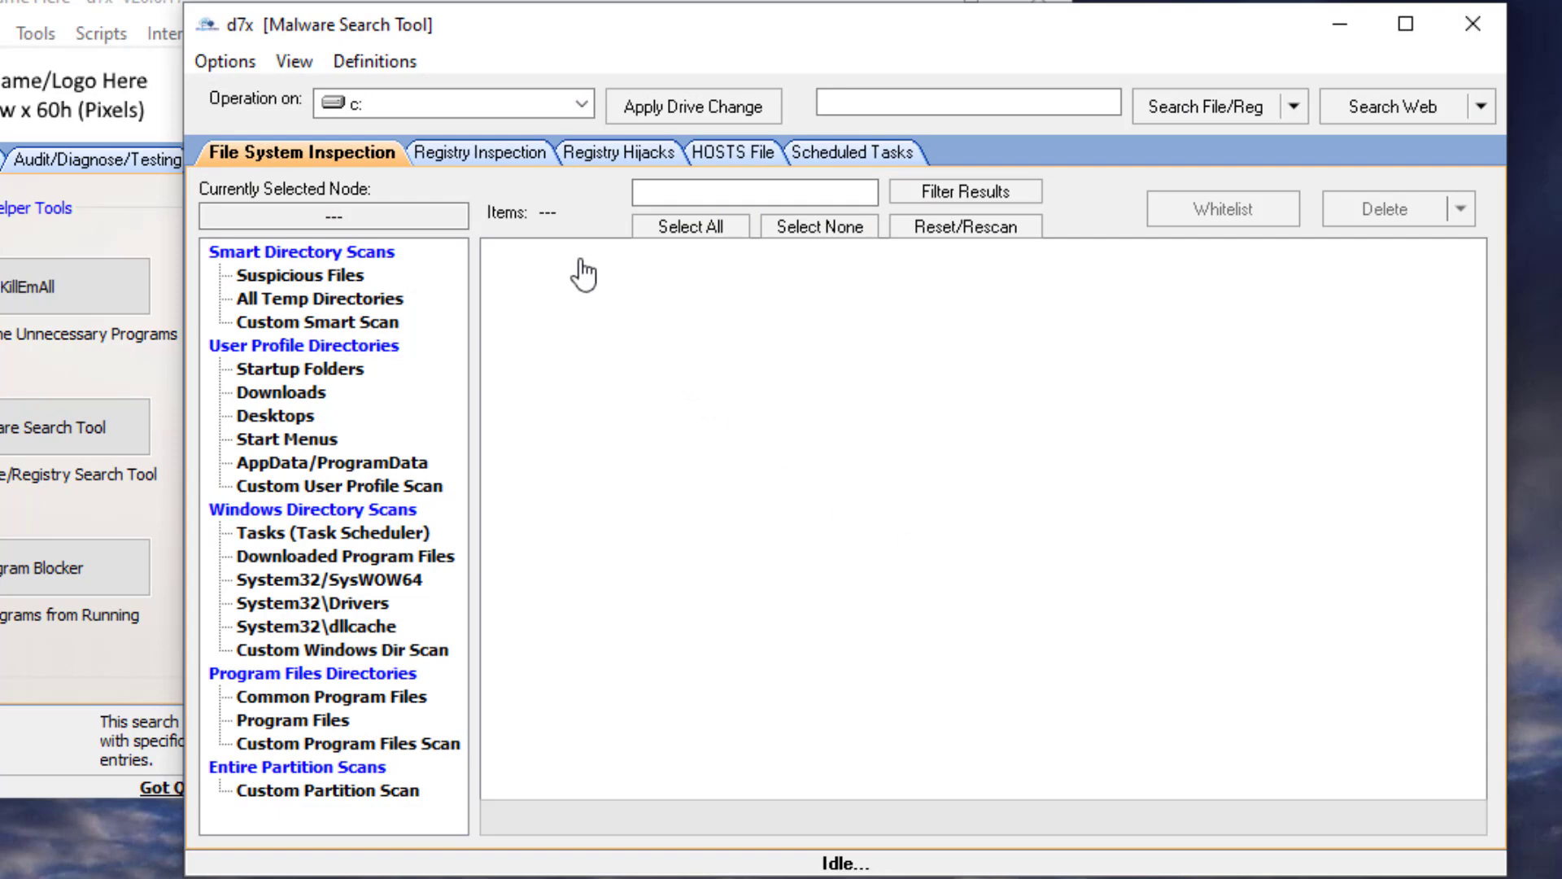
- Browse the Run/RunOnce values under Registry Inspection in the Malware Search Tool
left_click(496, 153)
left_click(320, 580)
left_click(341, 324)
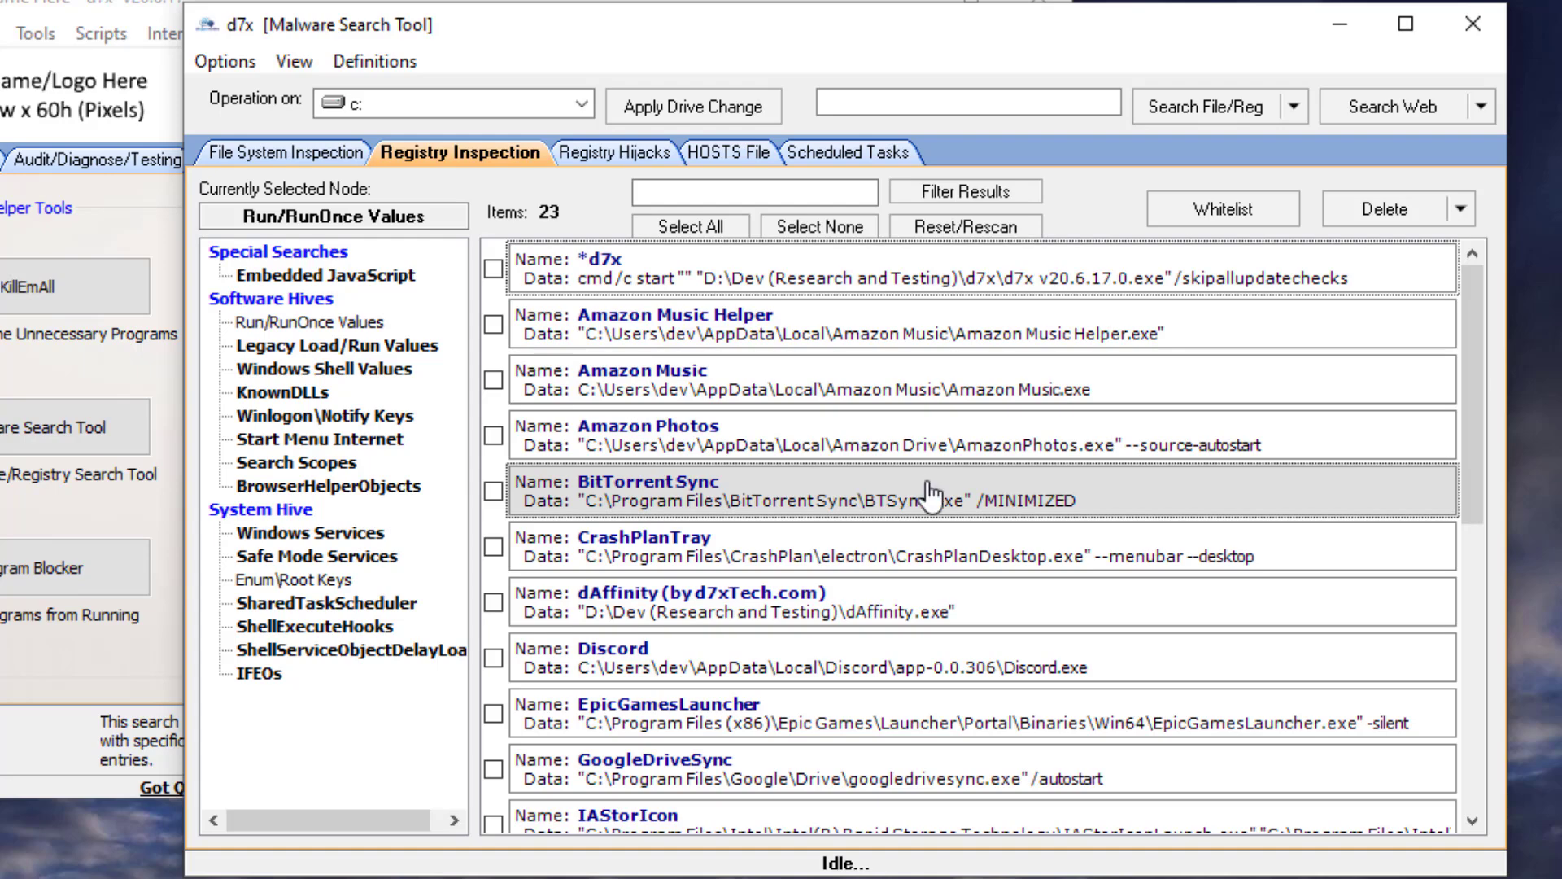
scroll(931, 497, "down", 10)
scroll(846, 600, "up", 10)
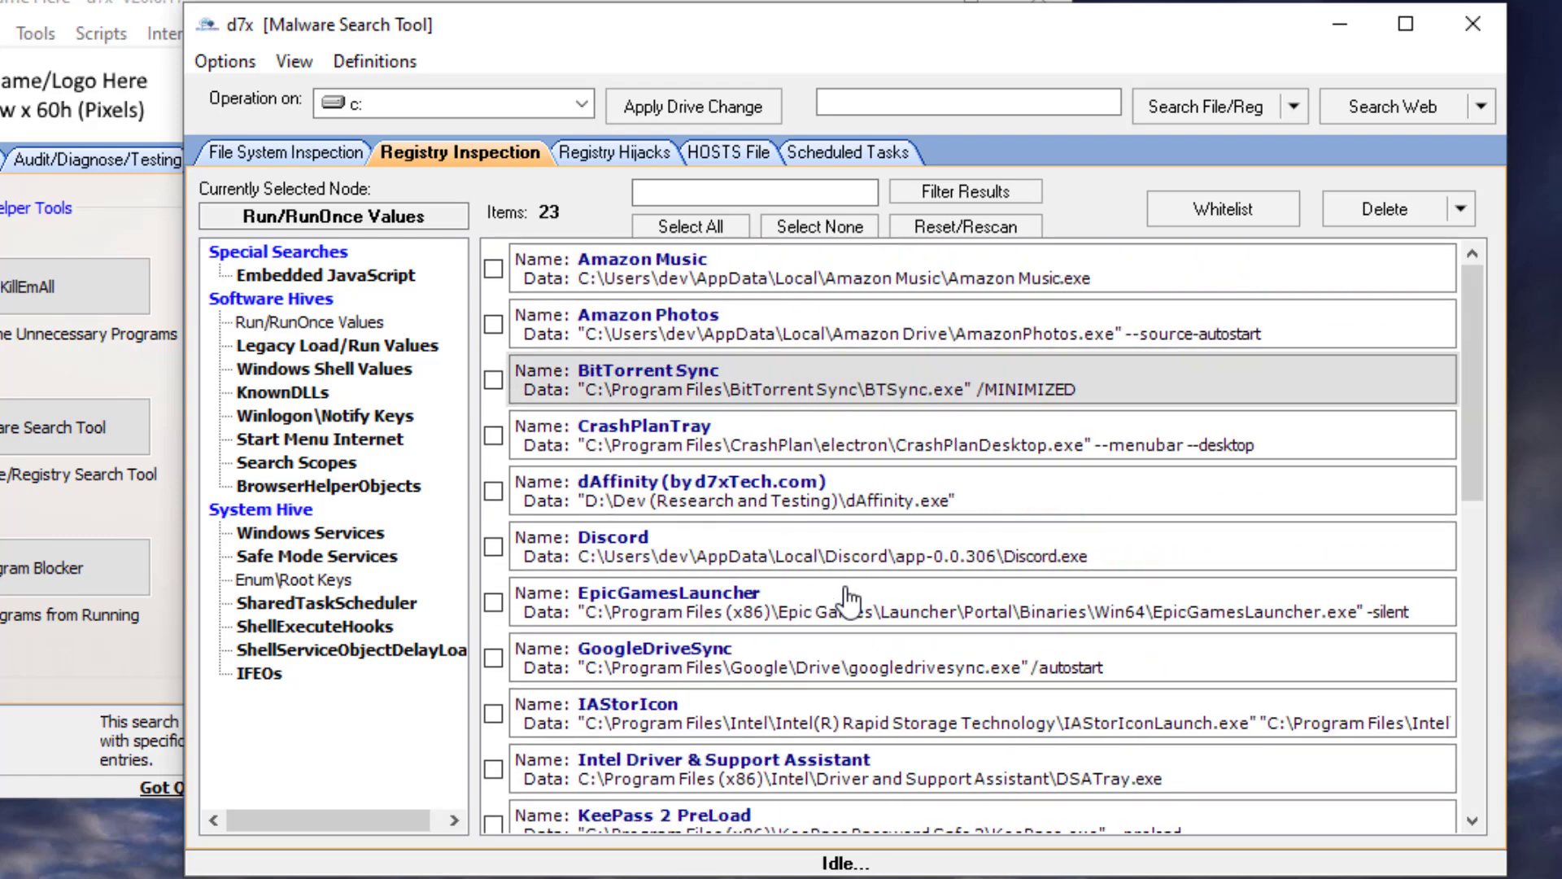
- Scan the Program Files directories and tick the BitTorrent Sync, CAPCOM and Caphyon folders in the results
left_click(281, 157)
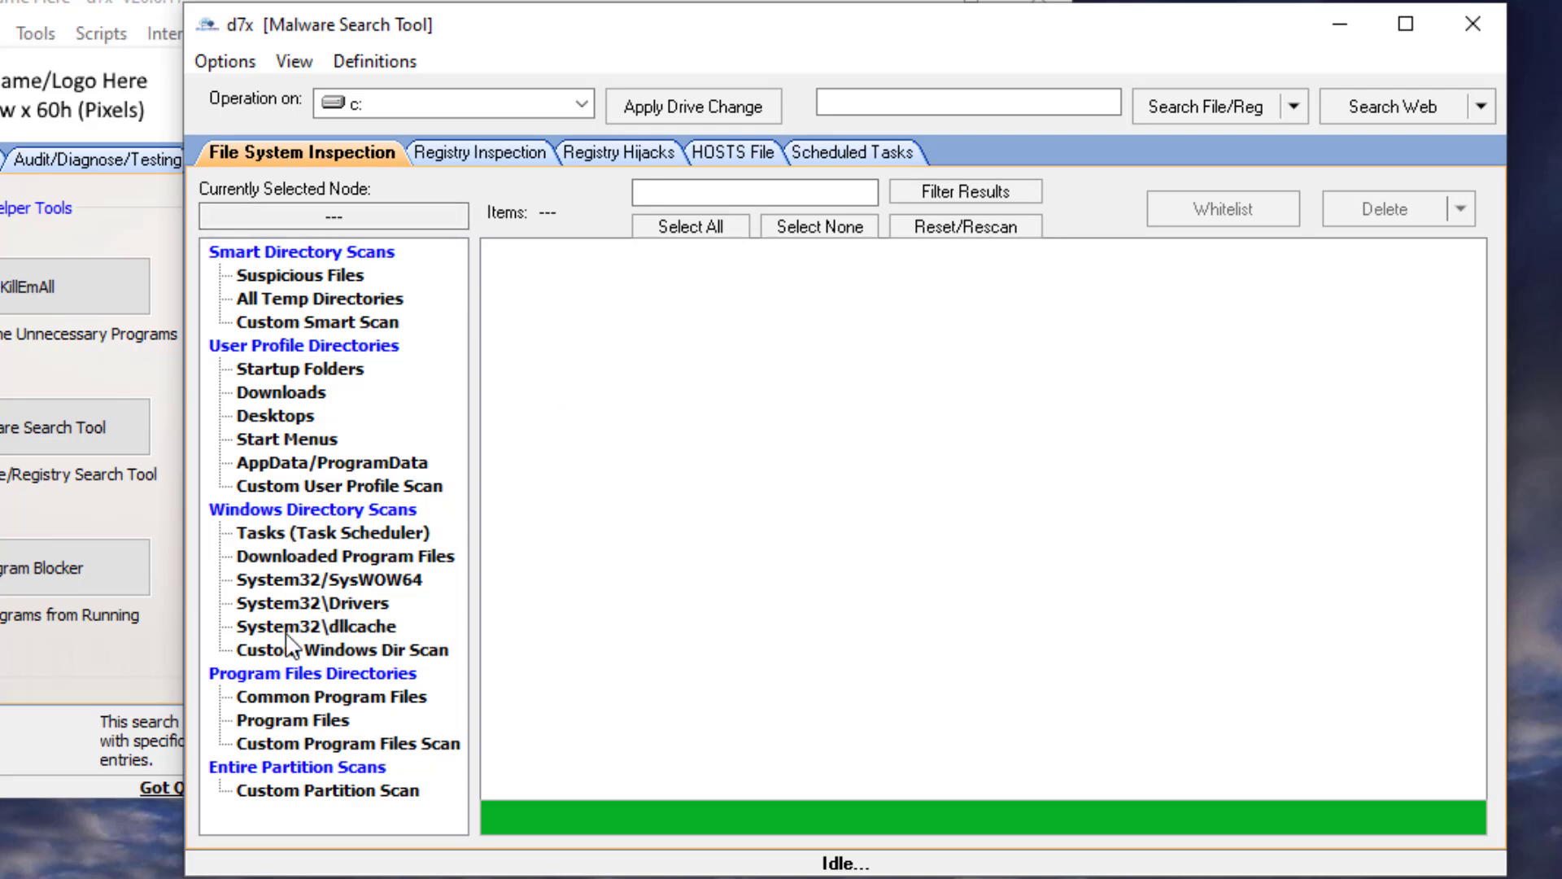
left_click(312, 722)
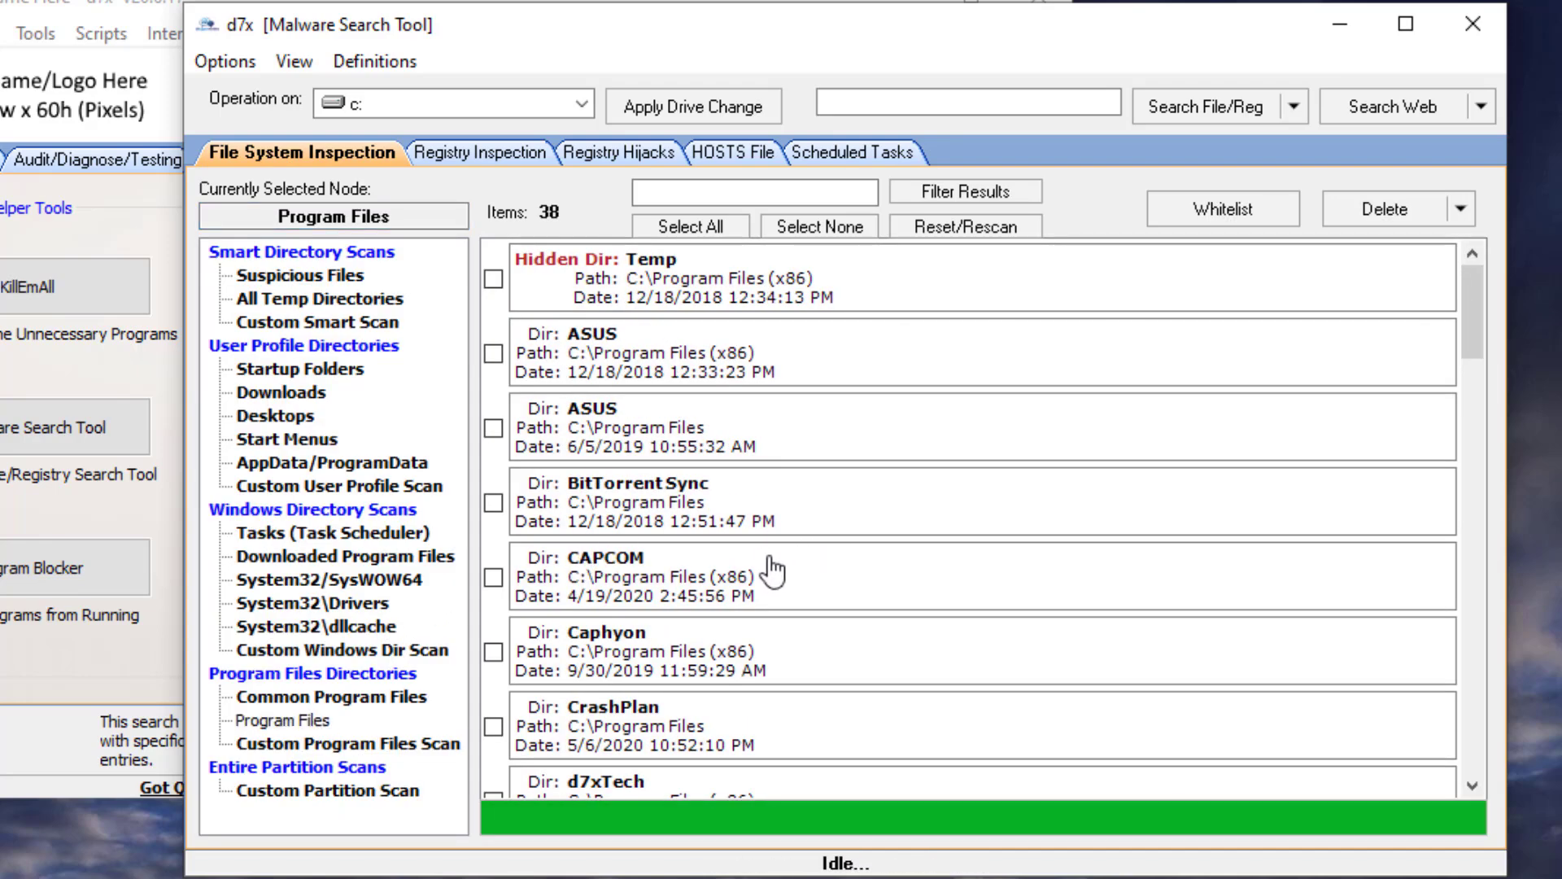
scroll(755, 586, "down", 5)
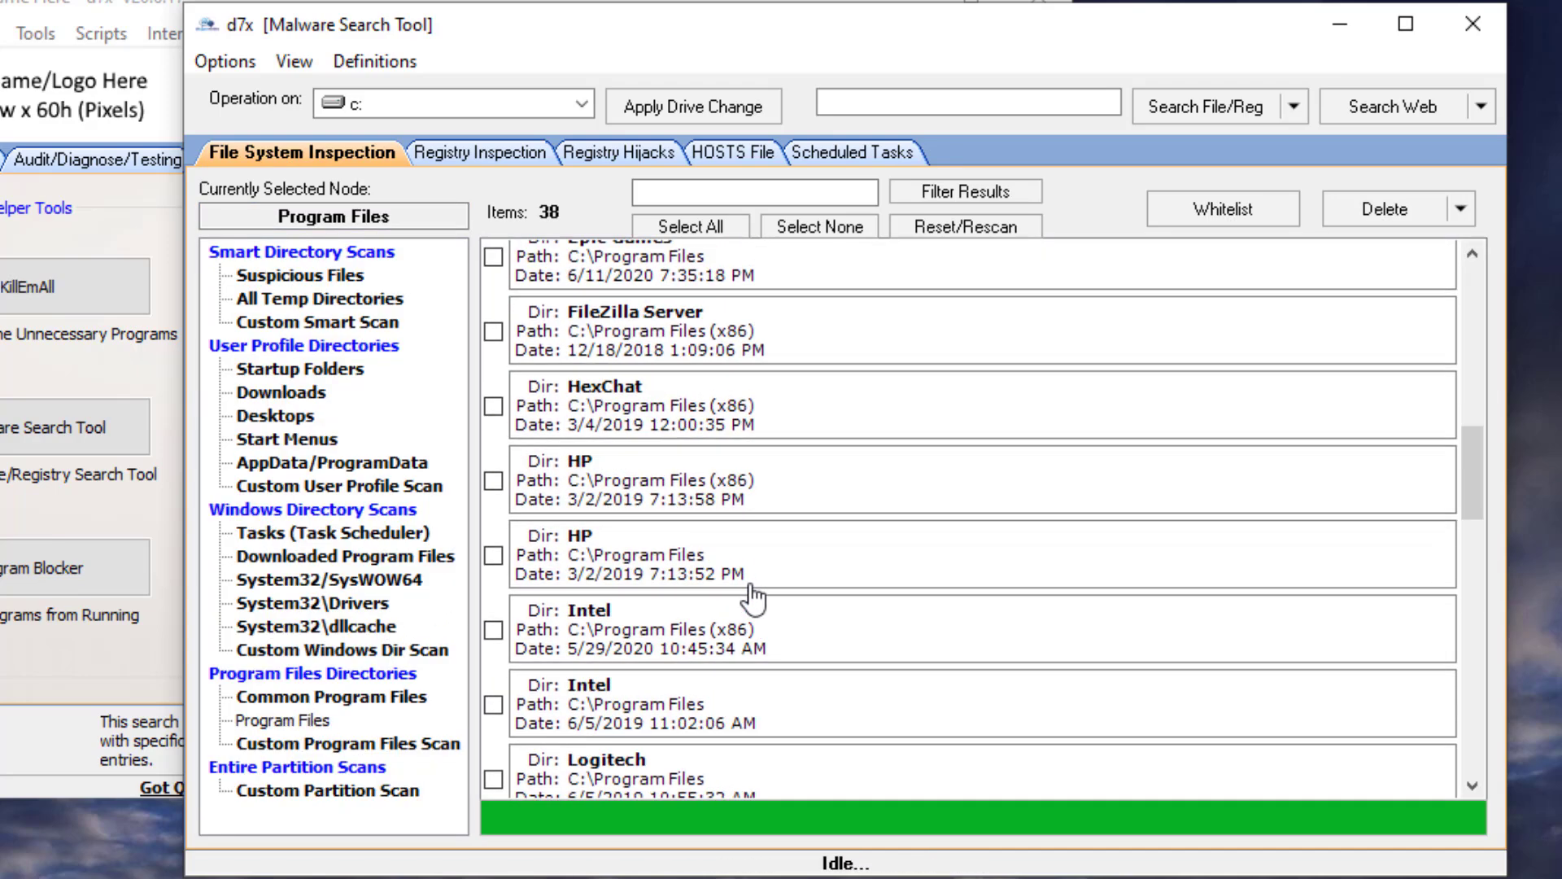
scroll(746, 593, "up", 5)
left_click(749, 529)
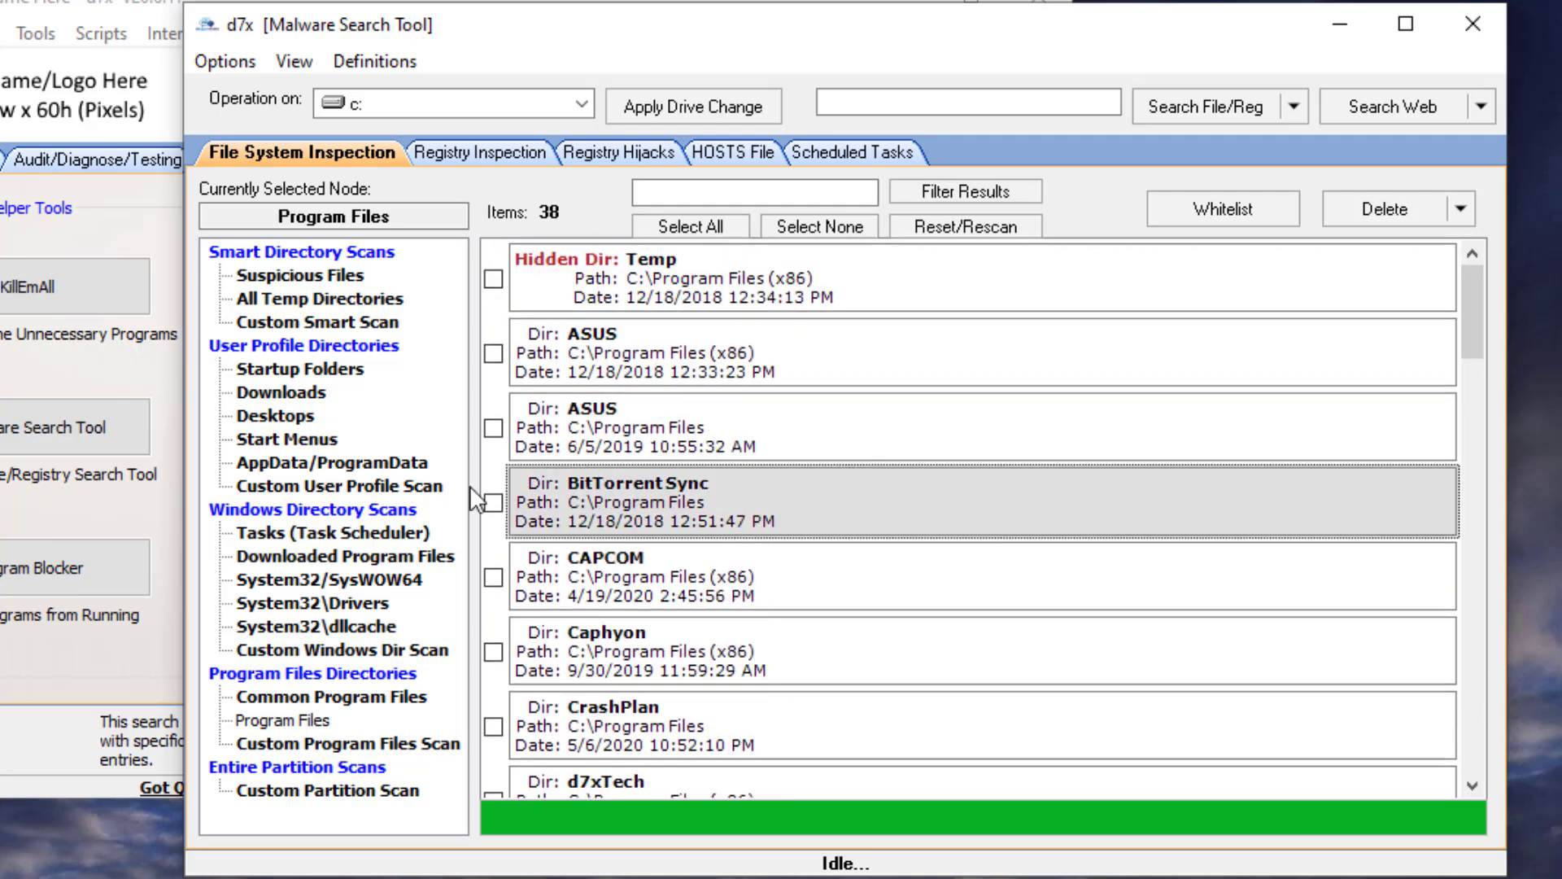
left_click(493, 502)
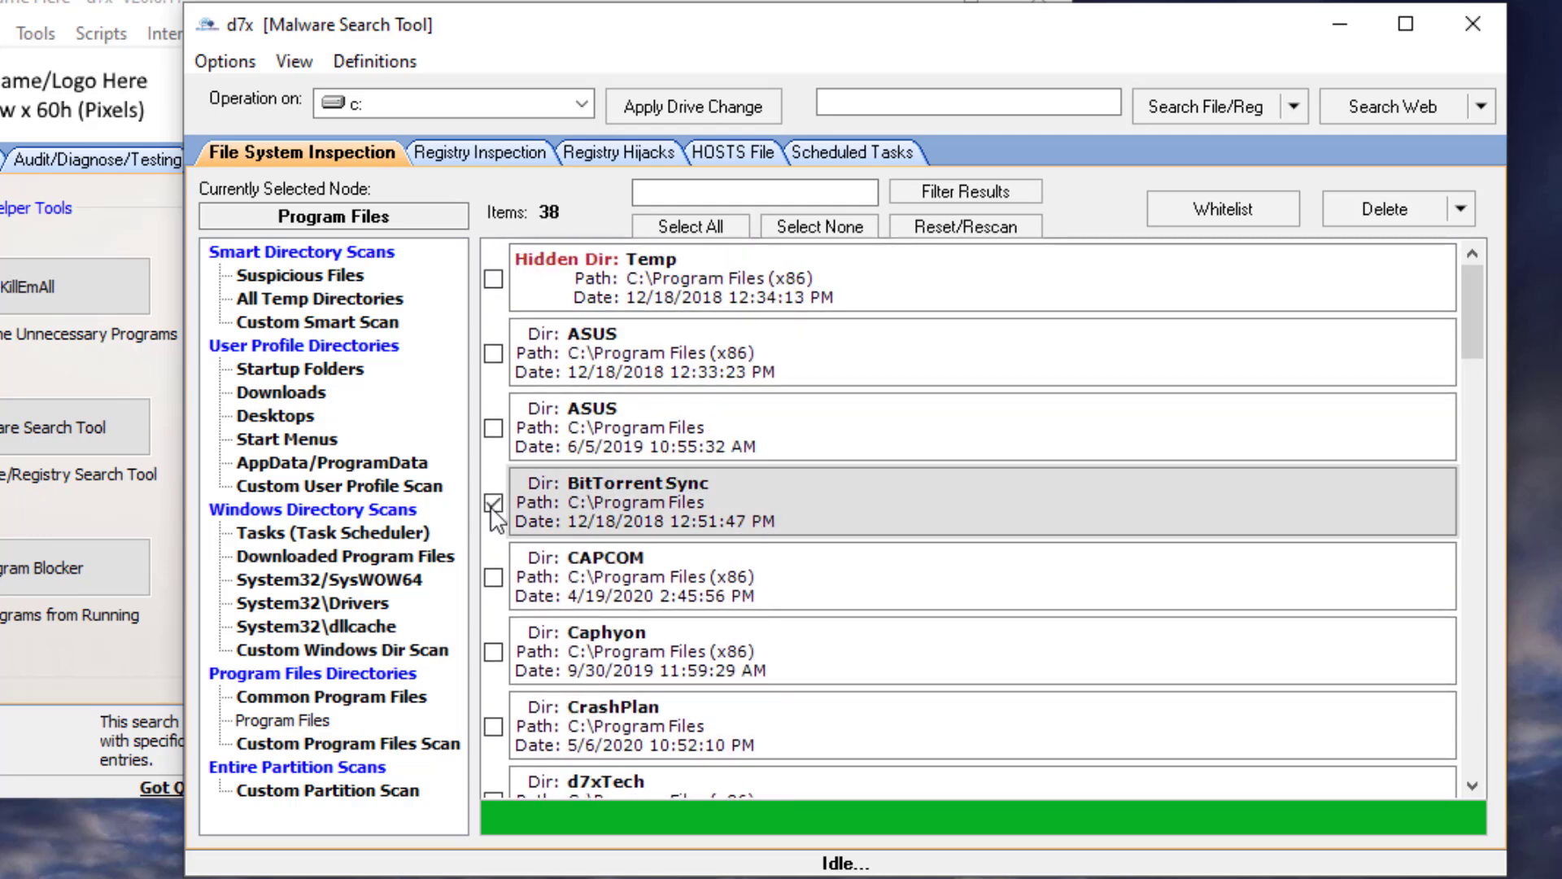
left_click(493, 577)
left_click(493, 651)
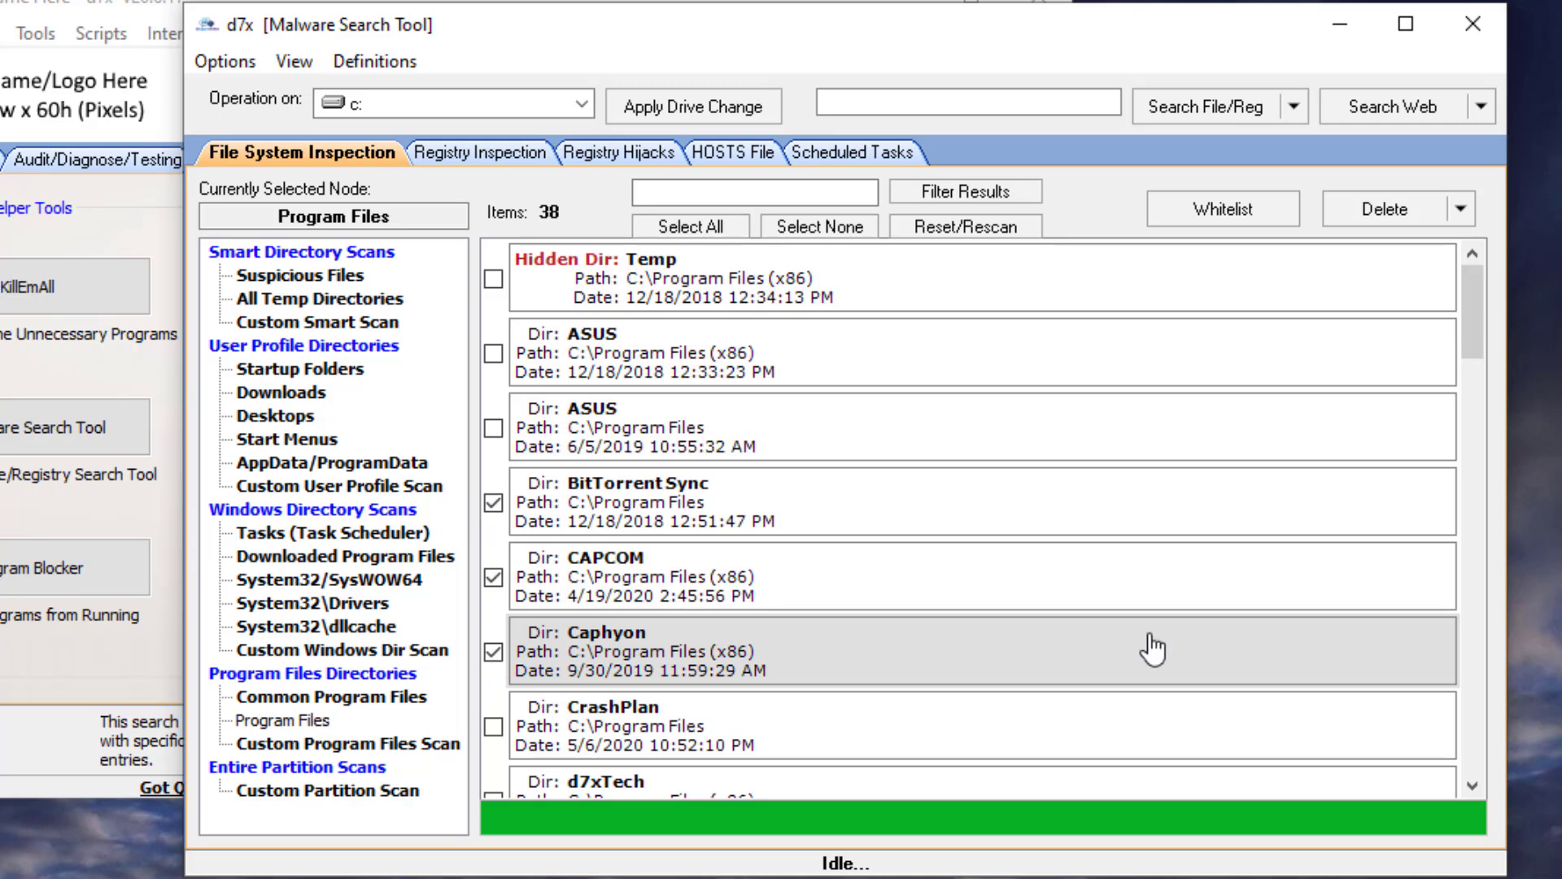
key("Home")
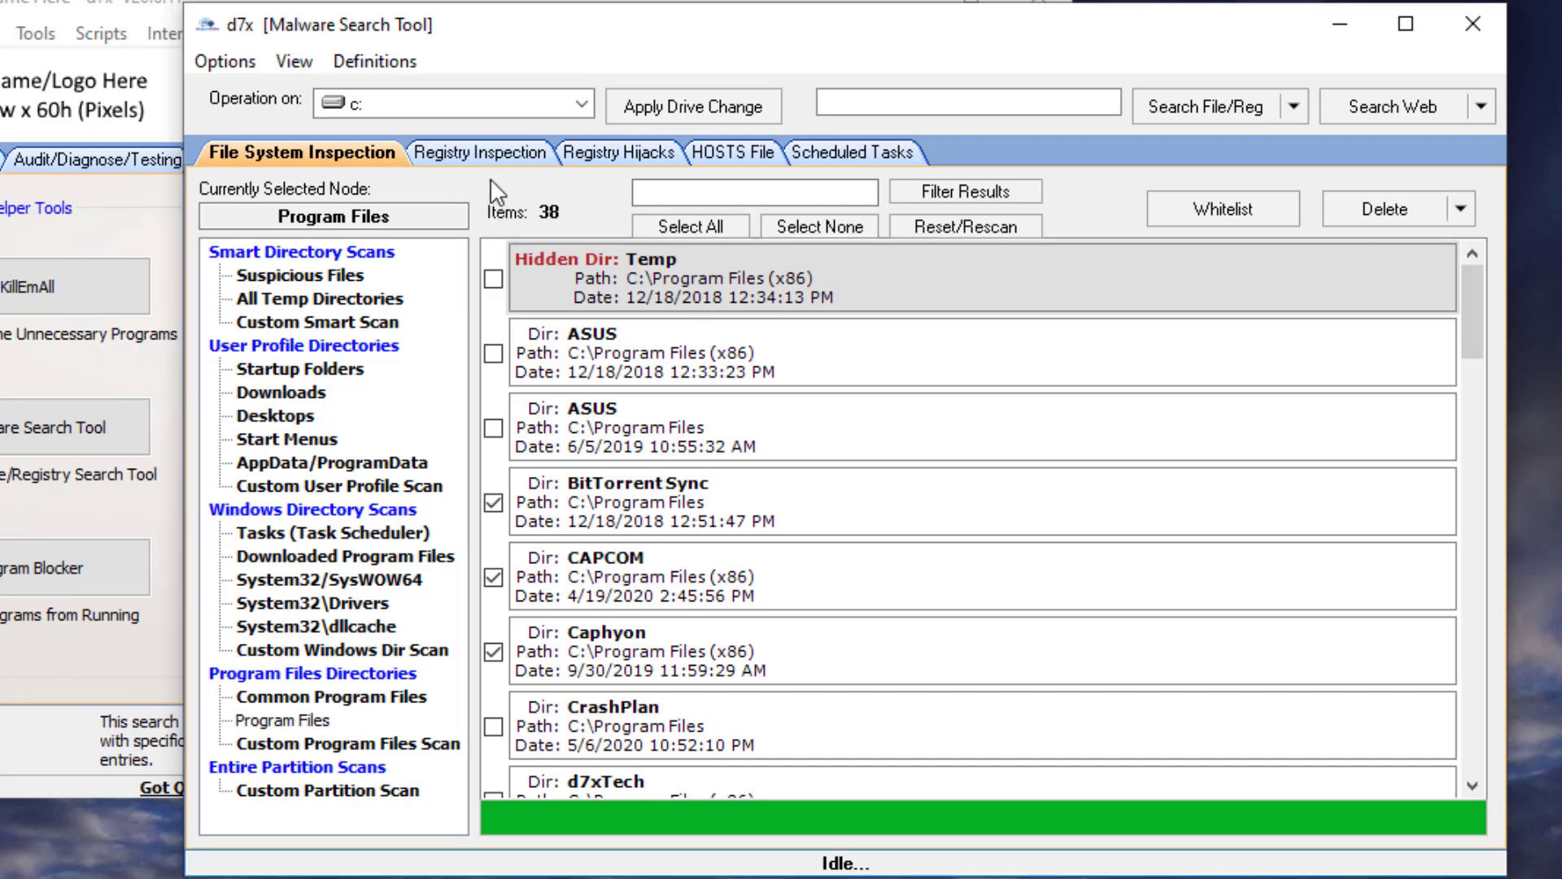
- Scroll through the full list of scheduled tasks in the Scheduled Tasks inspection
left_click(481, 151)
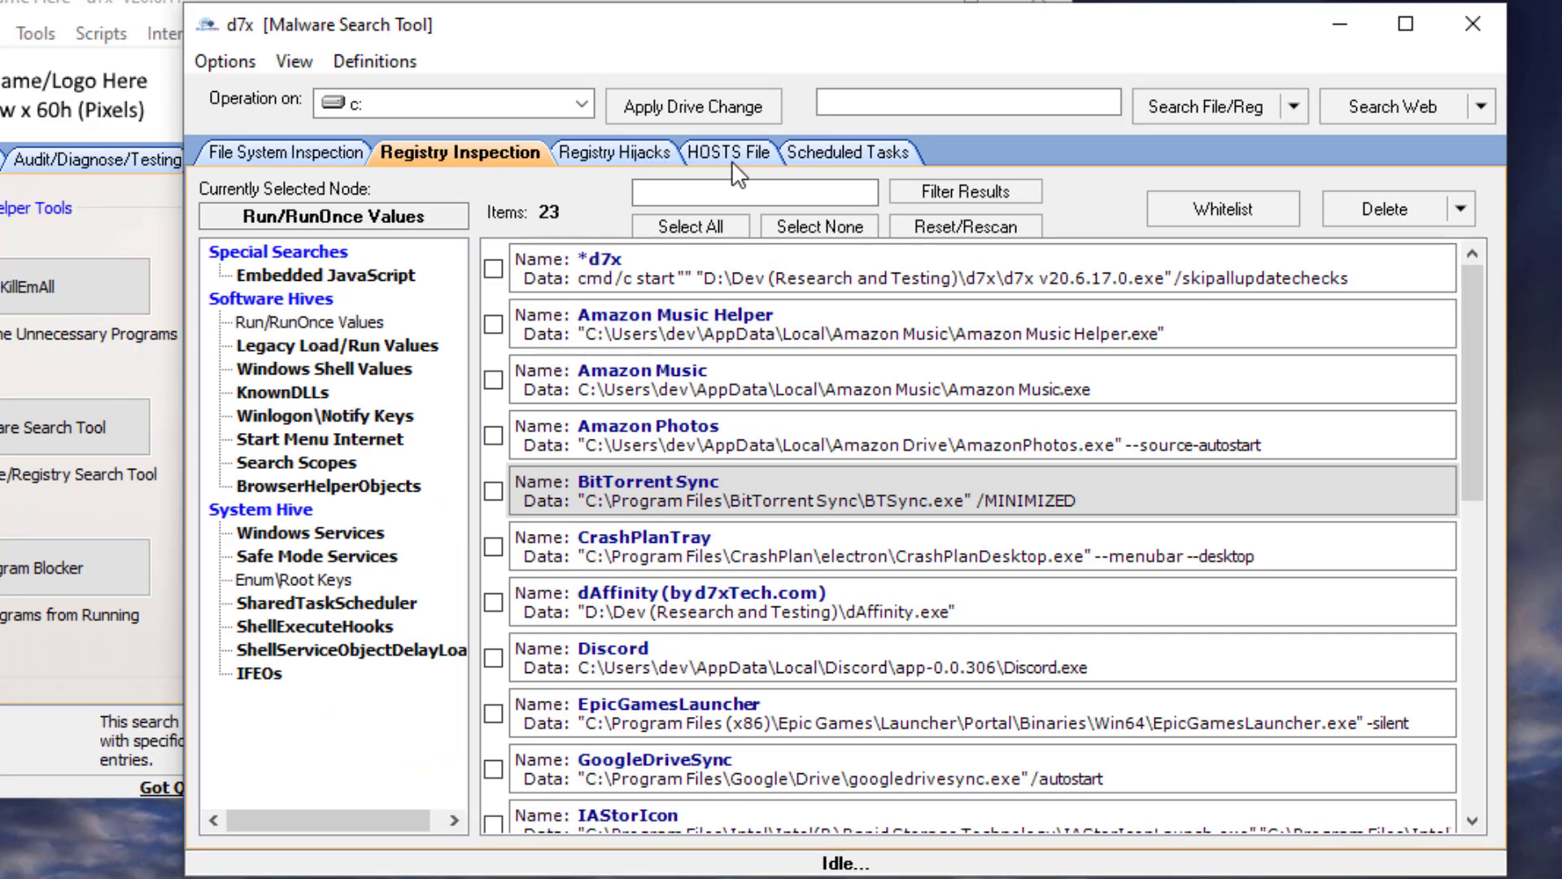
left_click(820, 155)
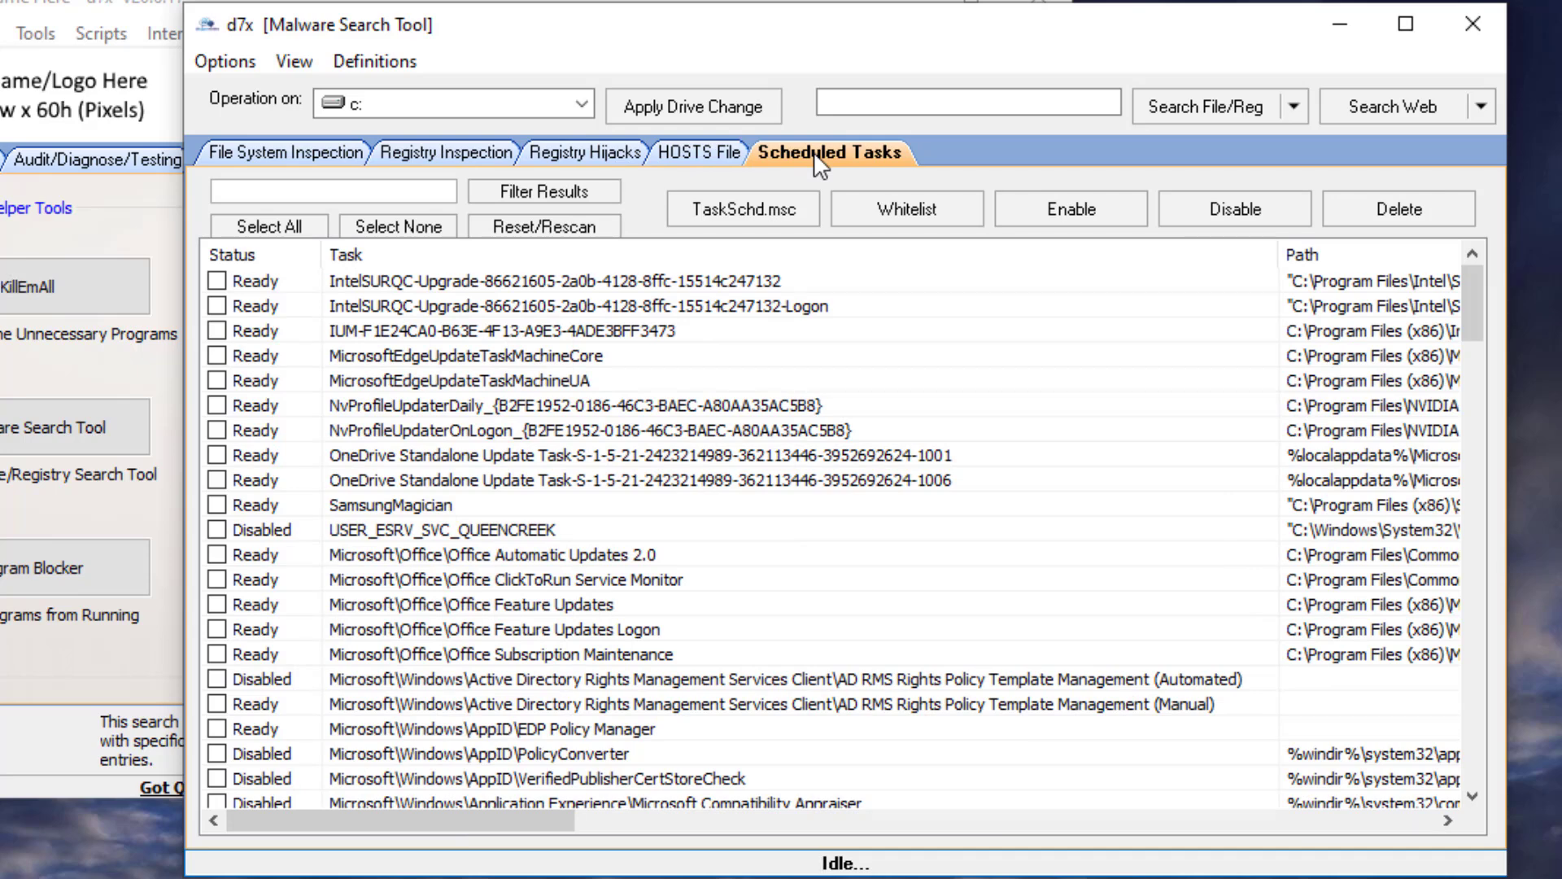
scroll(917, 331, "down", 10)
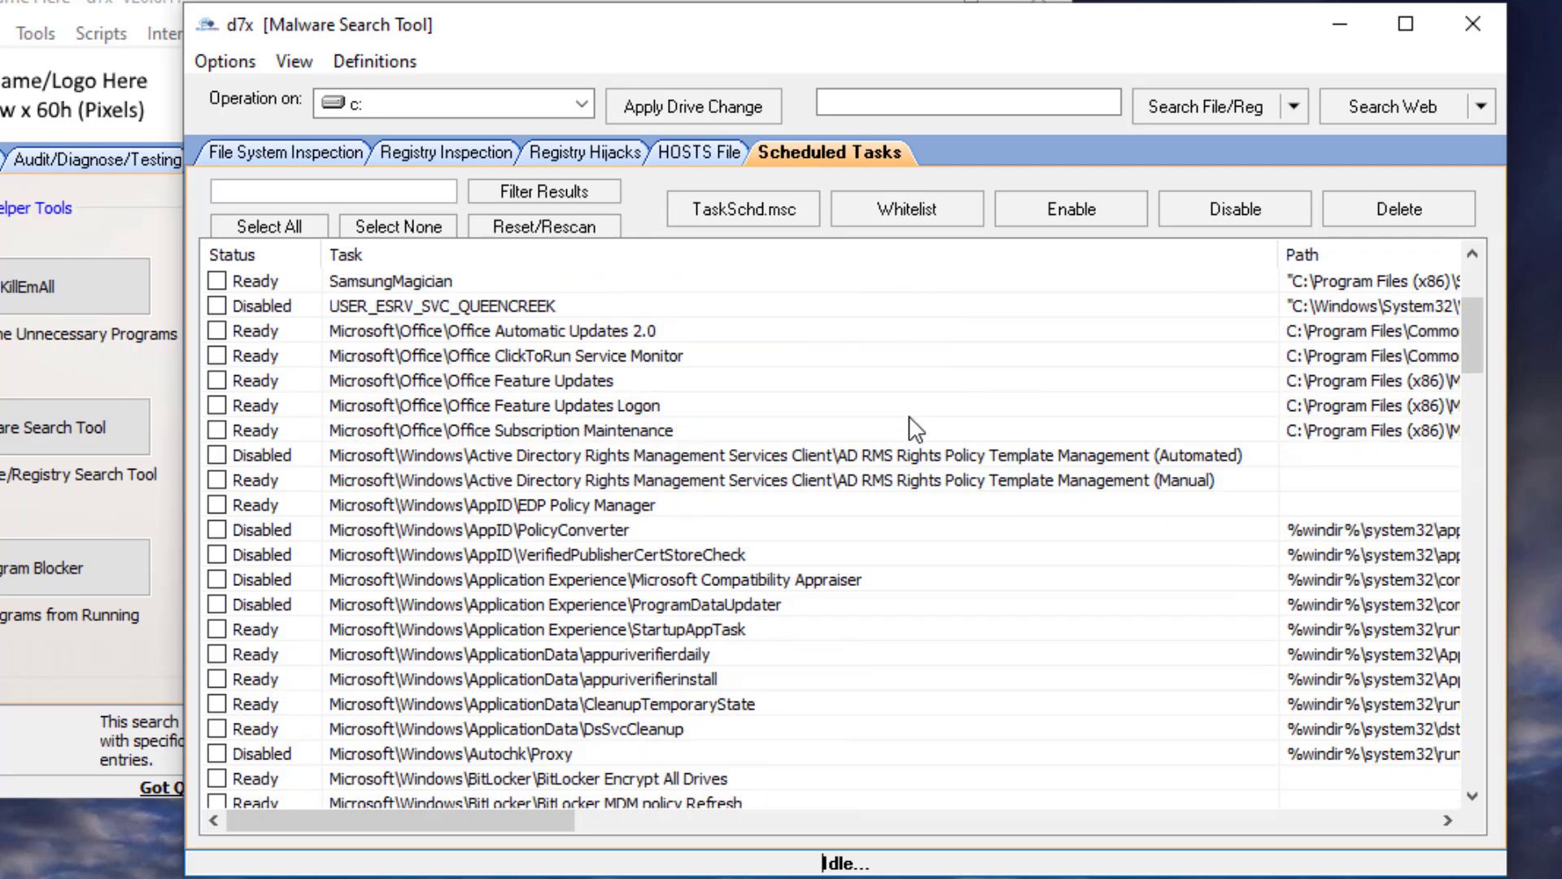
scroll(928, 437, "down", 1)
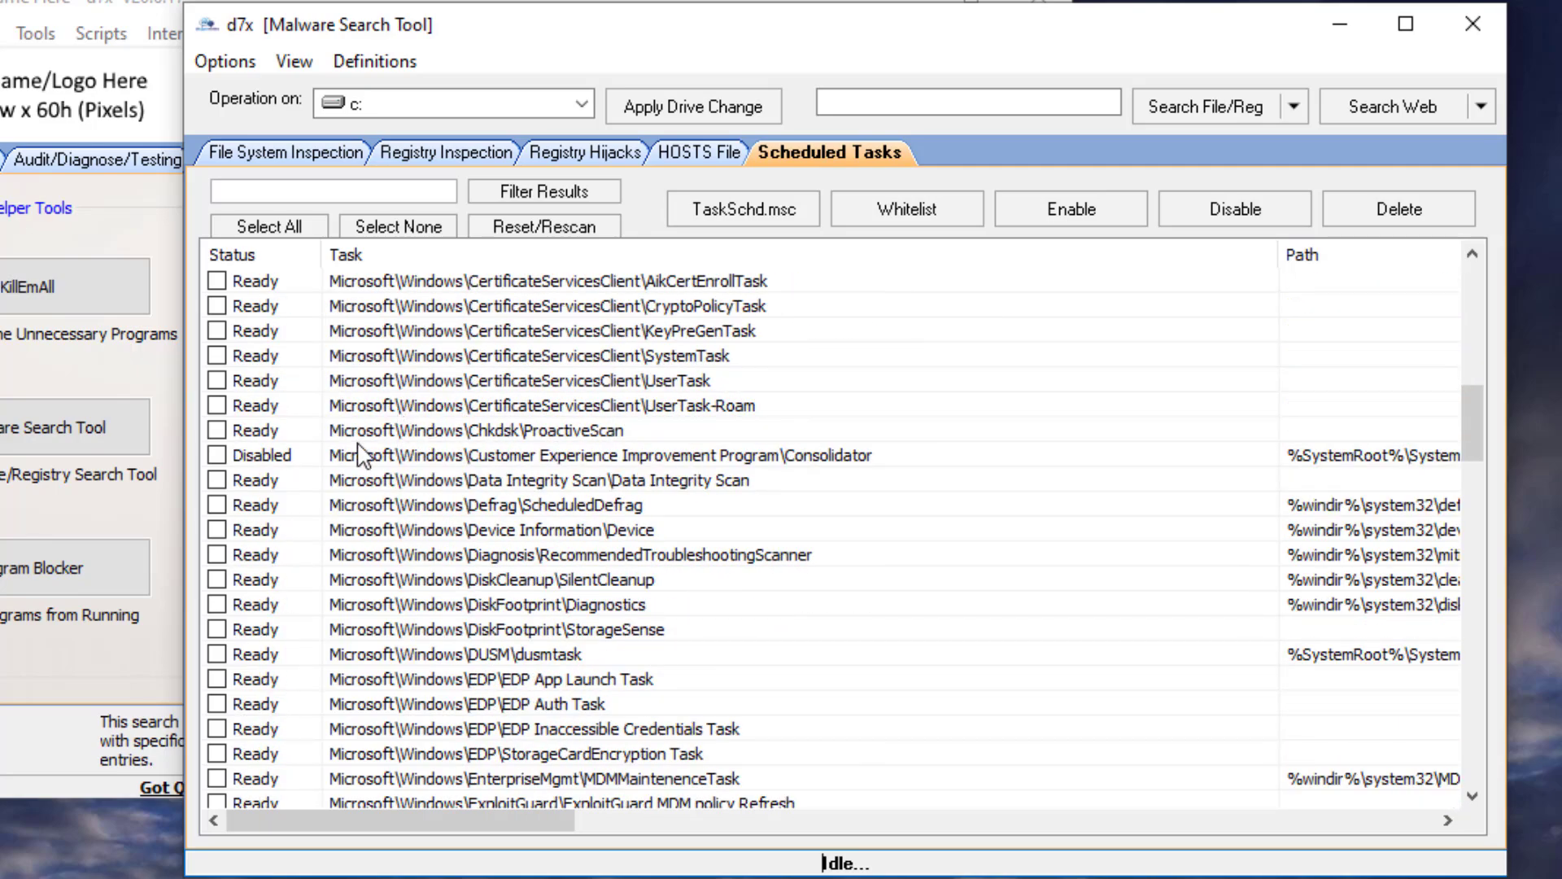
left_click(436, 454)
scroll(925, 545, "down", 20)
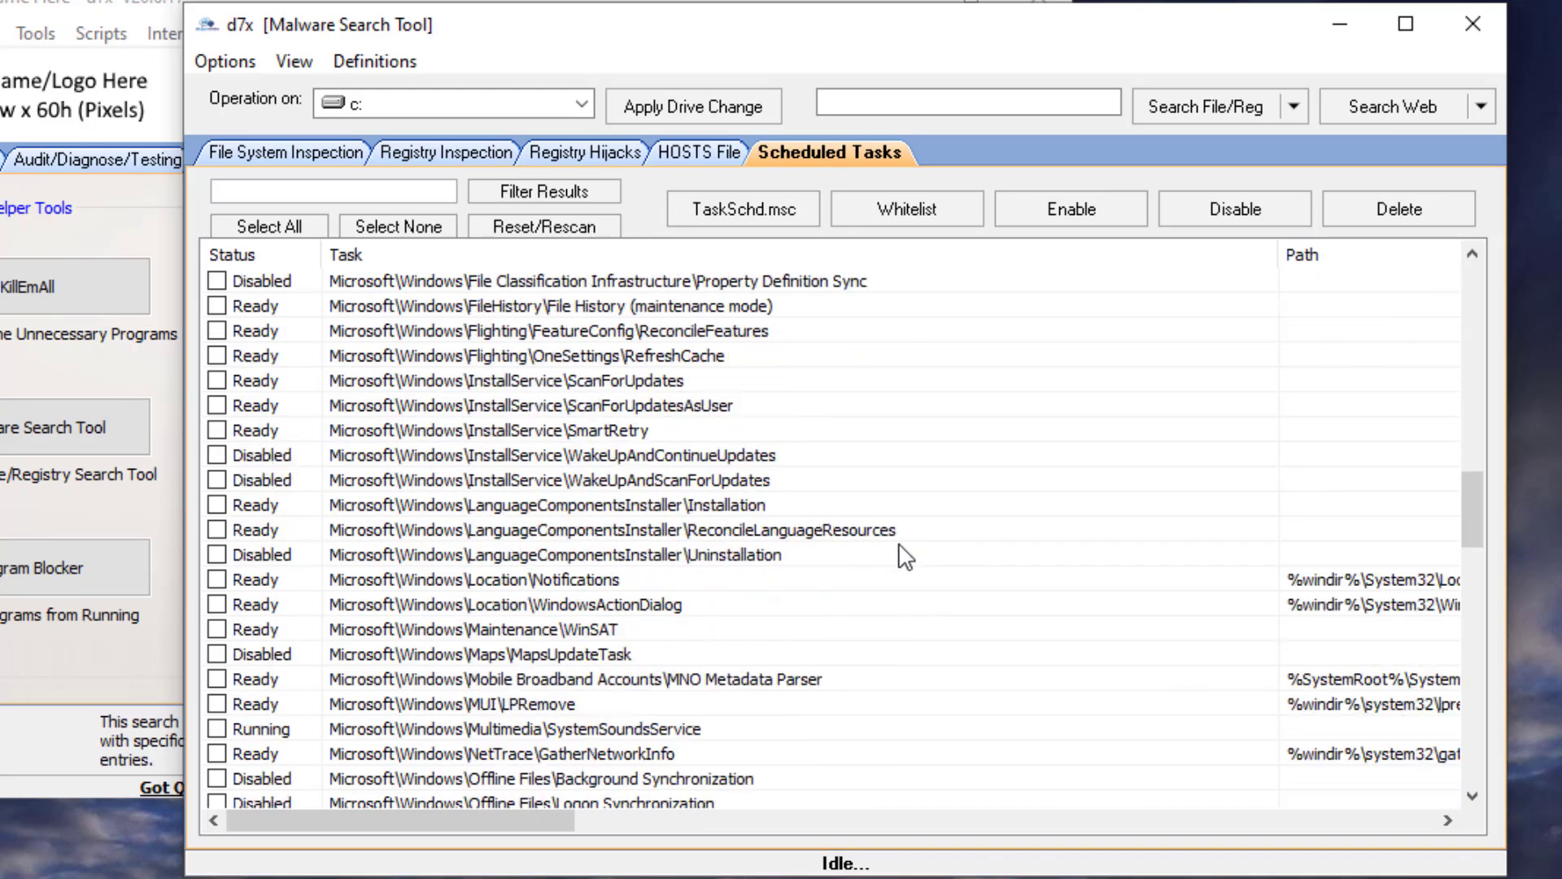
scroll(899, 578, "down", 10)
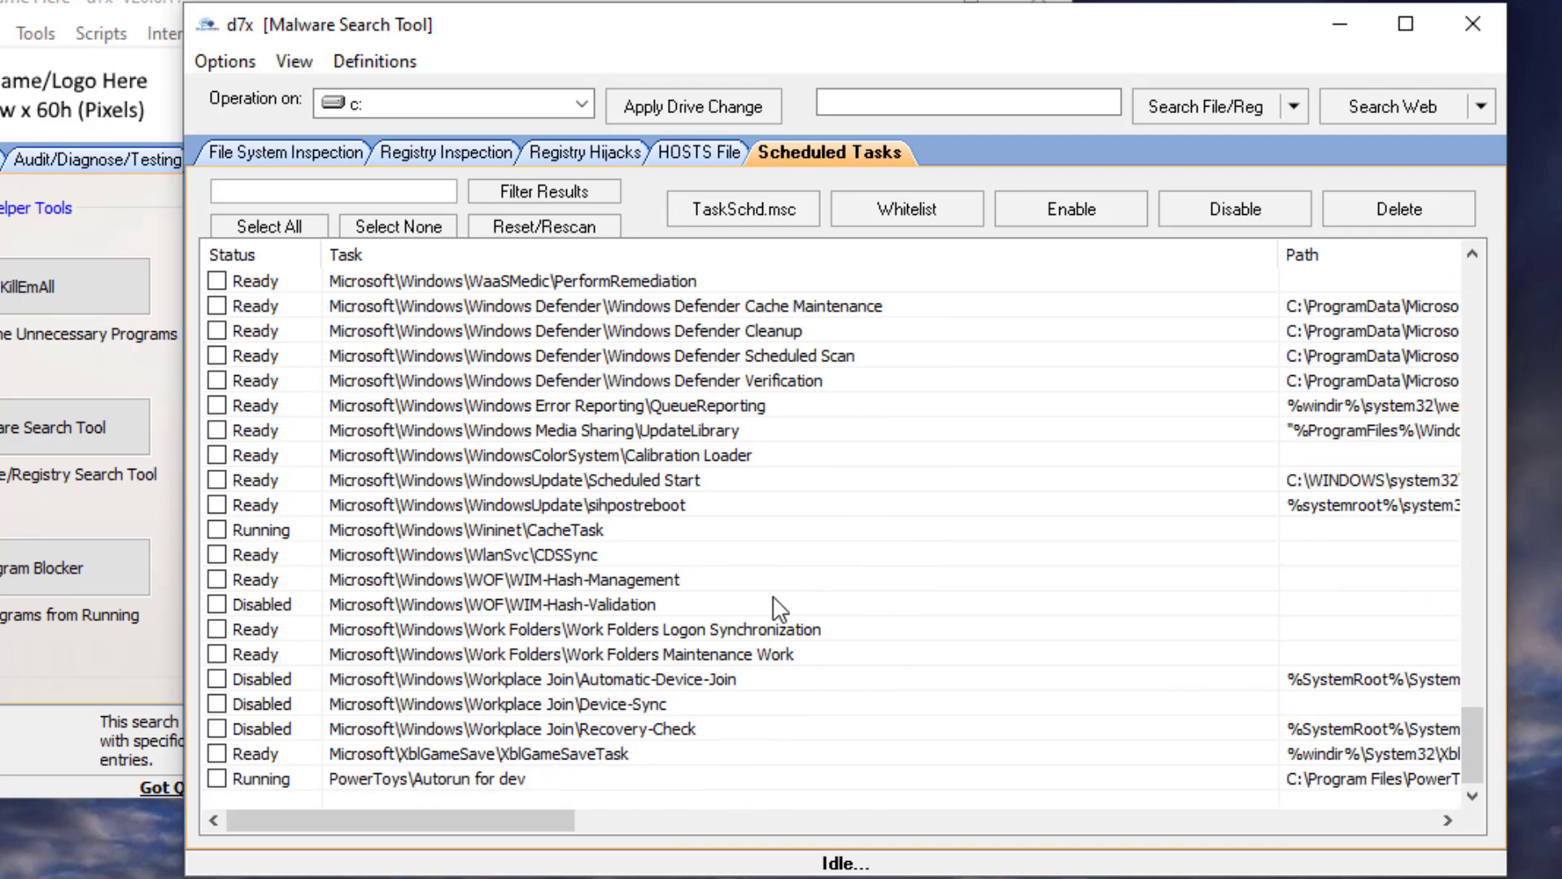
left_click_drag(1477, 749, 1451, 770)
left_click(682, 604)
scroll(681, 579, "up", 20)
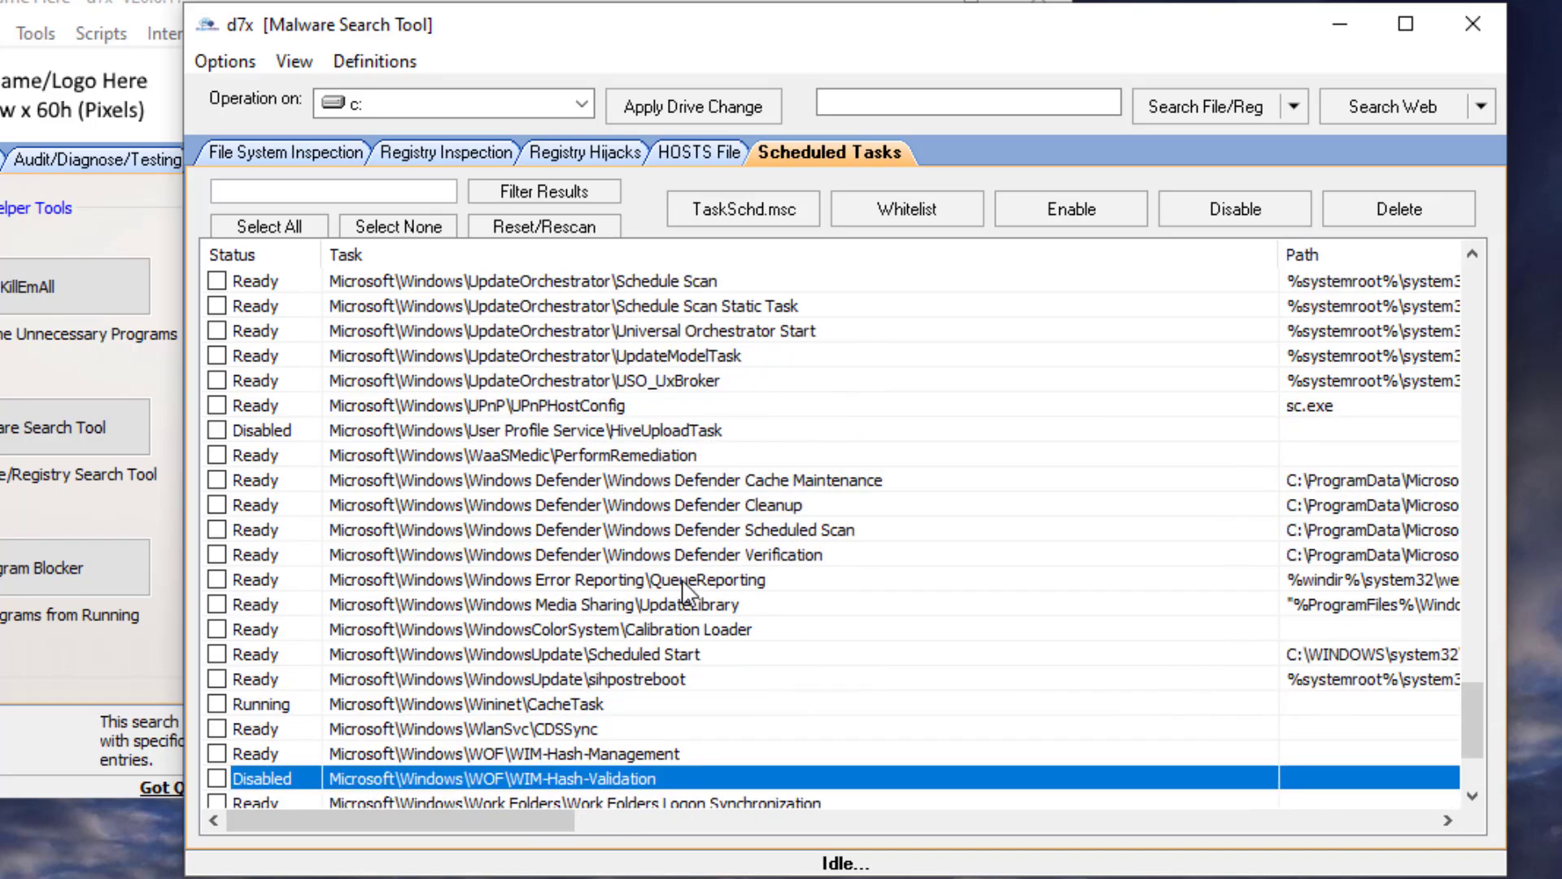
scroll(723, 533, "up", 20)
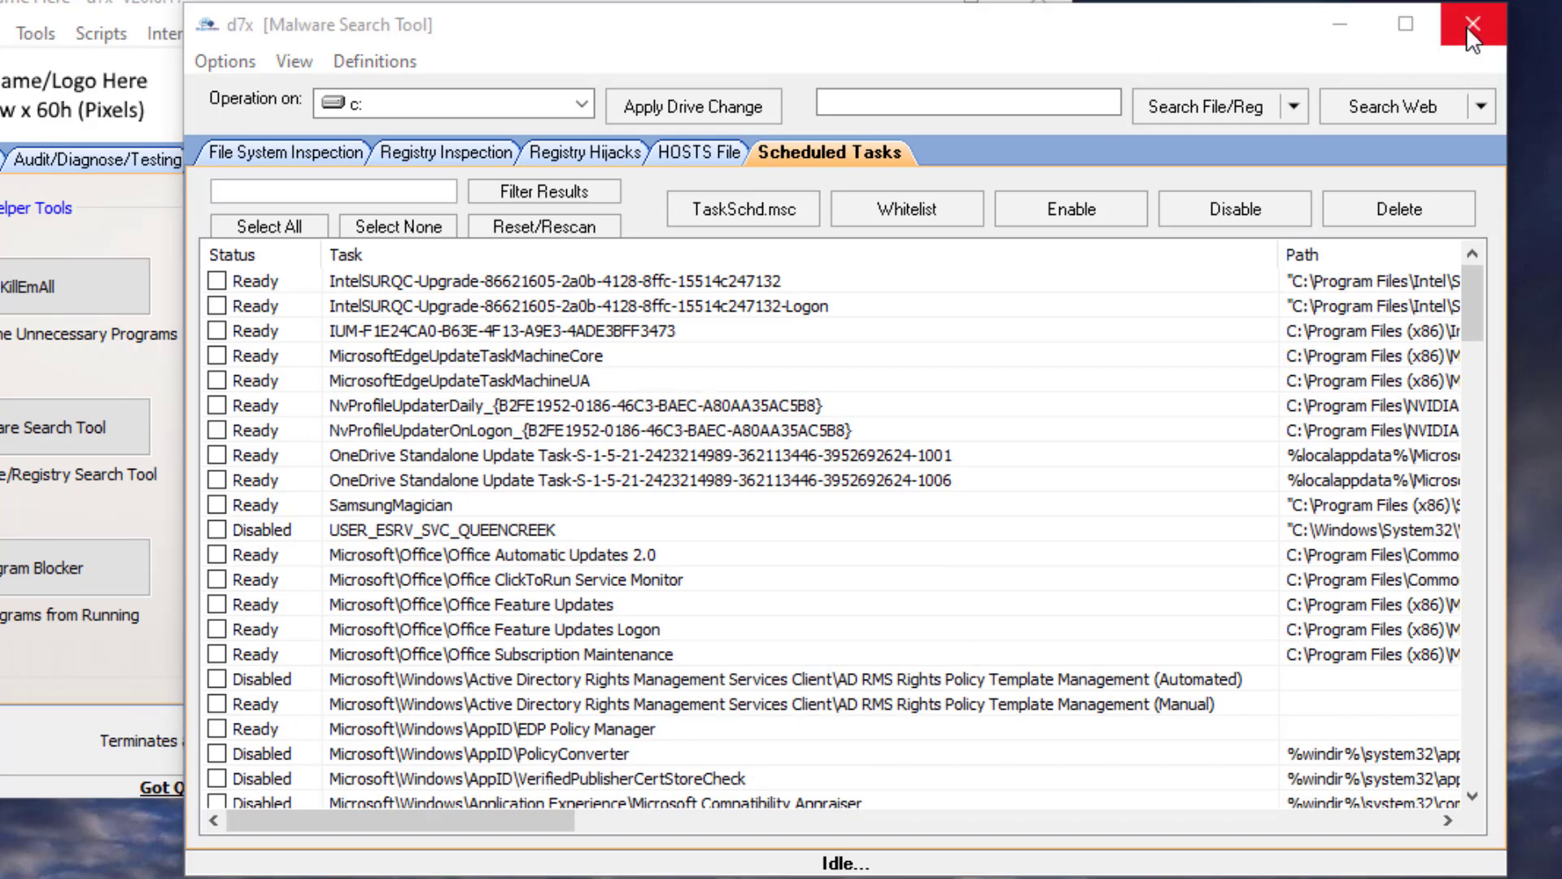
- Select all scheduled tasks except the first six Intel, IUM, Edge and NvProfileUpdaterDaily entries, and whitelist them
left_click(216, 430)
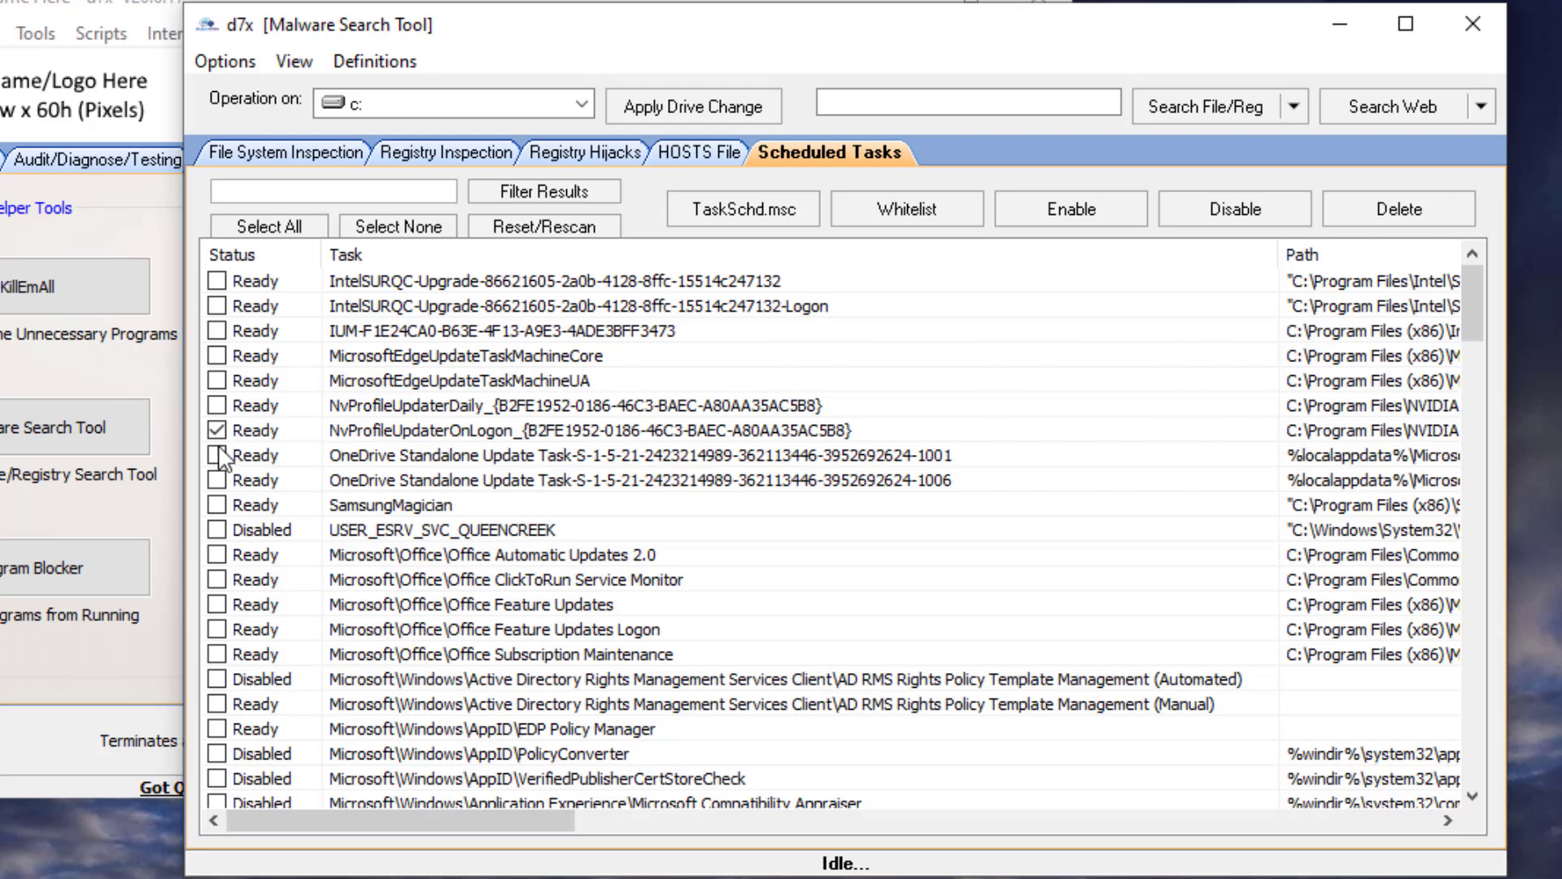
left_click(217, 457)
left_click(217, 480)
left_click(216, 504)
left_click(301, 226)
left_click(216, 281)
left_click(216, 306)
left_click(216, 330)
left_click(217, 355)
left_click(217, 380)
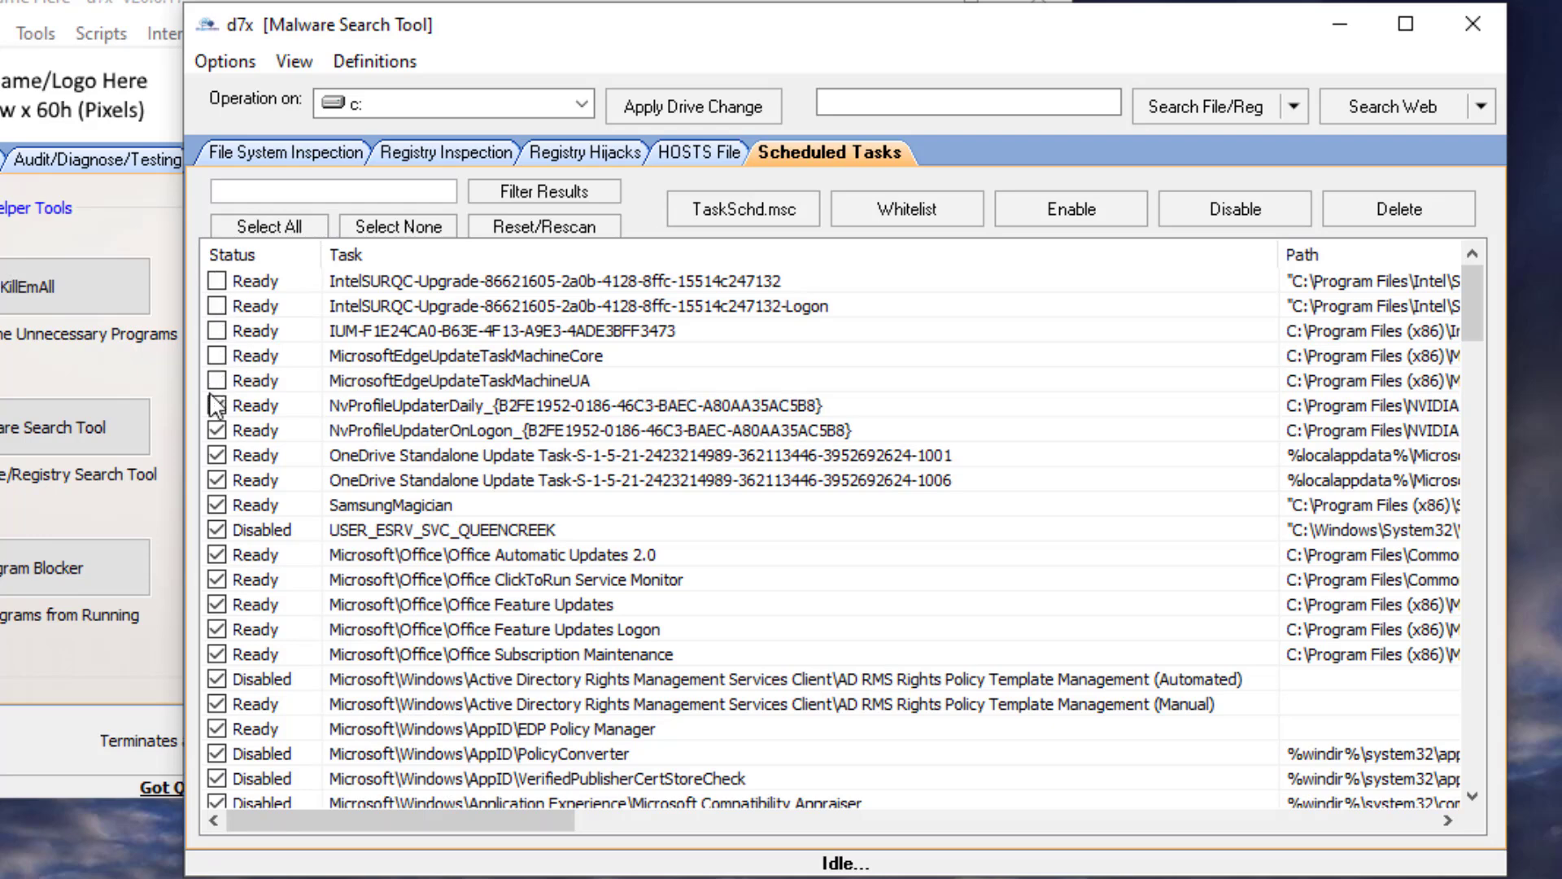
left_click(933, 213)
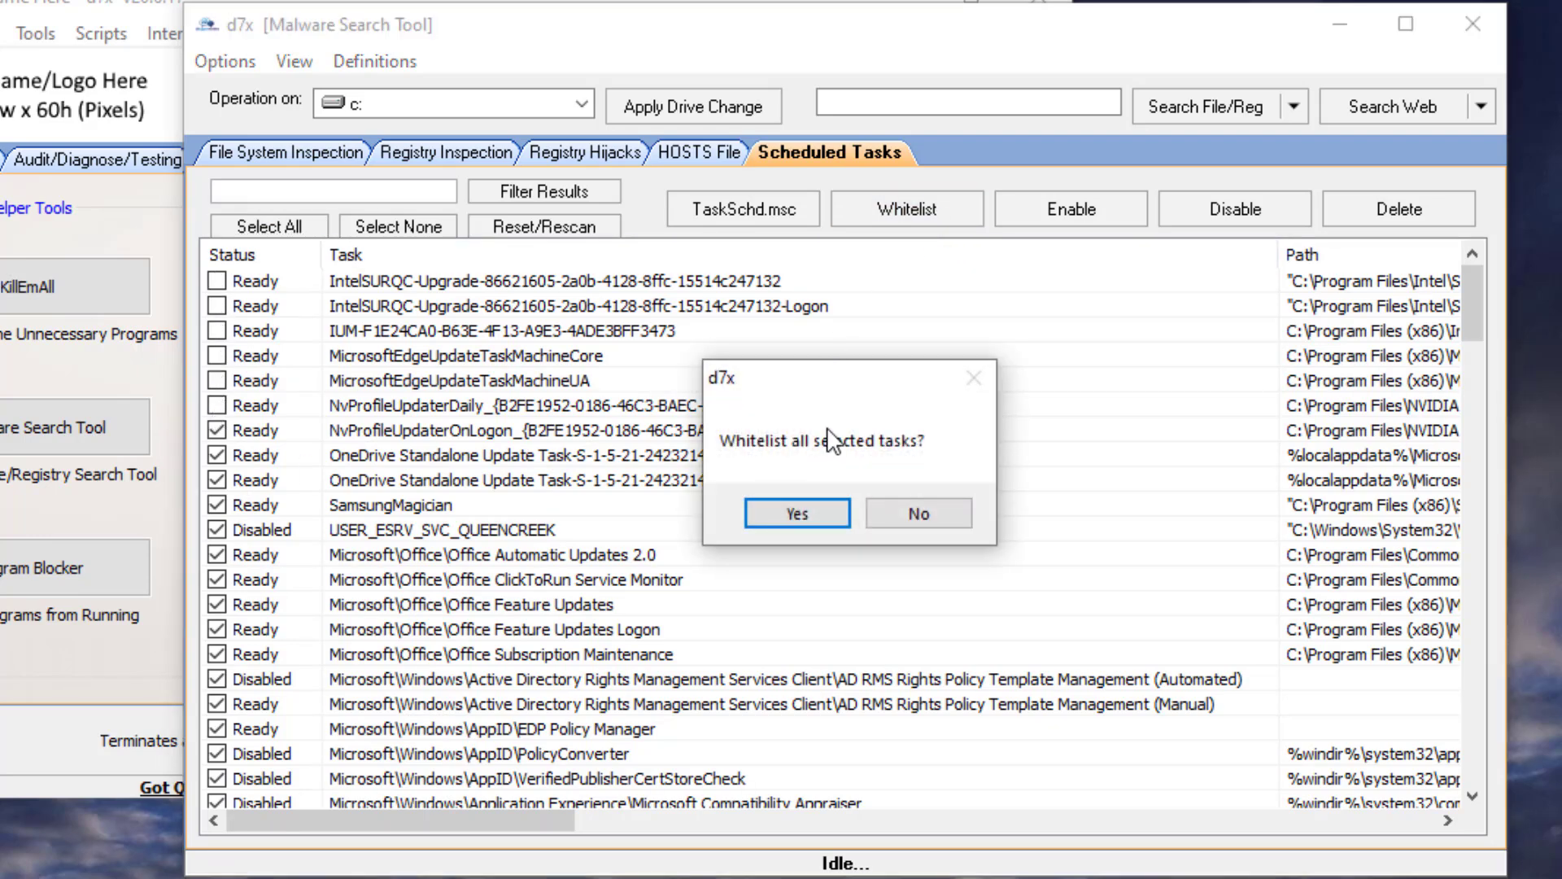
left_click(796, 513)
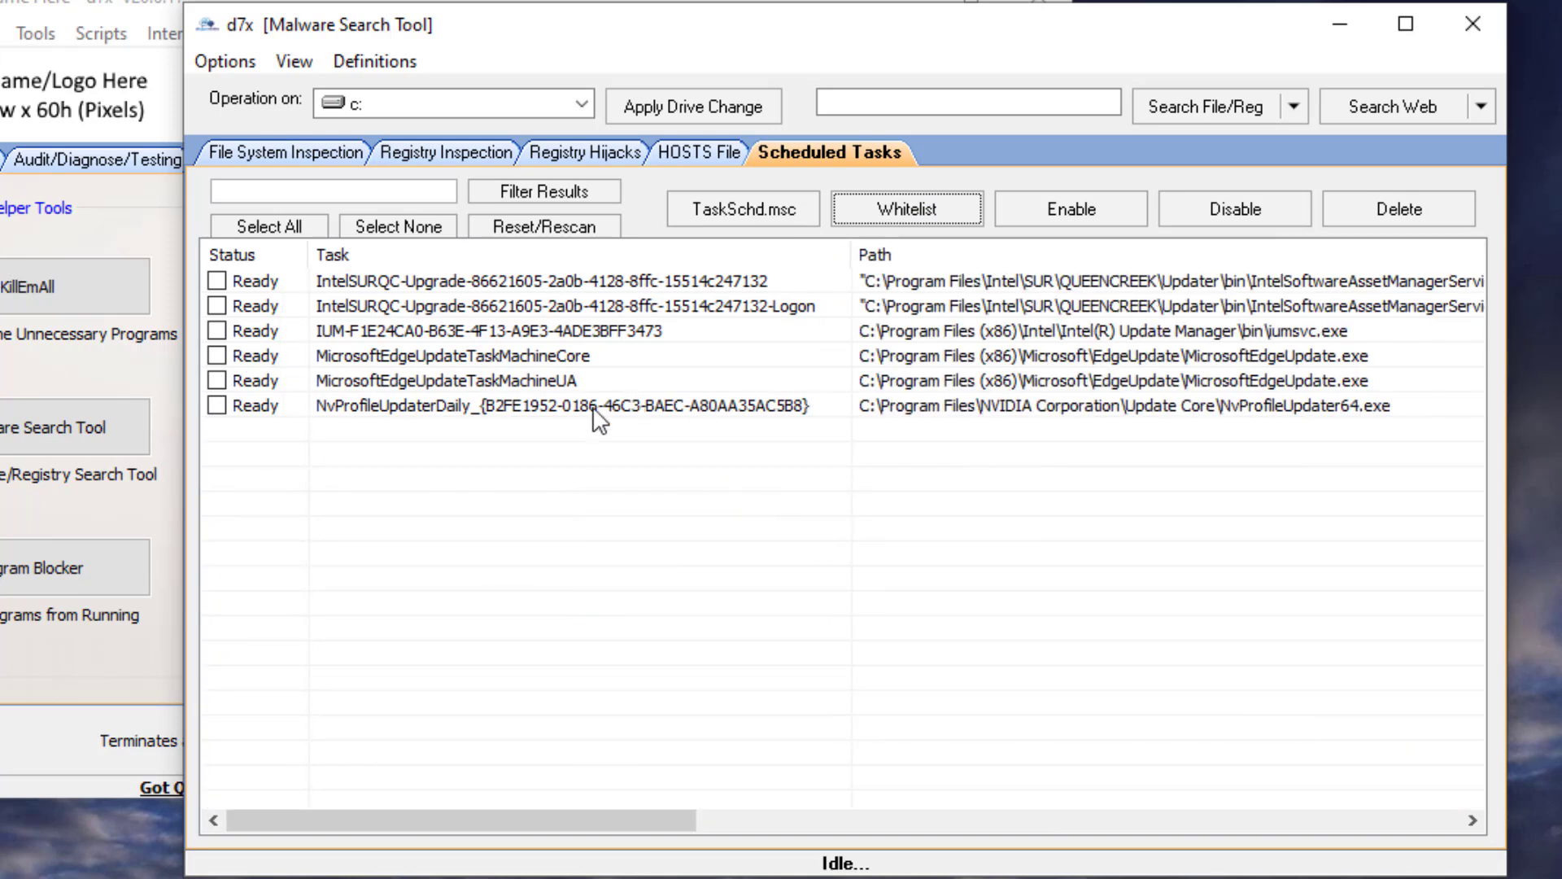
- Close the Malware Search Tool and check d7x for updates
left_click(1471, 25)
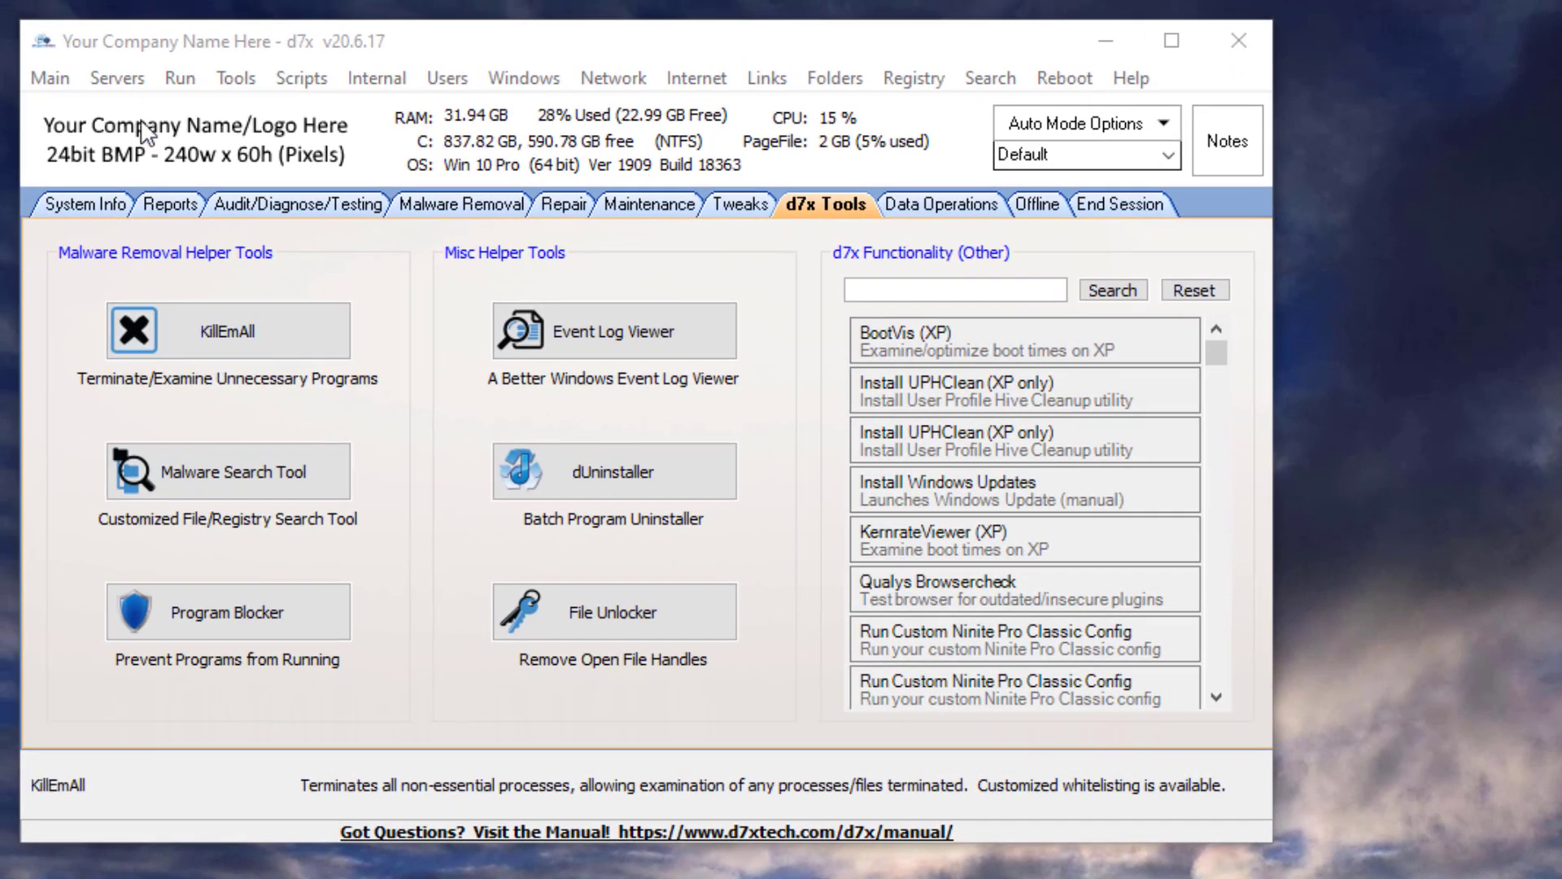
left_click(63, 75)
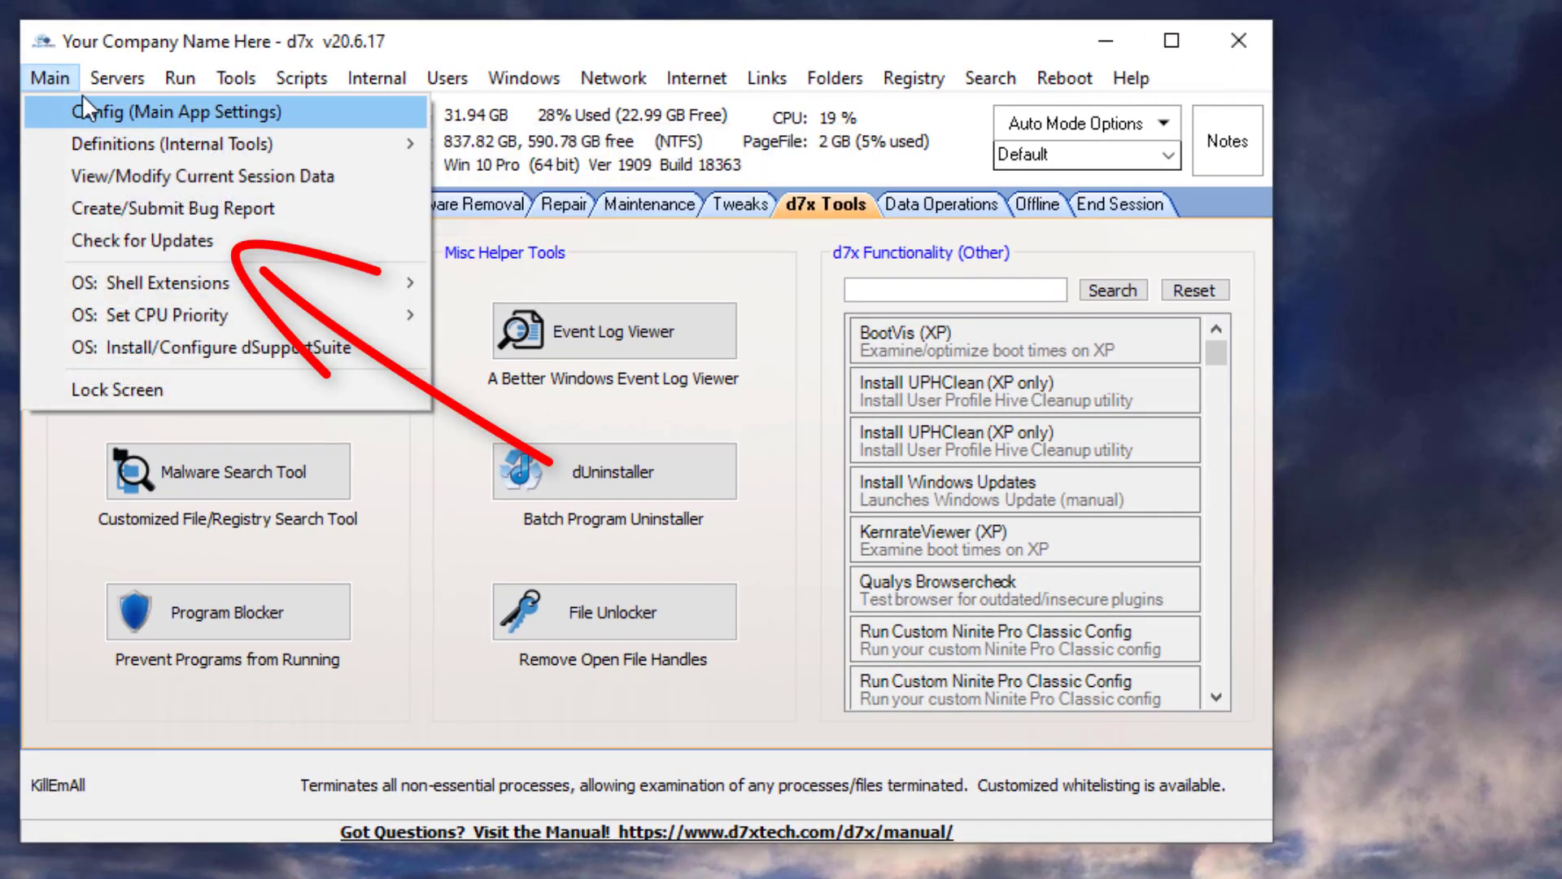
left_click(106, 237)
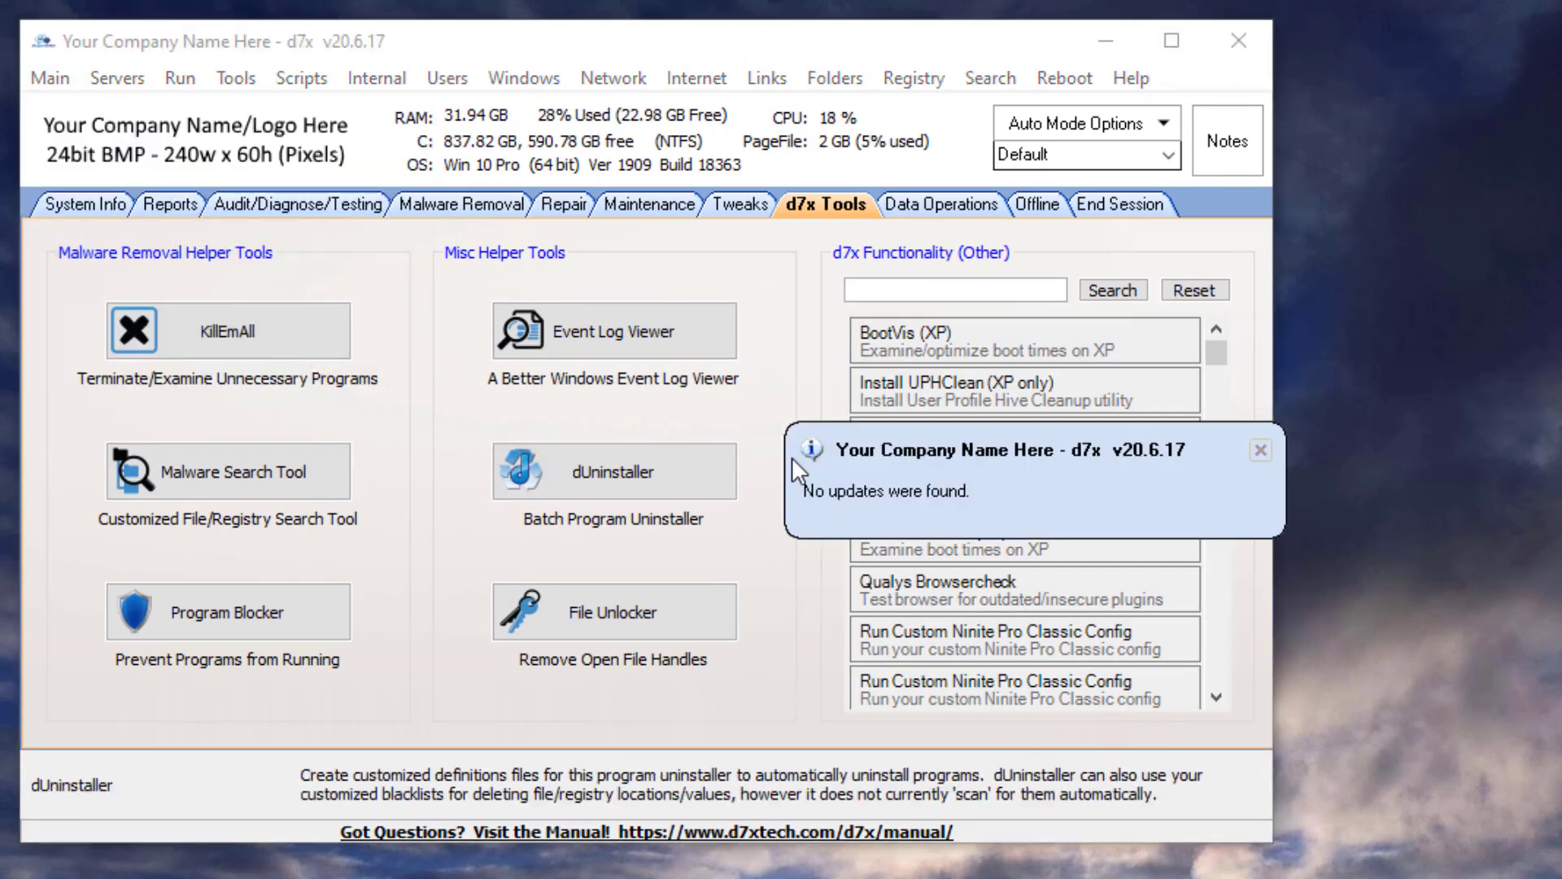
- Reopen the Malware Search Tool under the TrustedInstaller account and review the remaining scheduled tasks
left_click(295, 467)
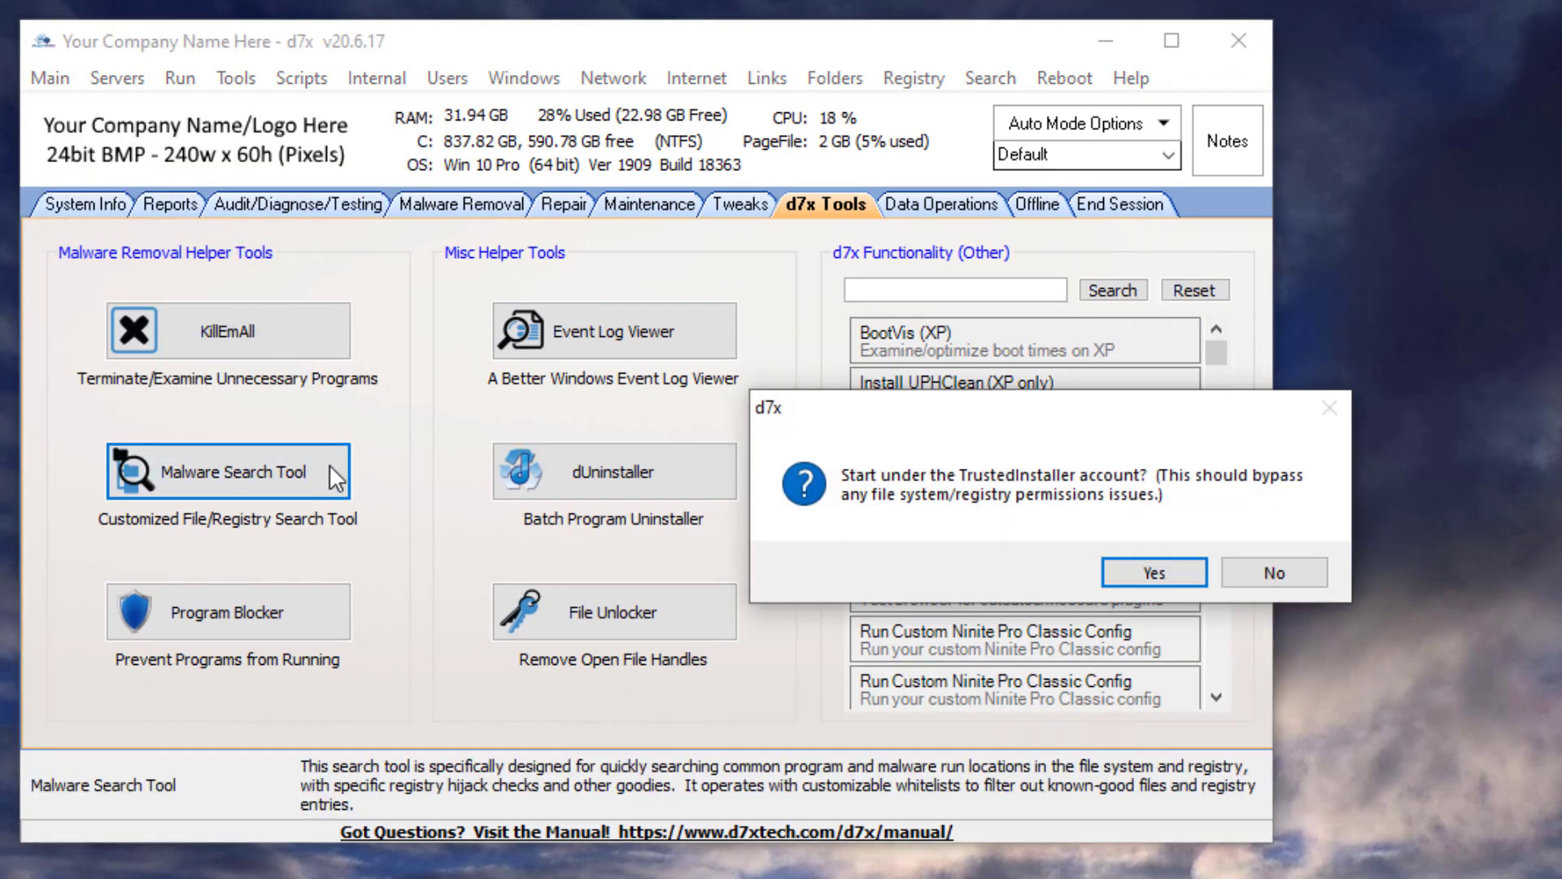
left_click(1184, 579)
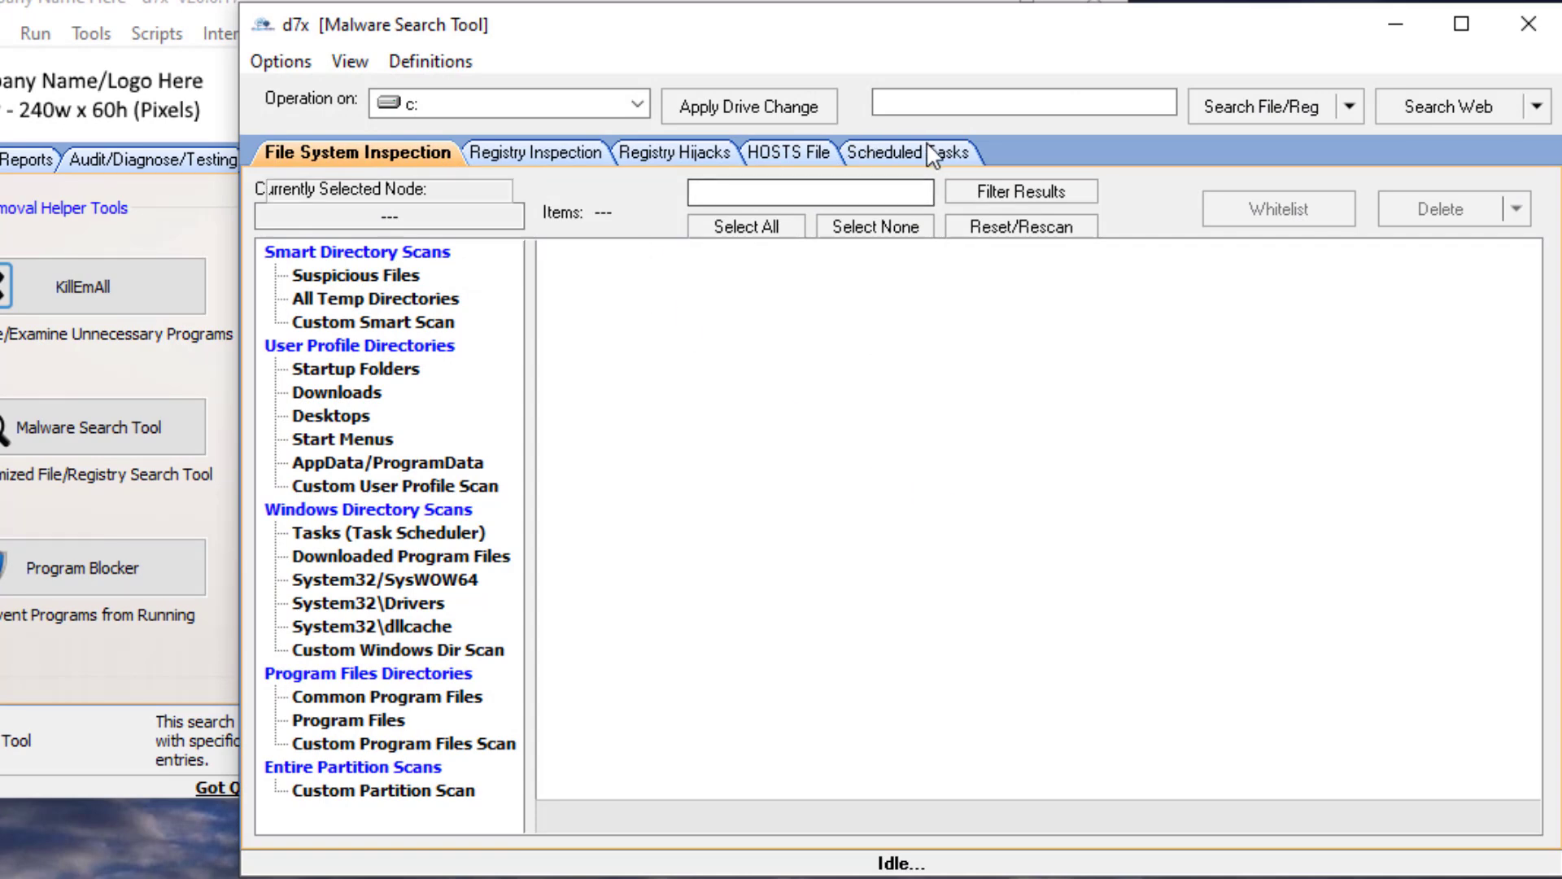
left_click(931, 153)
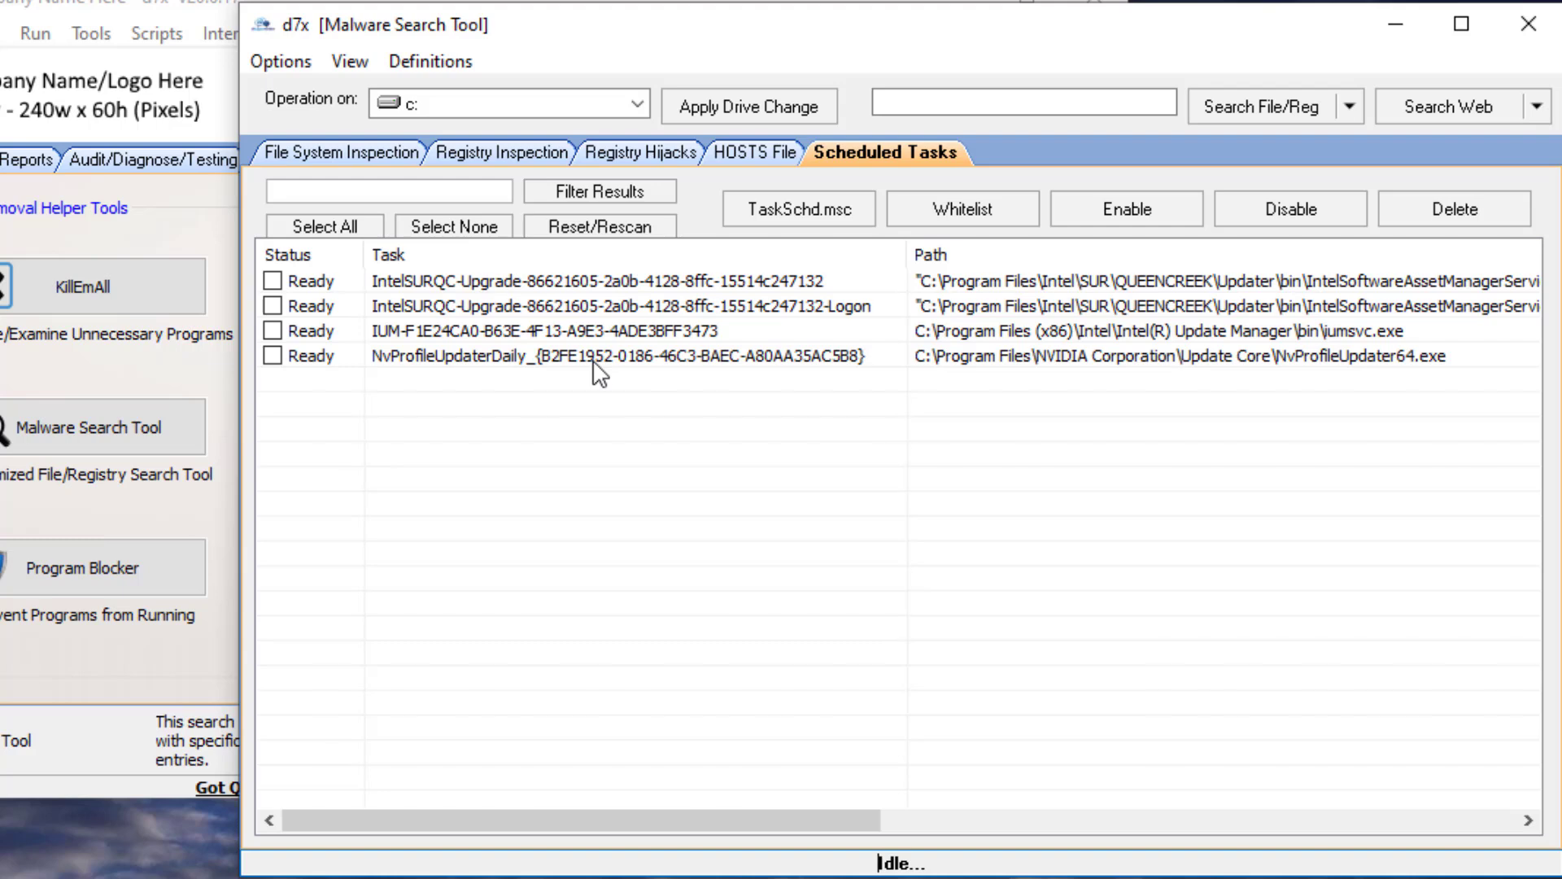
left_click(490, 306)
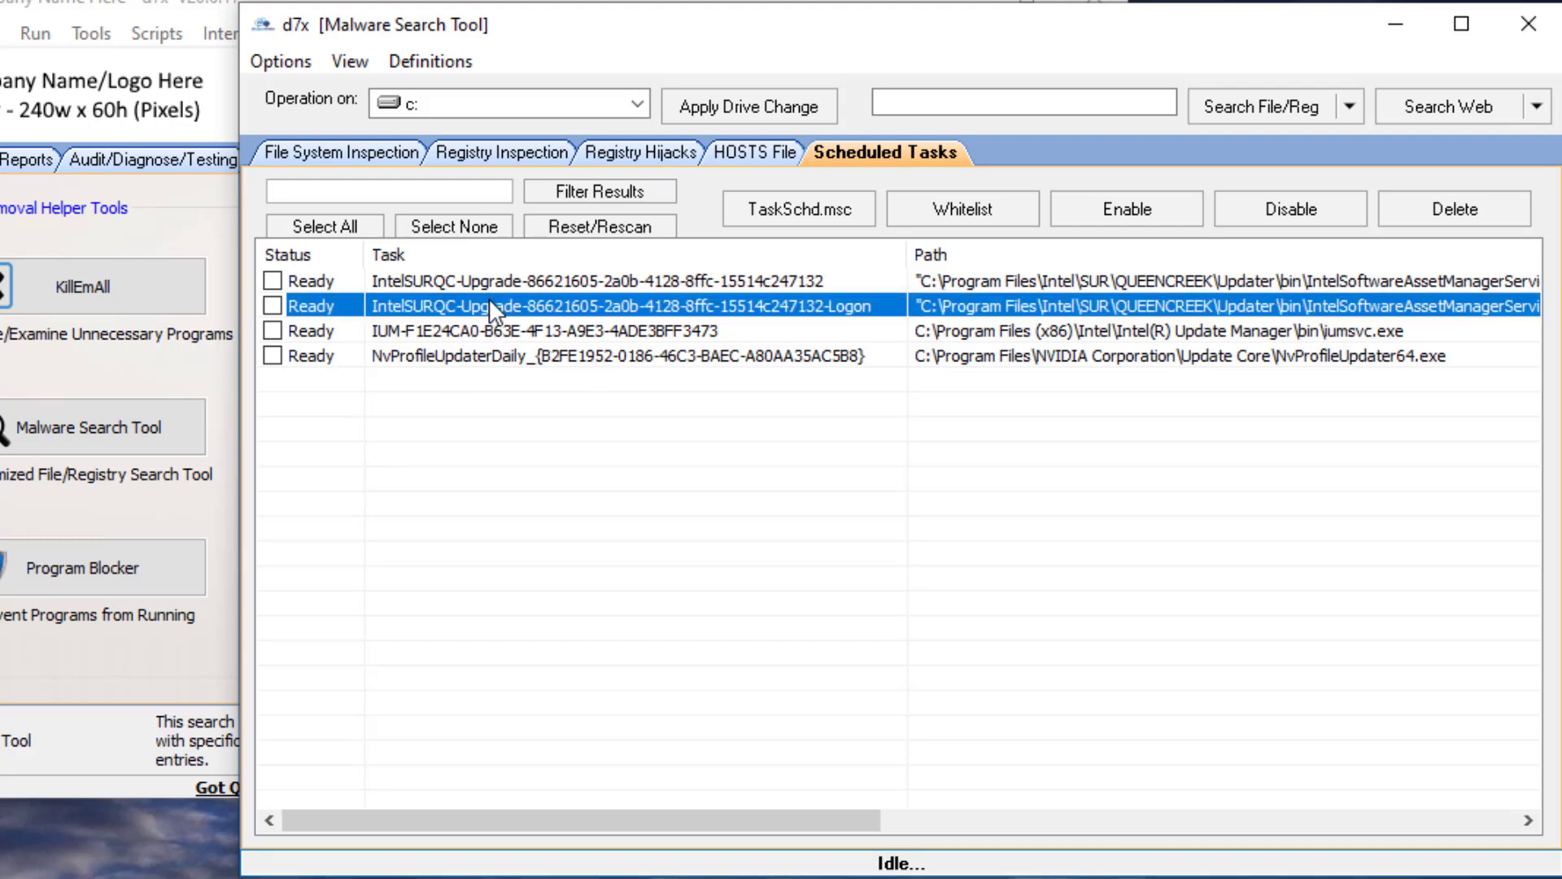
left_click(486, 330)
left_click(275, 360)
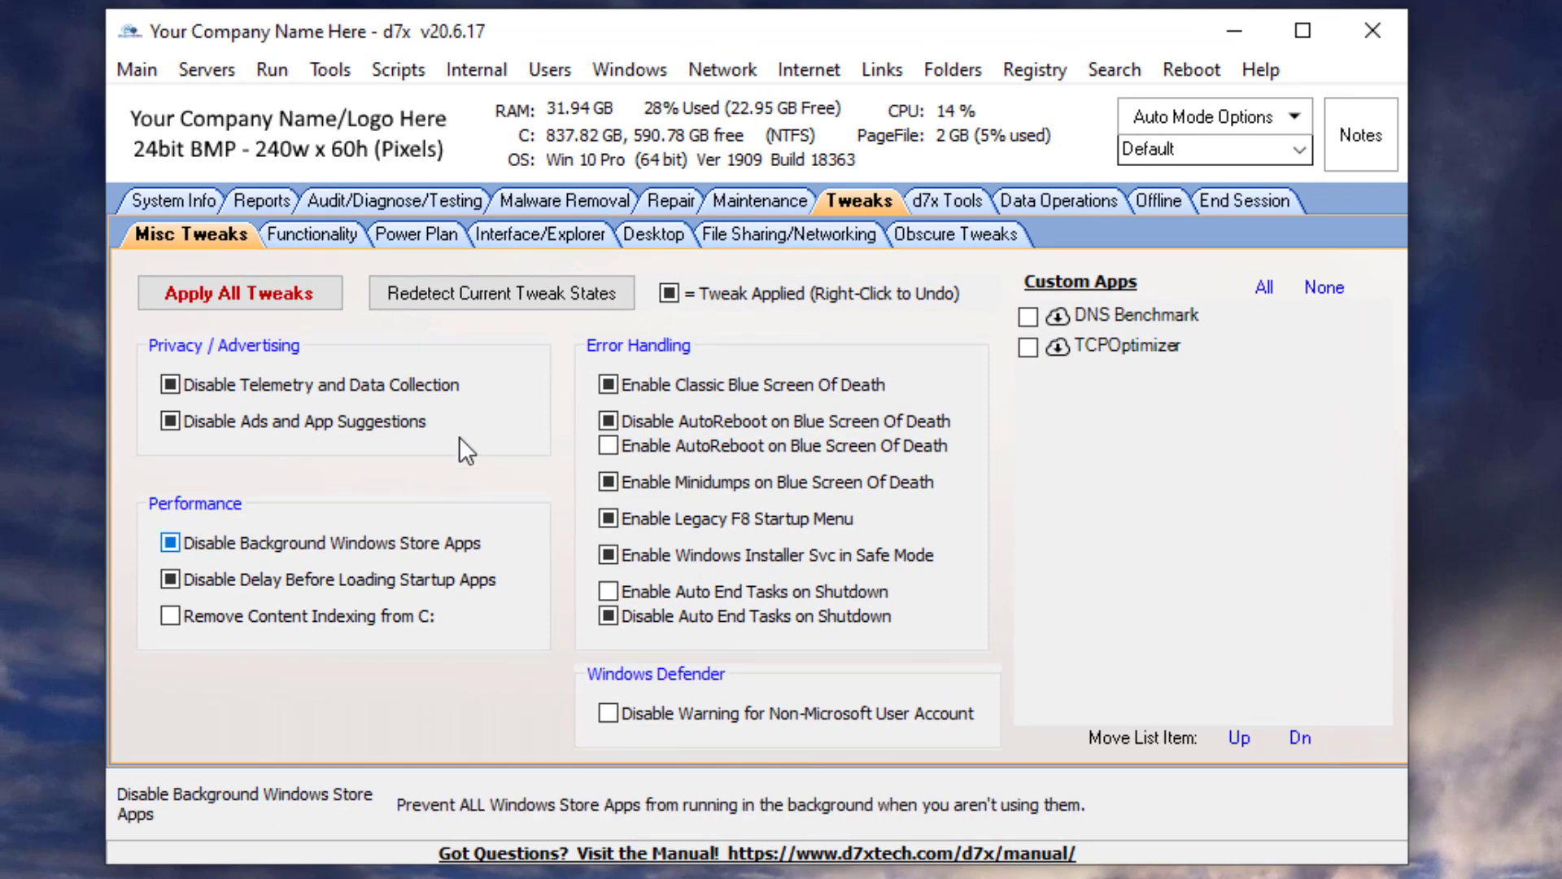
- Browse each Tweaks sub-tab from Obscure Tweaks back to Misc Tweaks
left_click(929, 242)
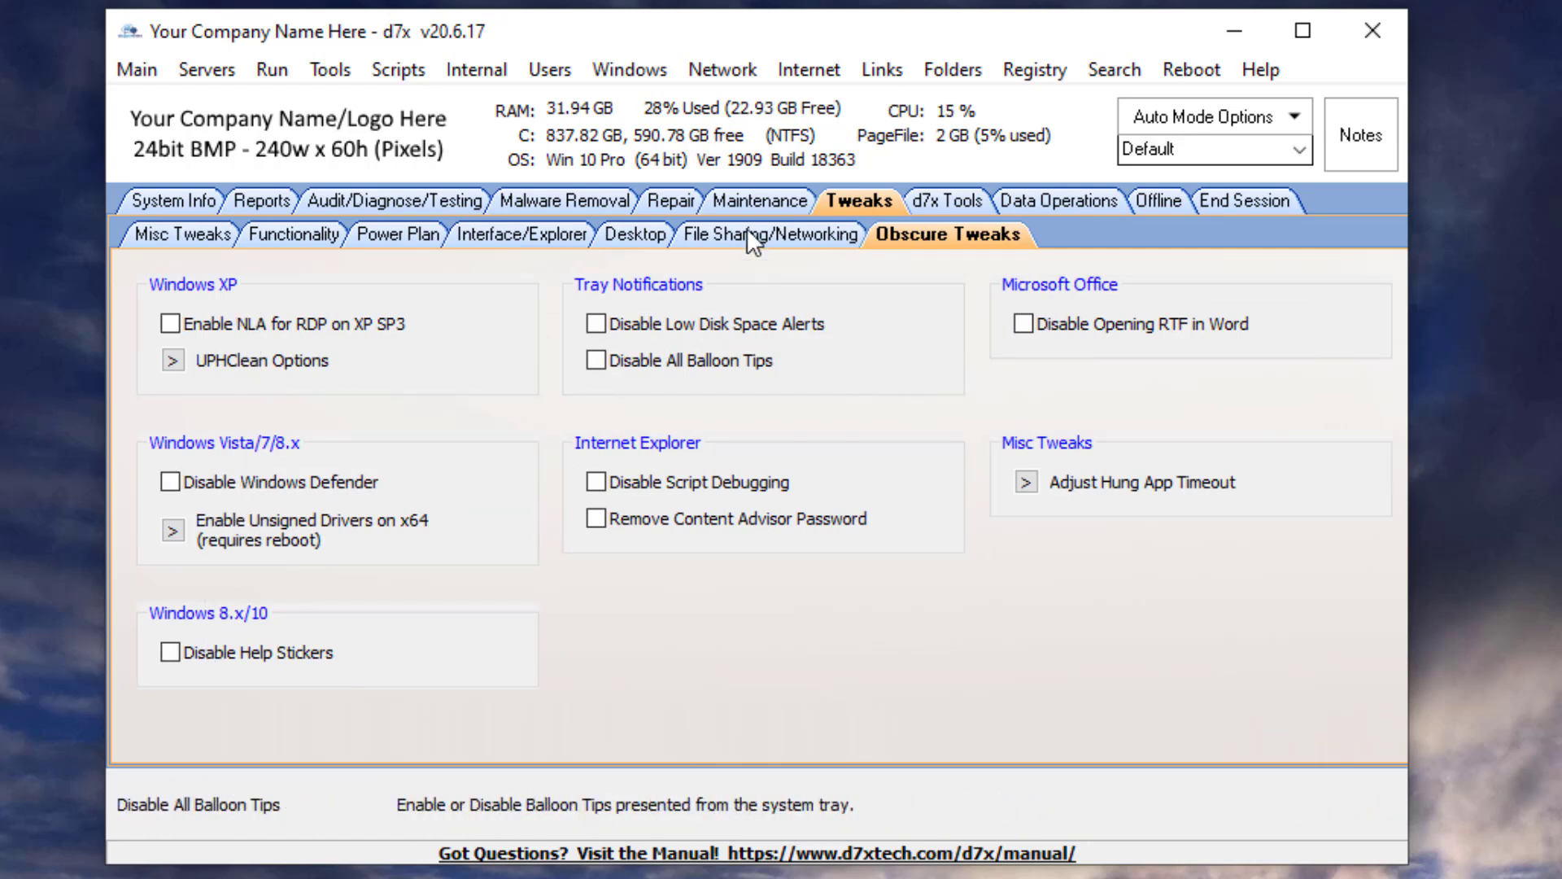
left_click(713, 233)
left_click(627, 234)
left_click(553, 233)
left_click(384, 236)
left_click(303, 231)
left_click(142, 228)
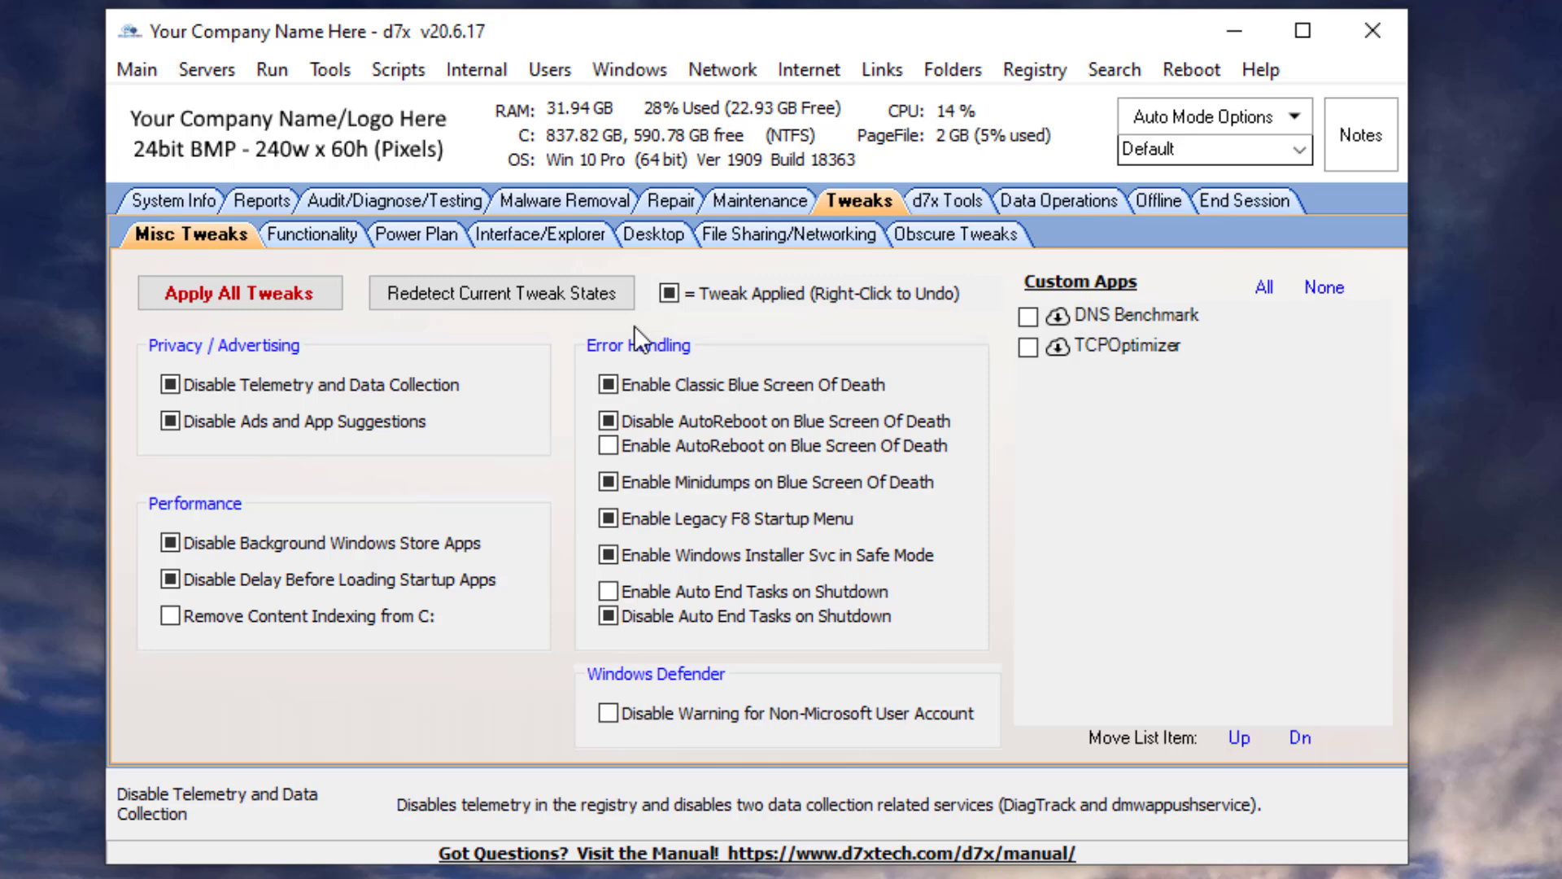
- Review the Functionality and Power Plan tweaks, including the power plan choices, then open the Interface/Explorer tweaks
left_click(356, 234)
left_click(433, 234)
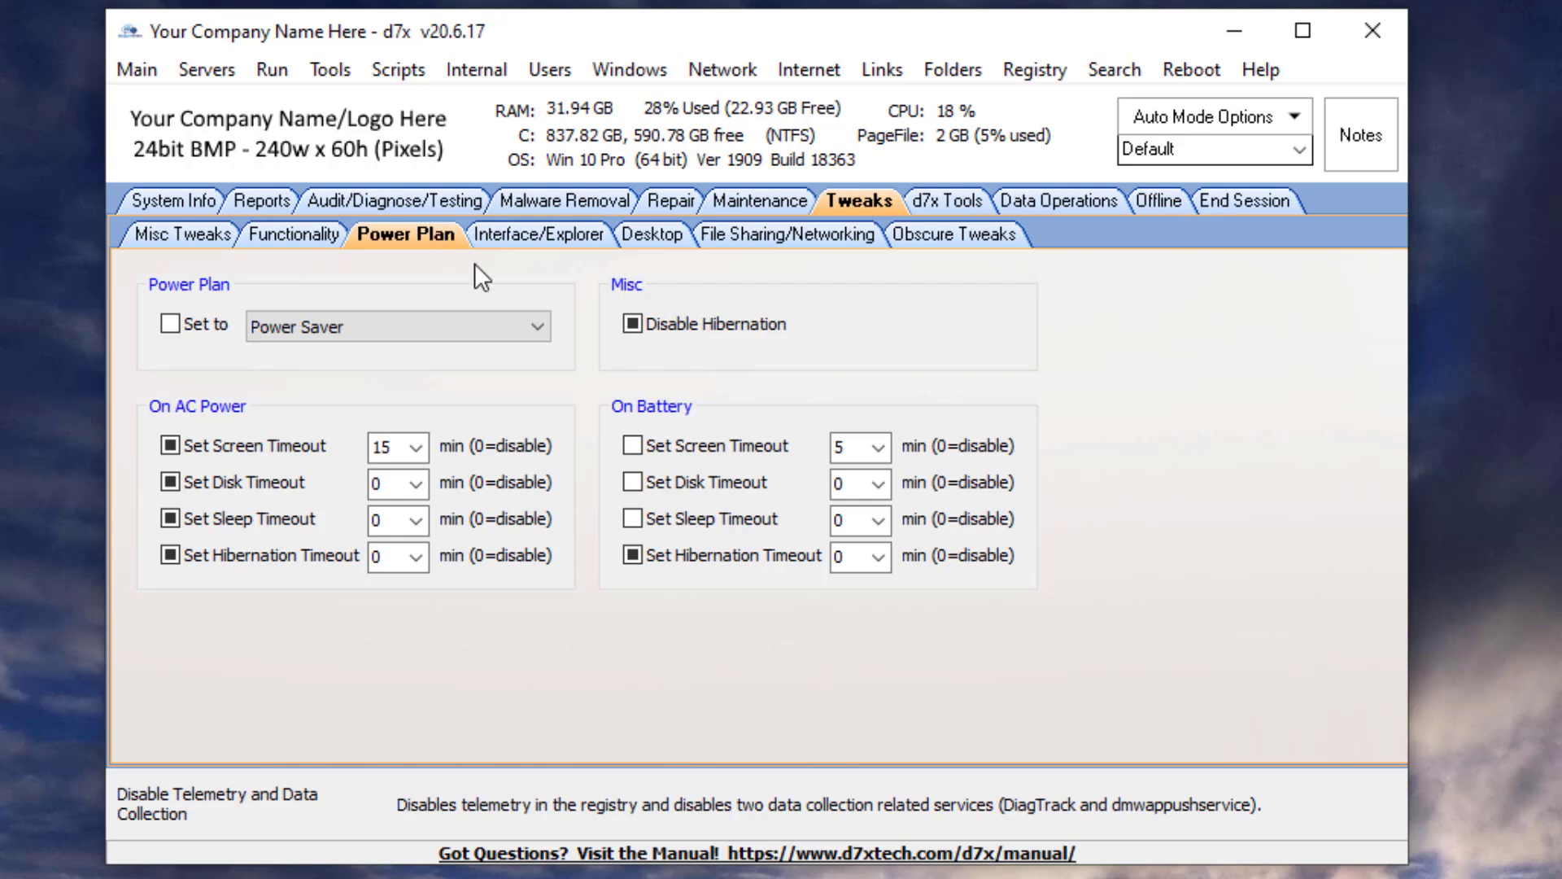
left_click(531, 319)
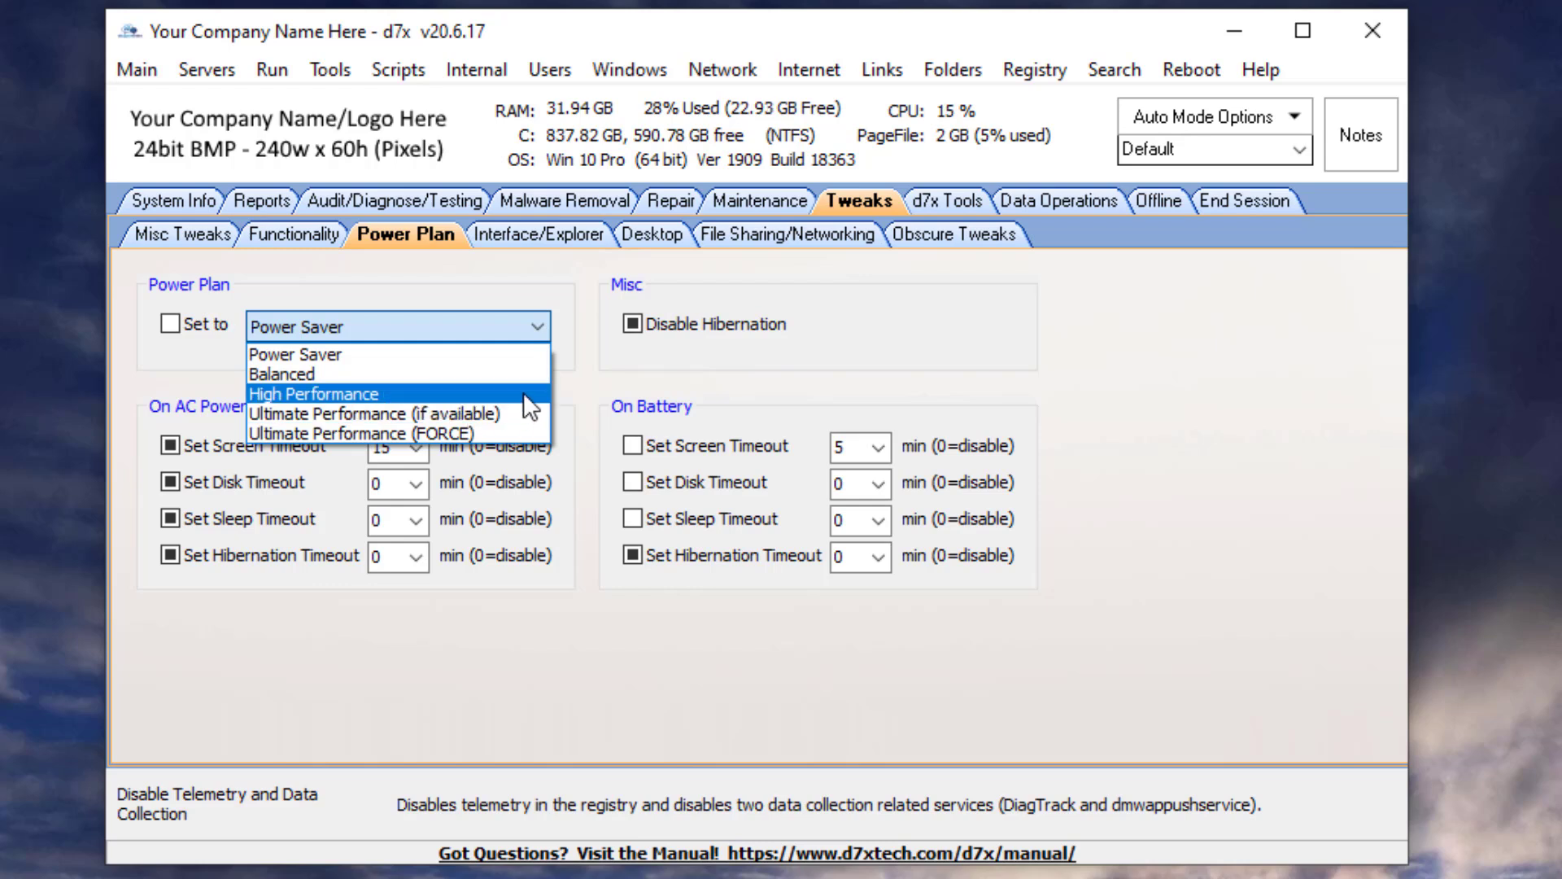
left_click(657, 363)
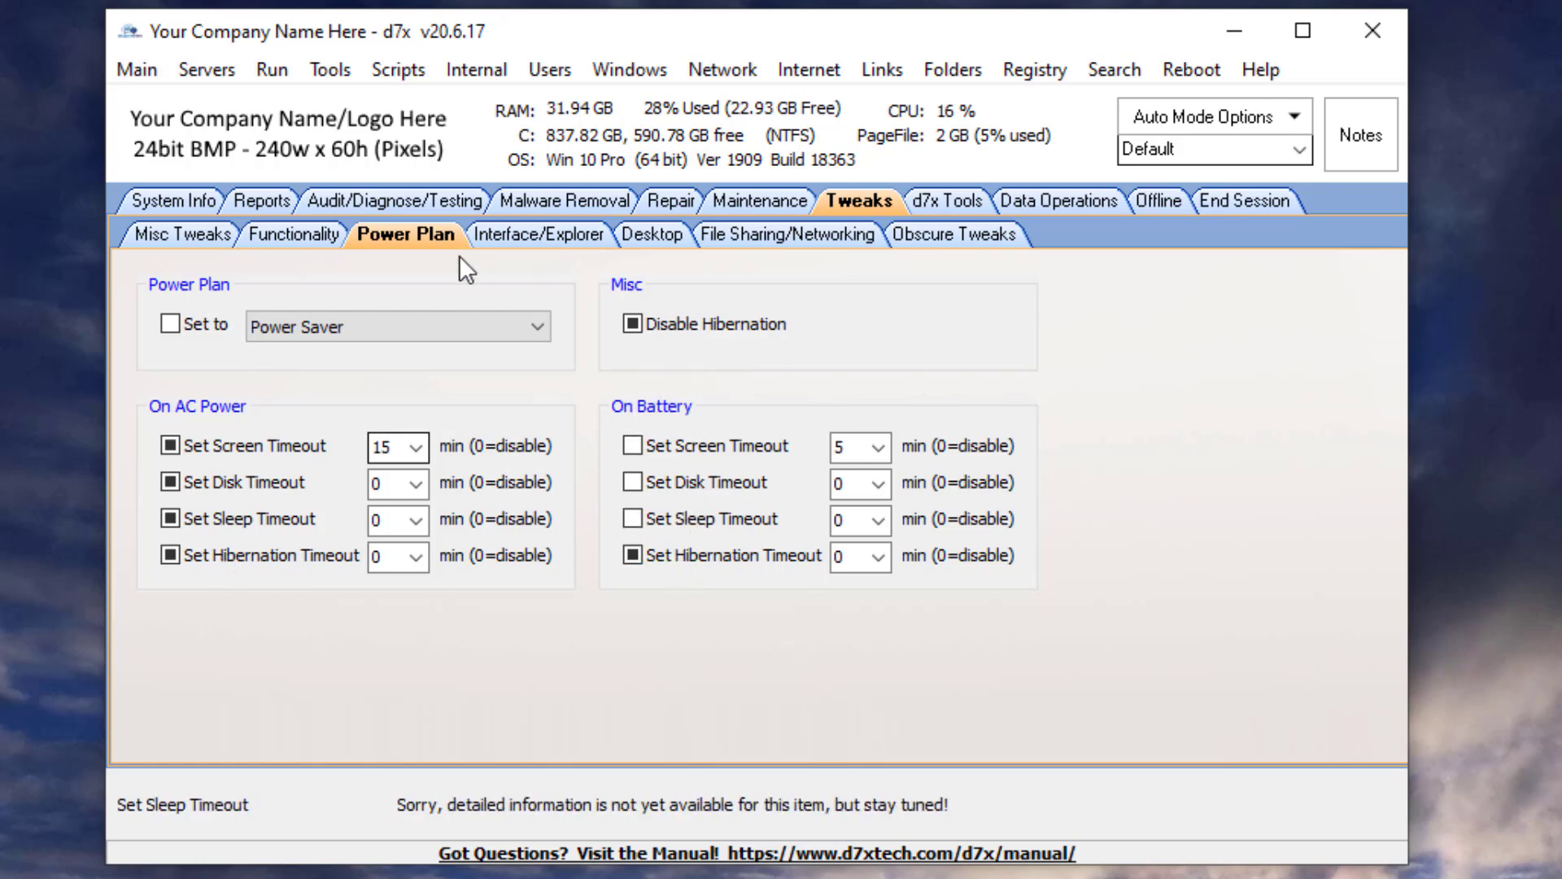
left_click(563, 237)
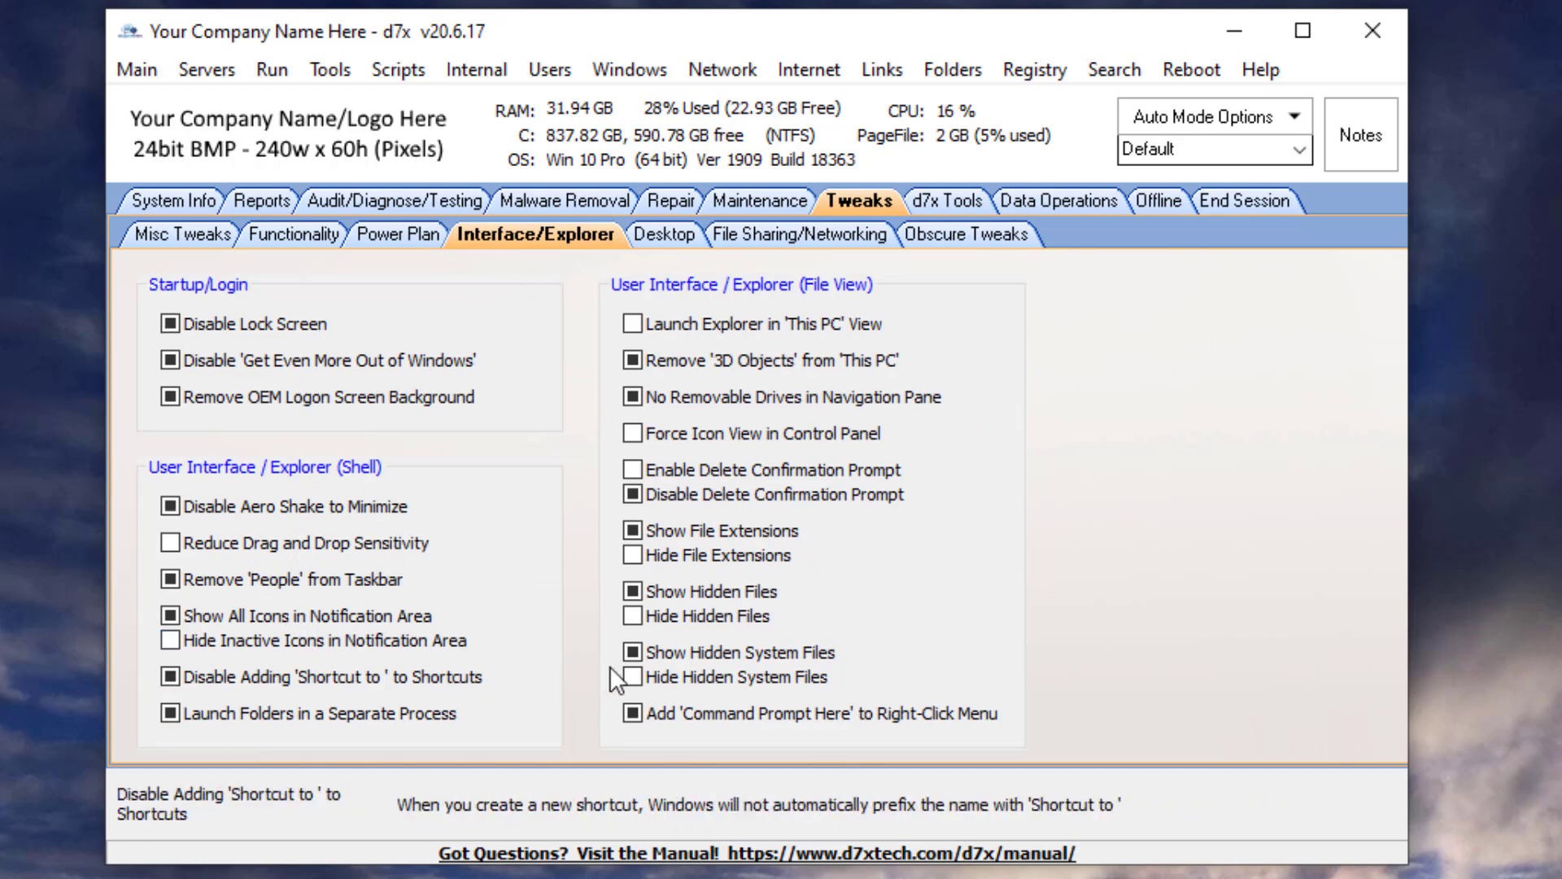
- Open the Desktop tweaks and enable Create Shortcuts for desktop URL shortcuts, selecting the first Shortcut URL field
left_click(662, 237)
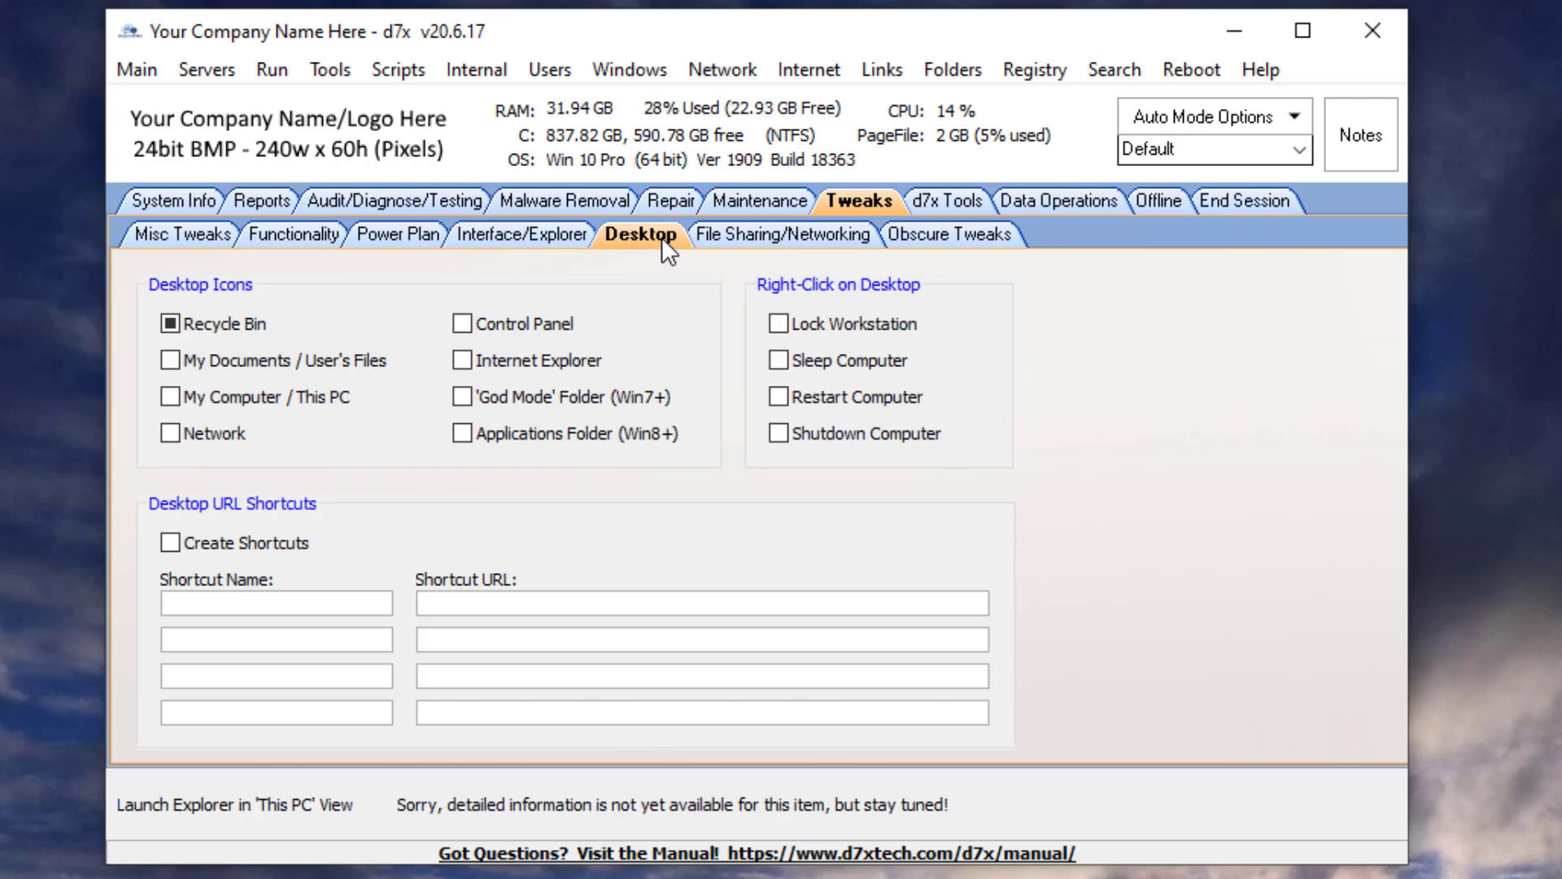
left_click(237, 539)
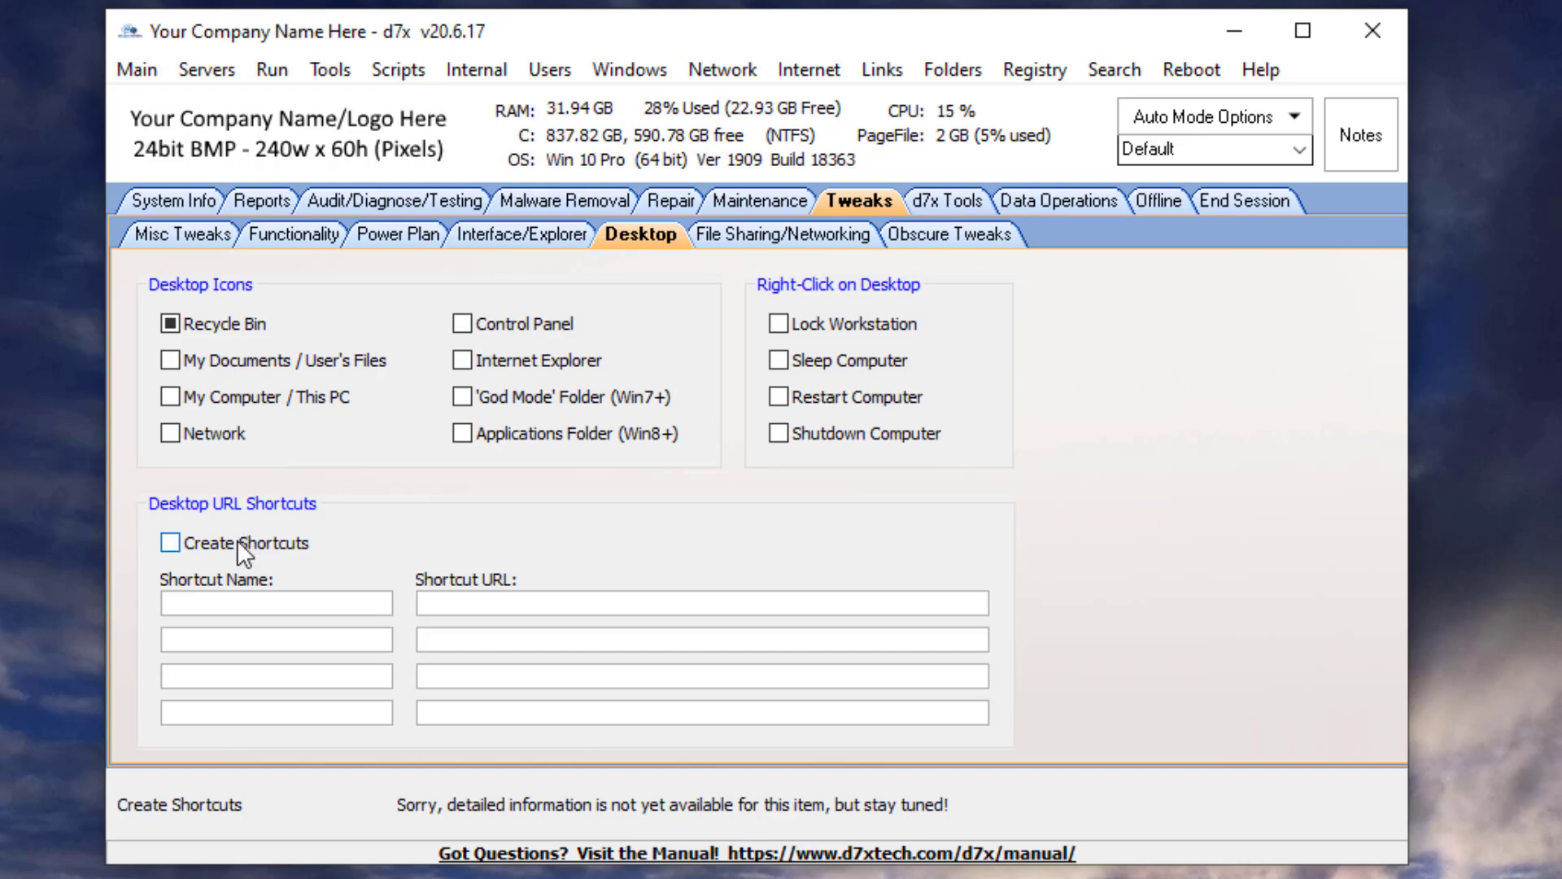
left_click(561, 603)
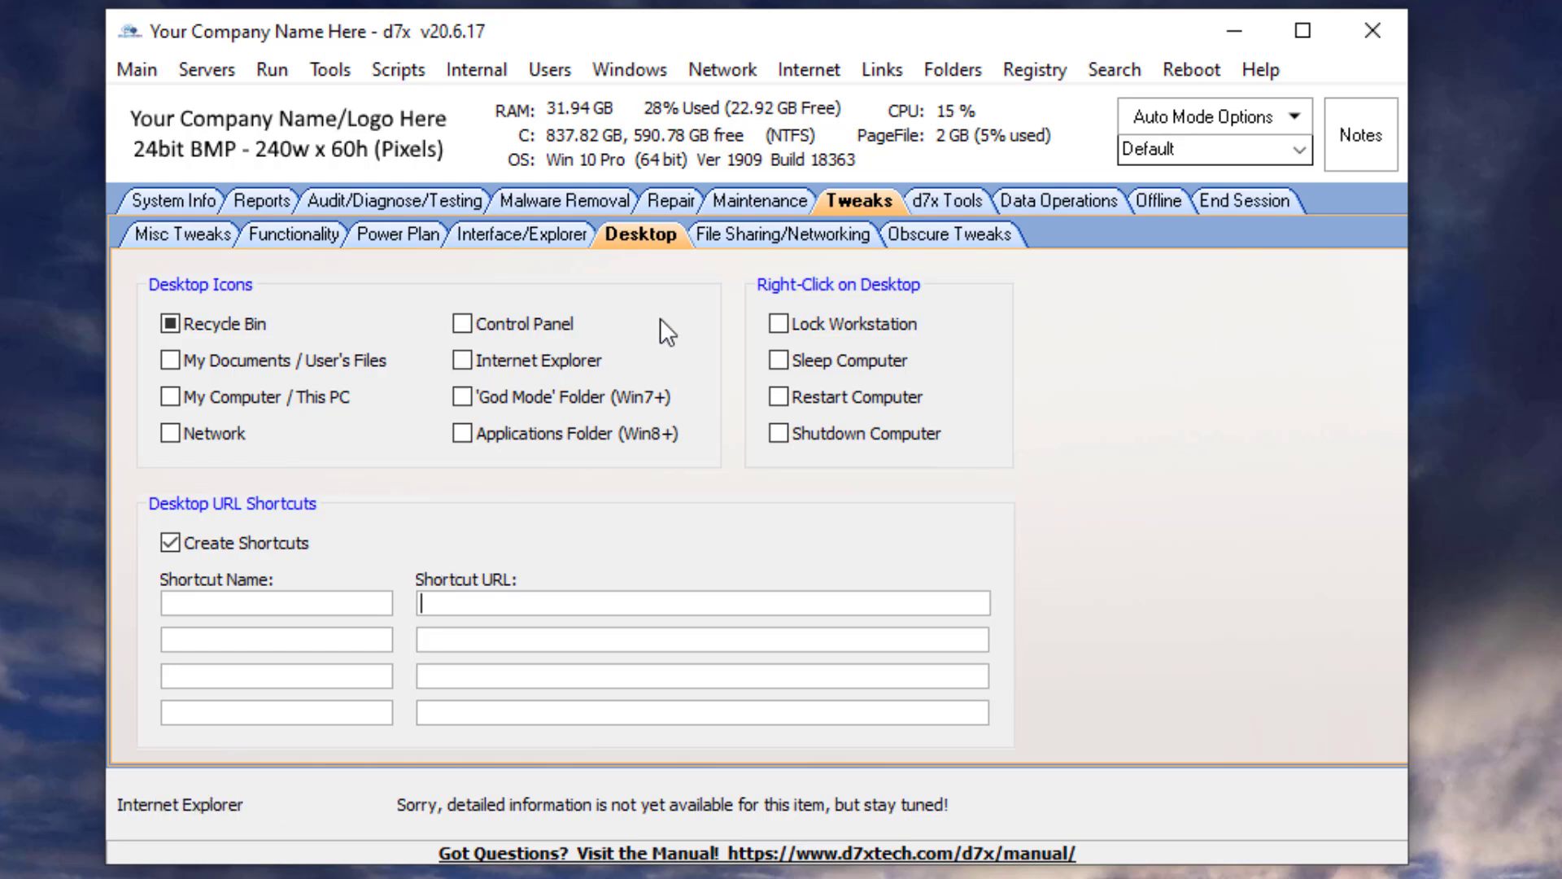
- Review the File Sharing/Networking and Obscure Tweaks sub-tabs, then return to Misc Tweaks
left_click(746, 236)
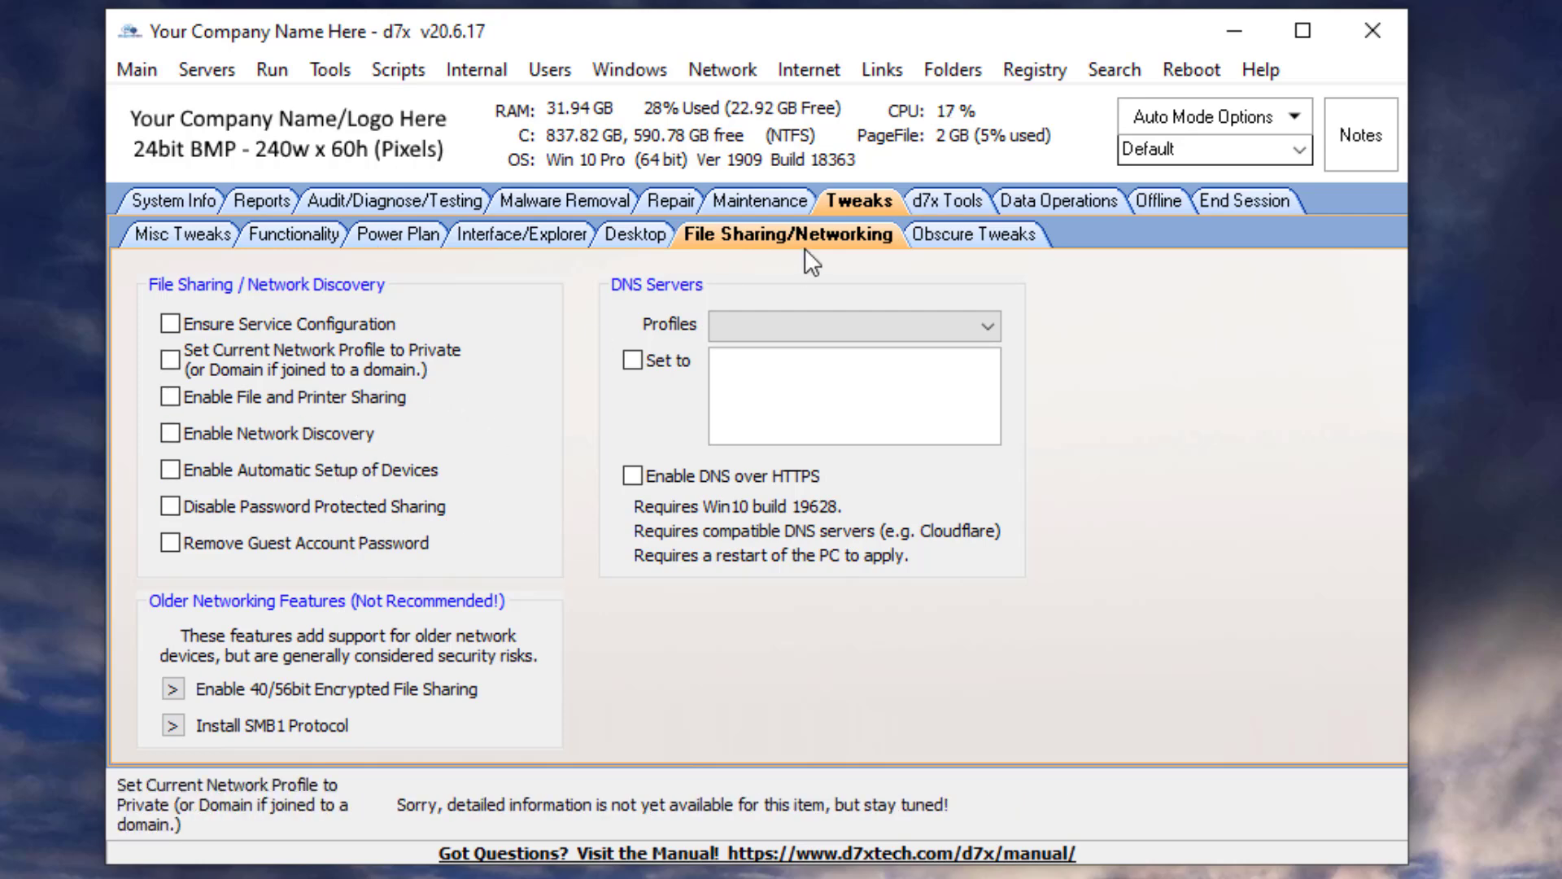
left_click(946, 235)
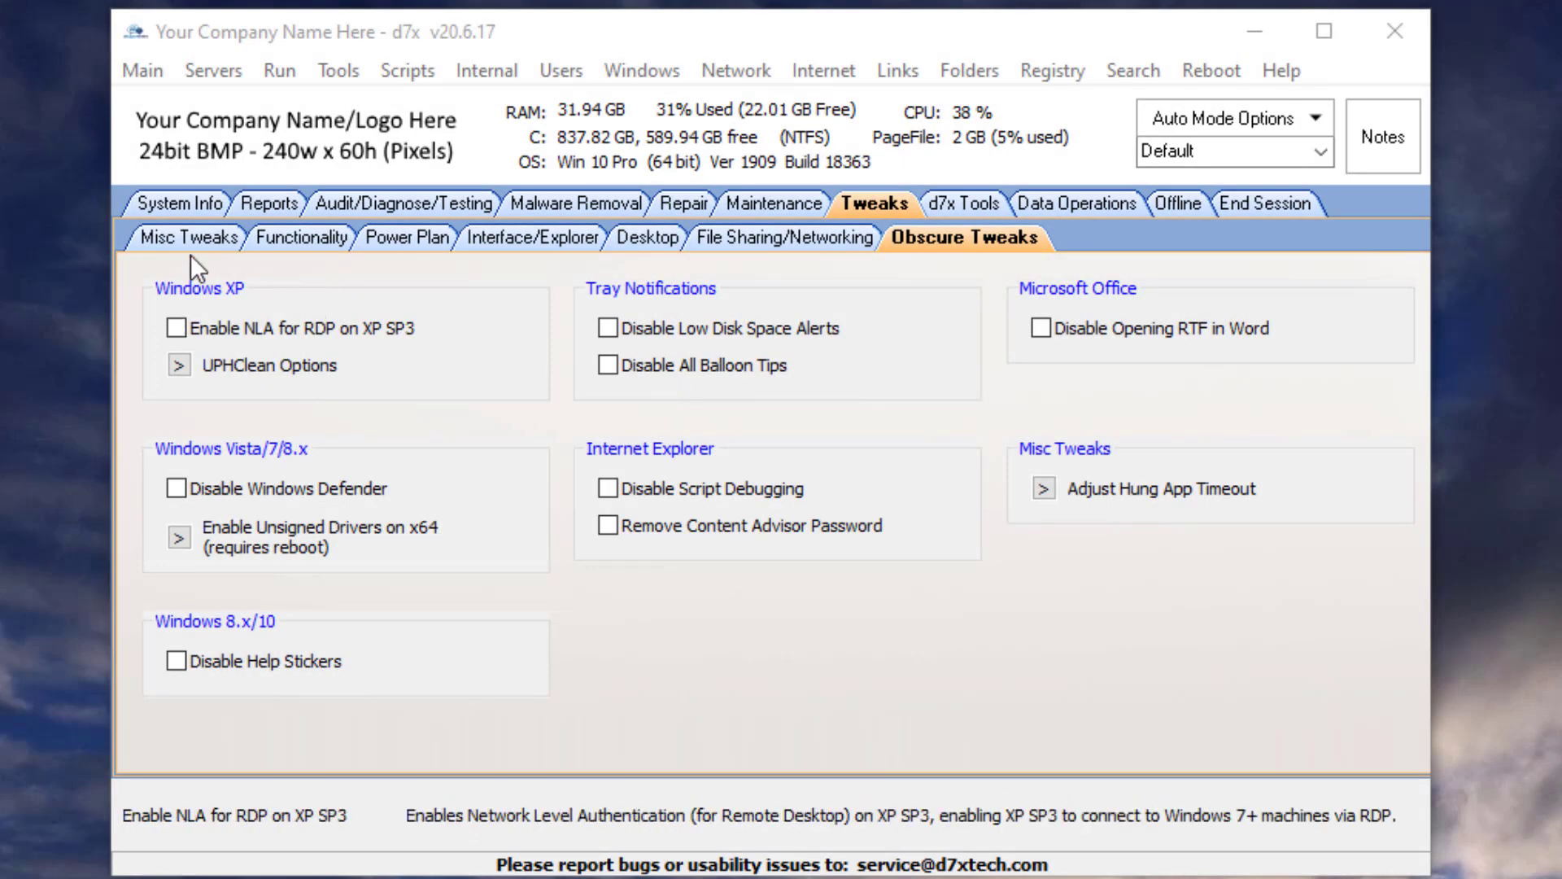
left_click(186, 239)
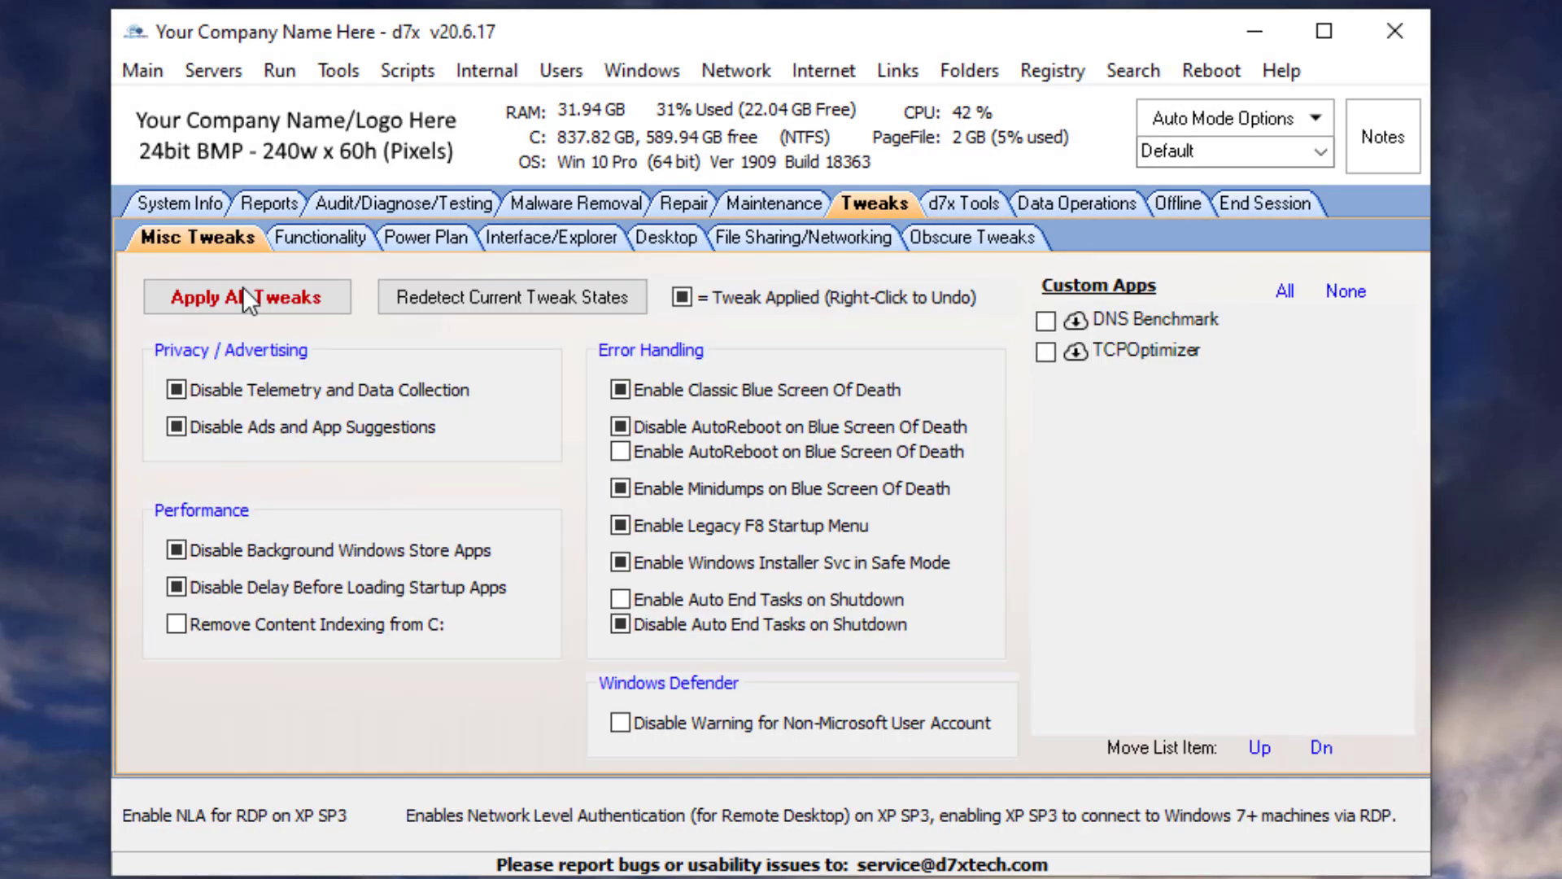
- Bring up the undo option for the applied 'Enable Classic Blue Screen Of Death' tweak and dismiss it
right_click(709, 397)
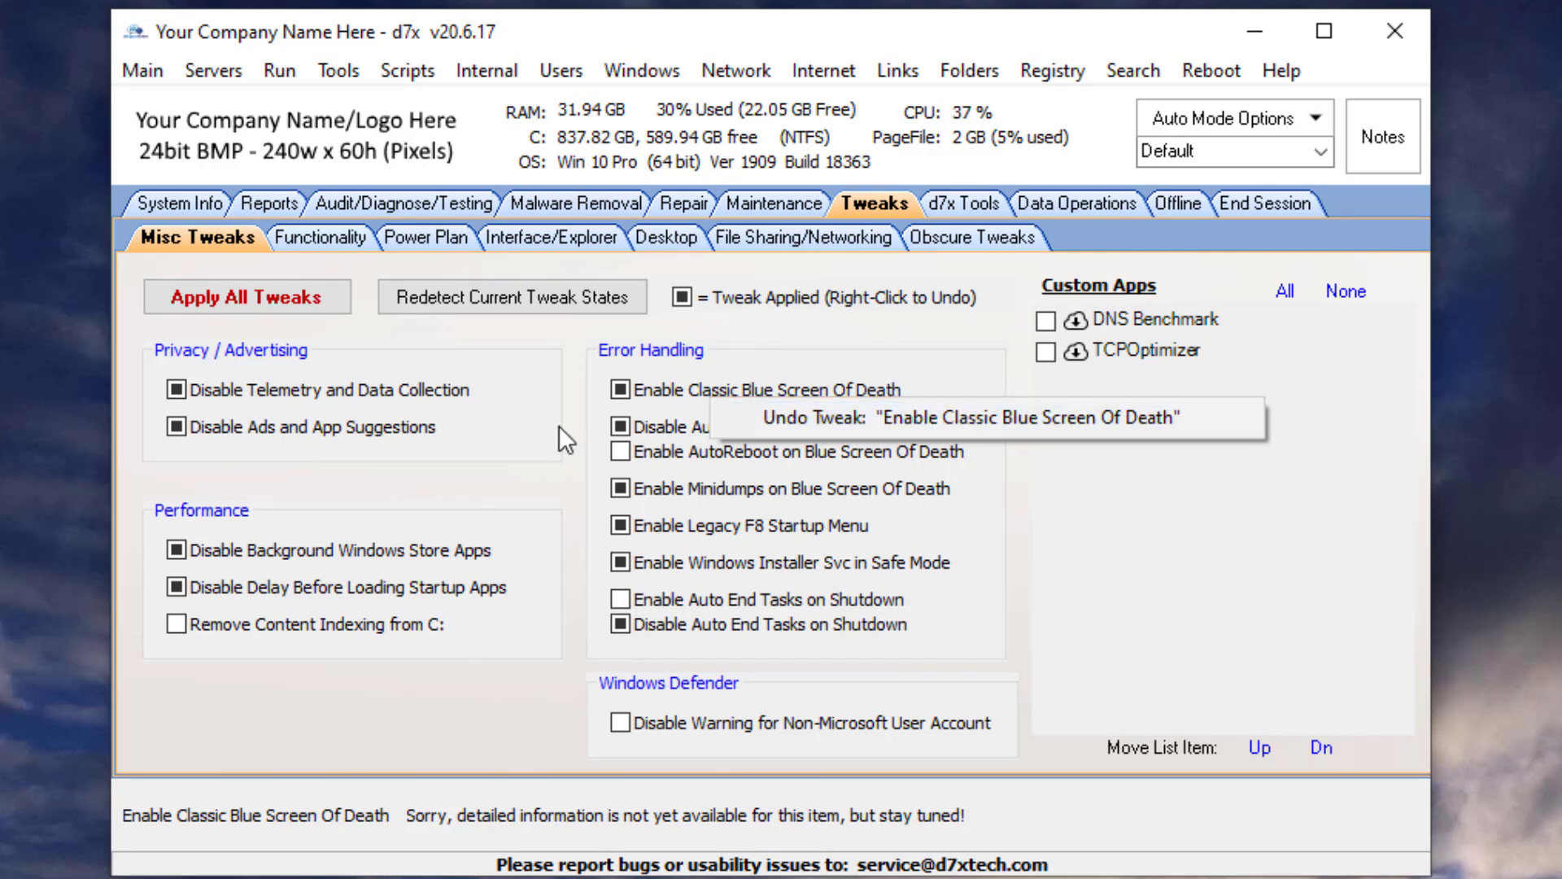
right_click(349, 625)
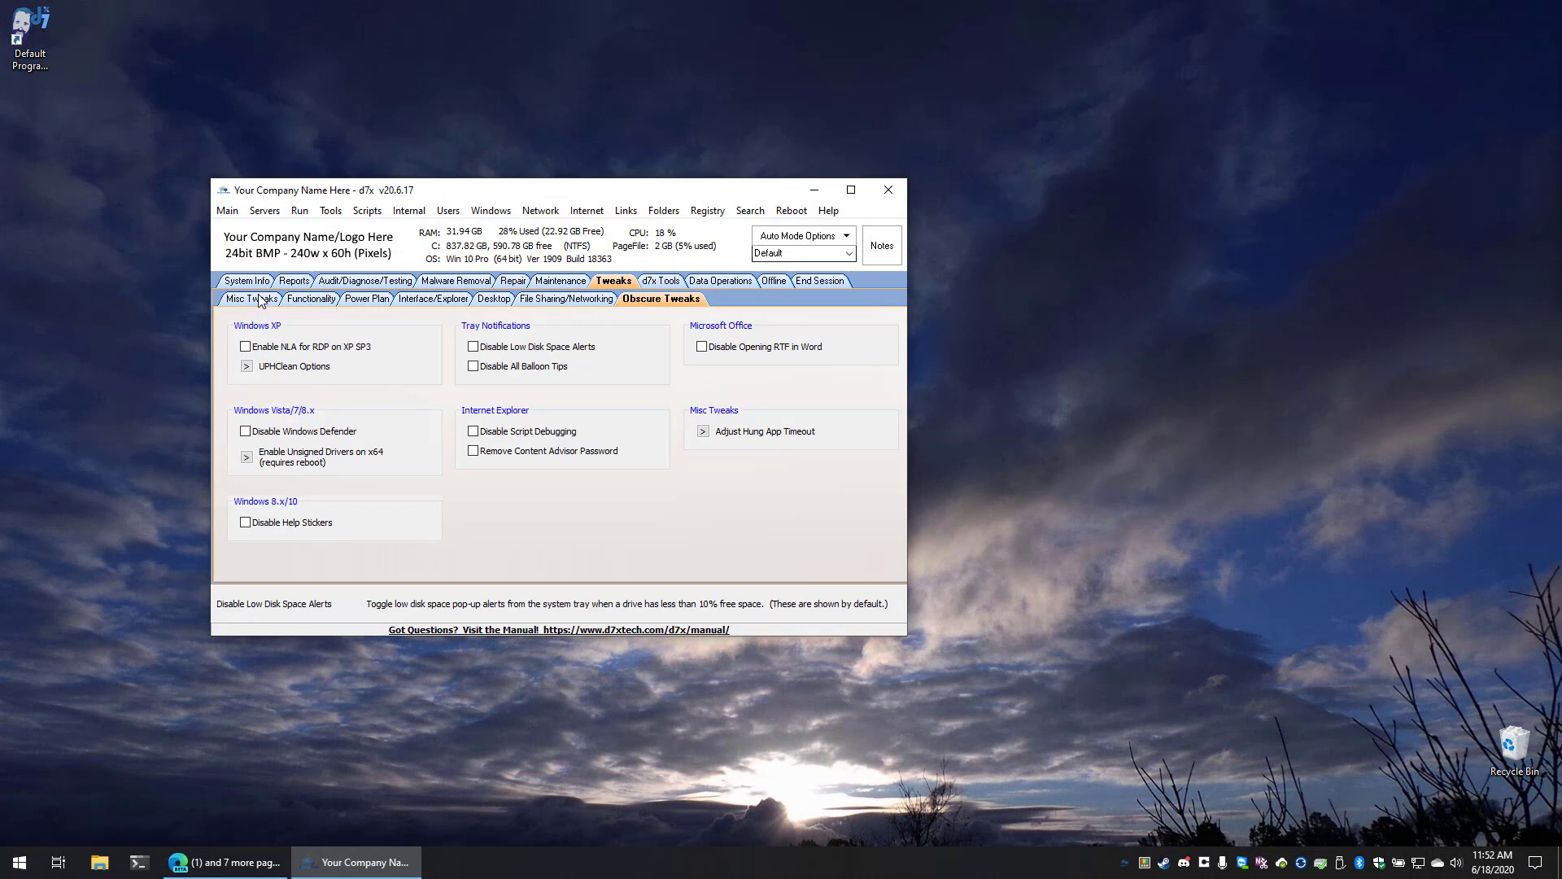
- Go back through the Misc Tweaks sub-tab to the System Info tab
left_click(260, 299)
left_click(260, 282)
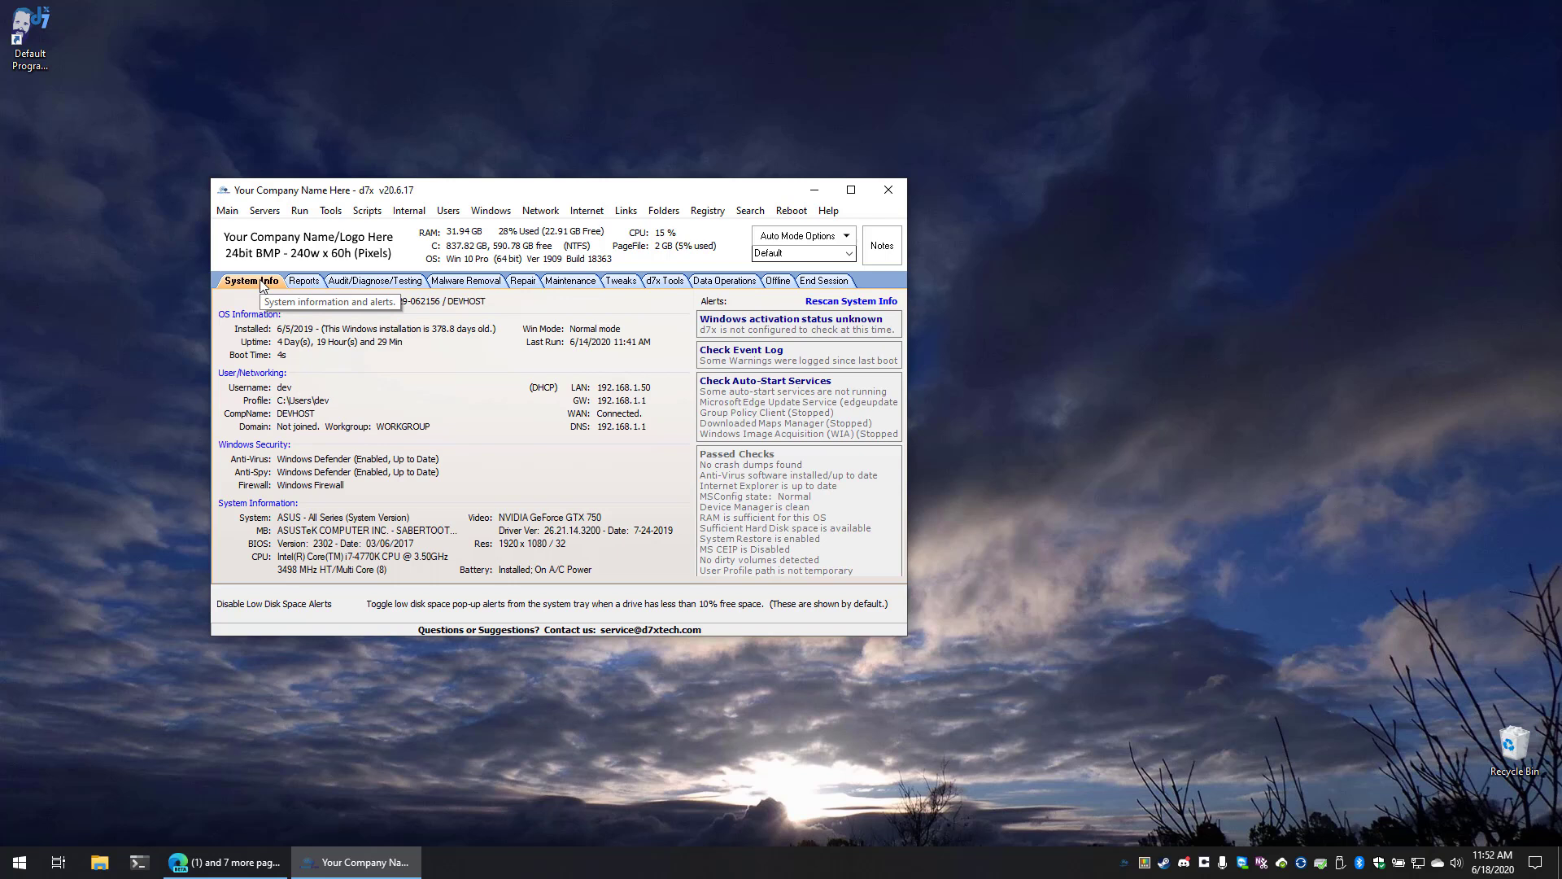